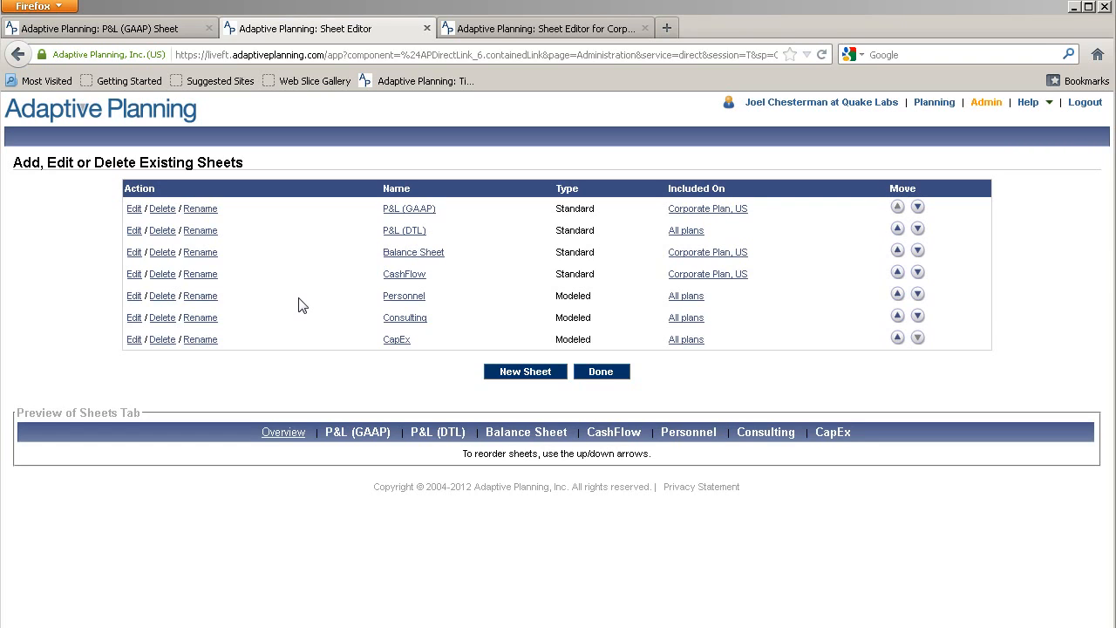
Edit the Personnel sheet from the Existing Sheets list to open it in Model Builder
{"action": "left_click", "coordinate": [135, 297]}
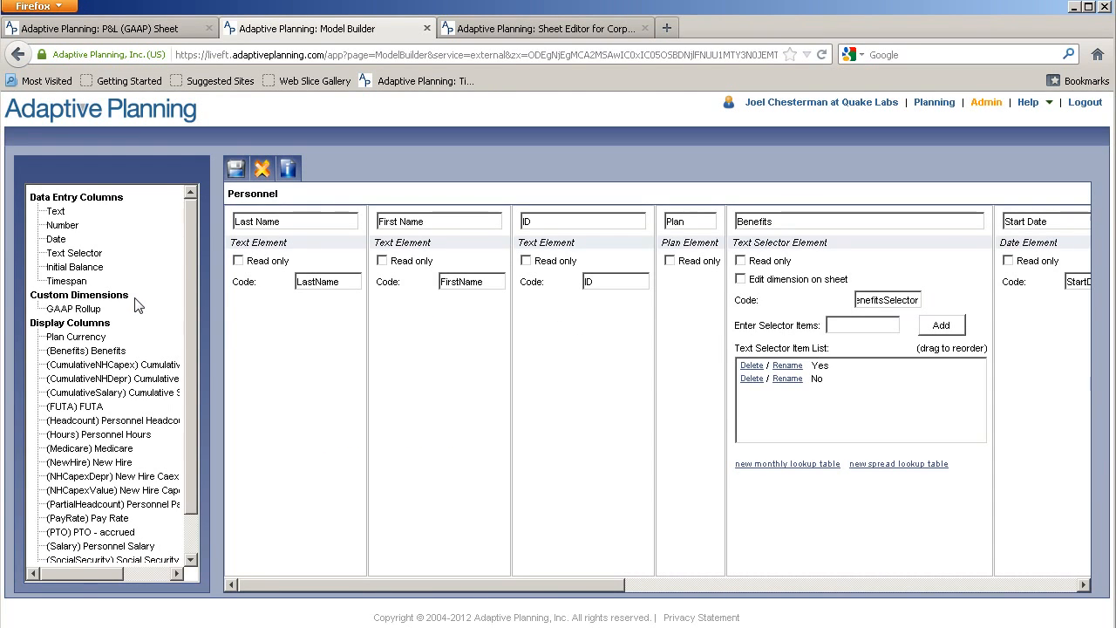
Show the Calculated Accounts panel and reorder the Per item list so Yr precedes Hr
{"action": "left_click", "coordinate": [630, 594]}
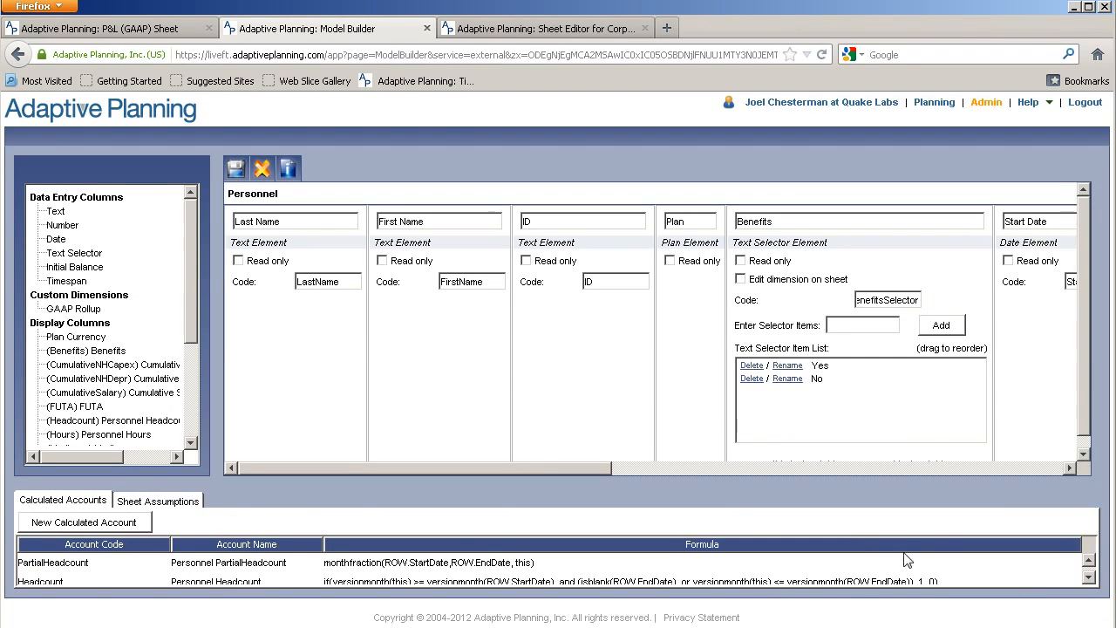
{"action": "left_click_drag", "start_coordinate": [705, 476], "coordinate": [705, 462]}
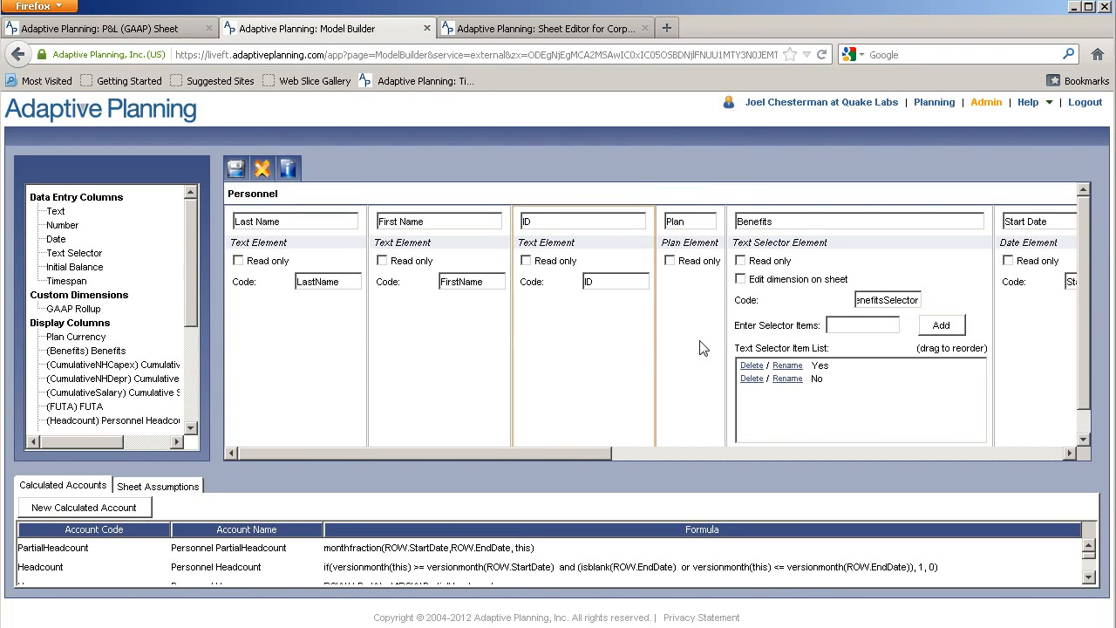
{"action": "left_click_drag", "start_coordinate": [566, 454], "coordinate": [913, 462]}
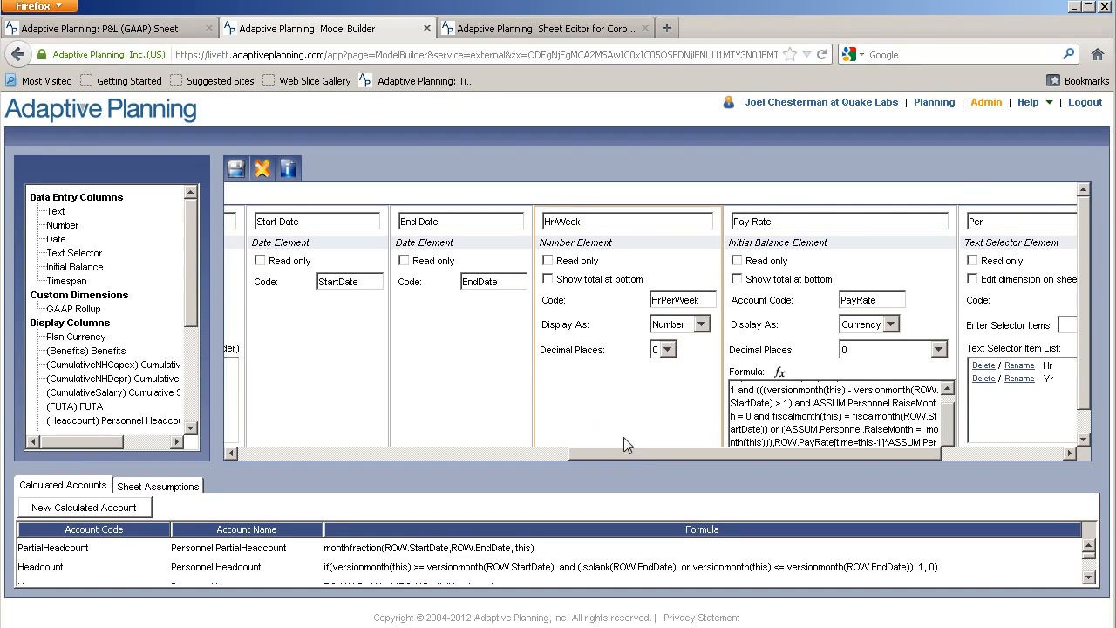
{"action": "left_click_drag", "start_coordinate": [634, 455], "coordinate": [741, 452]}
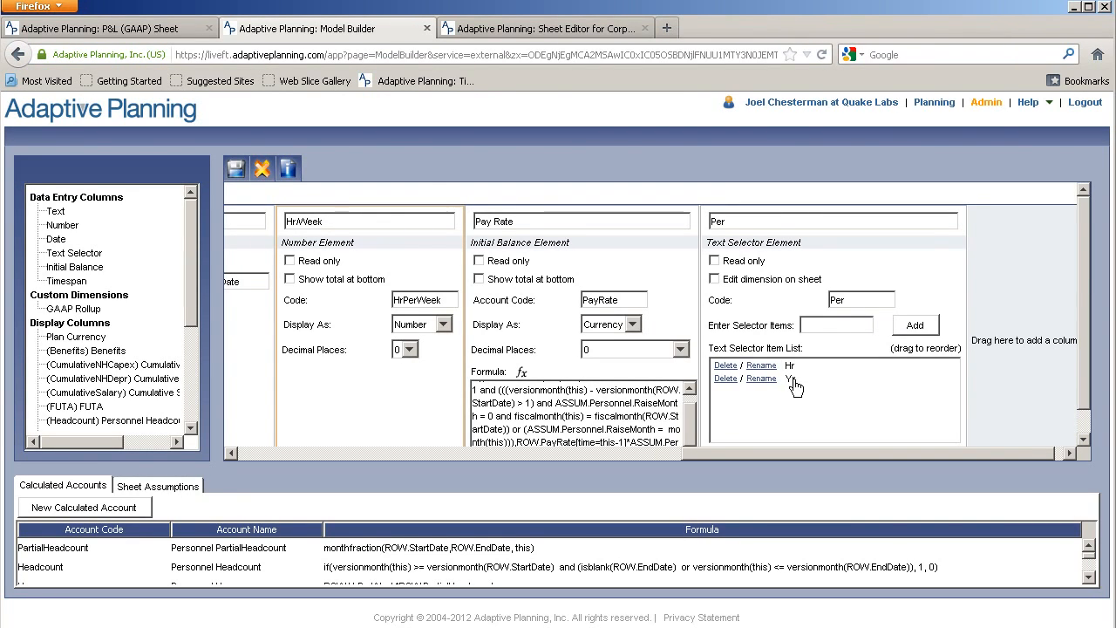
{"action": "left_click_drag", "start_coordinate": [793, 368], "coordinate": [794, 367]}
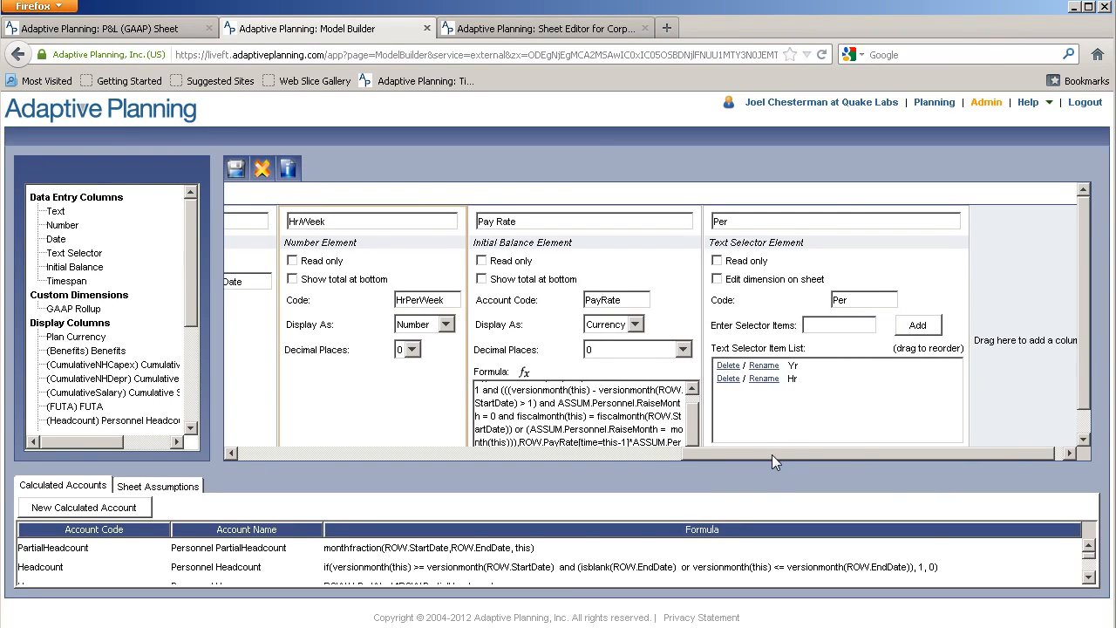
{"action": "left_click_drag", "start_coordinate": [773, 453], "coordinate": [619, 478]}
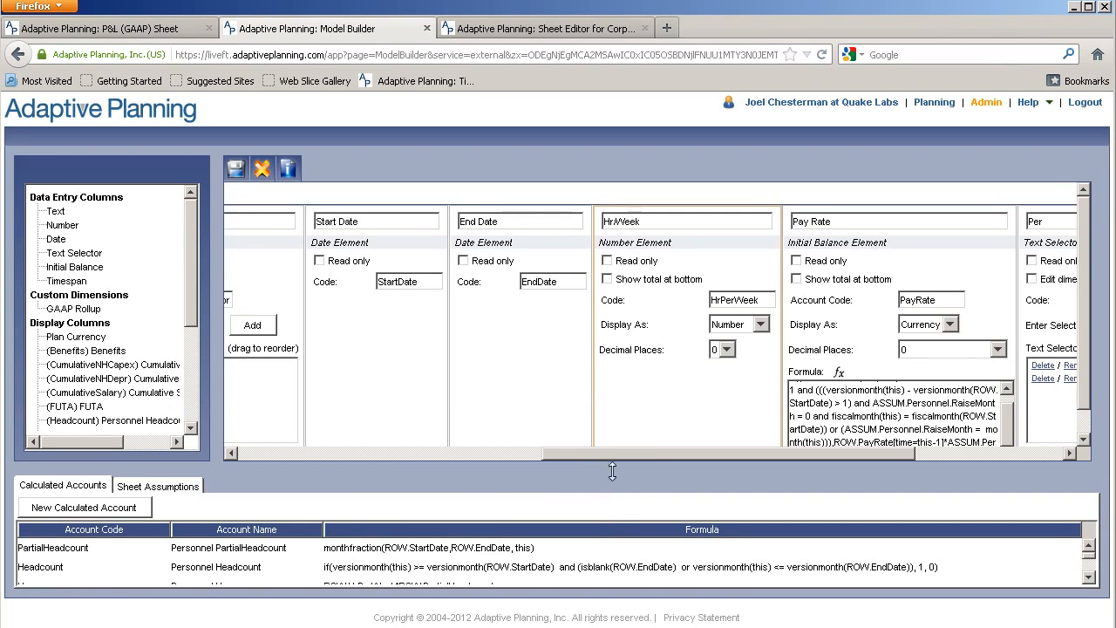
Enlarge the Calculated Accounts table and scroll through the Salary, tax and headcount formulas
{"action": "left_click_drag", "start_coordinate": [613, 466], "coordinate": [616, 349]}
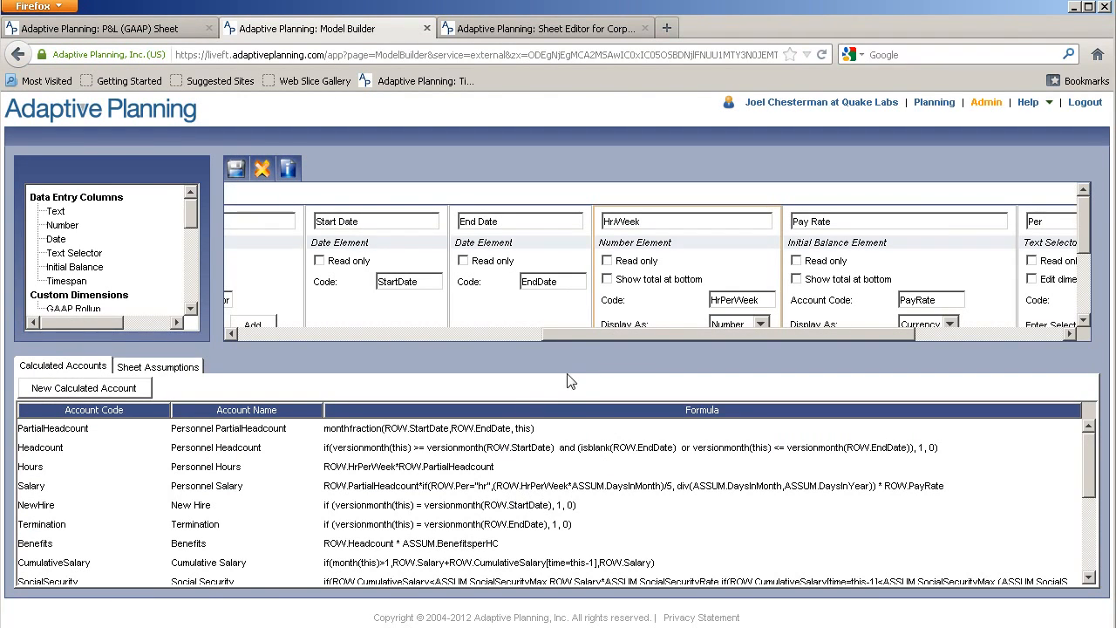
{"action": "left_click_drag", "start_coordinate": [605, 340], "coordinate": [596, 300]}
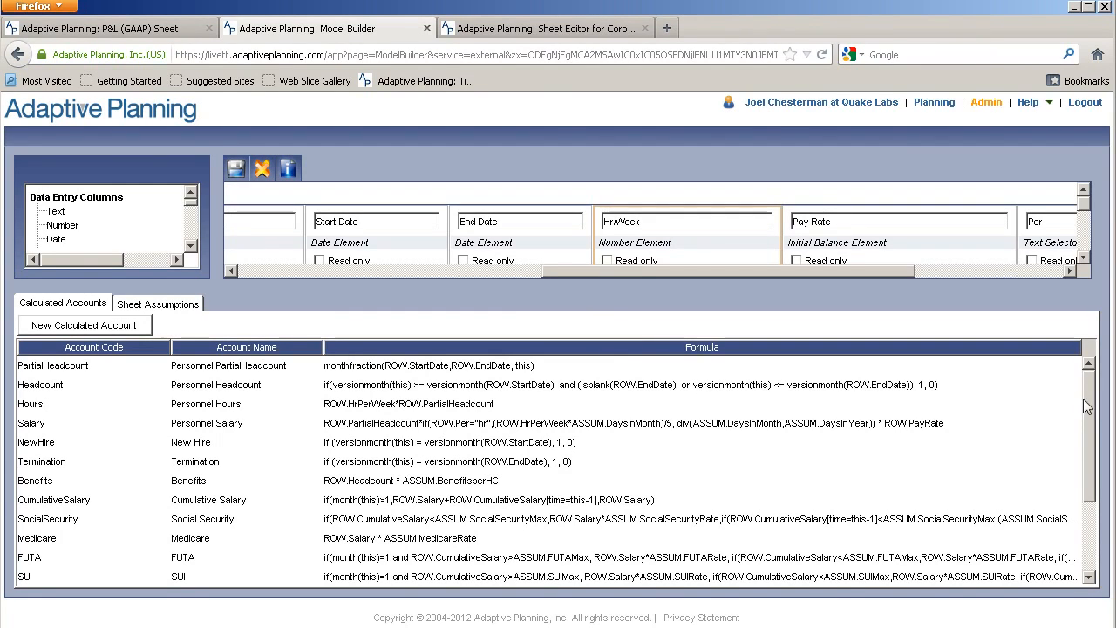
{"action": "left_click_drag", "start_coordinate": [1089, 406], "coordinate": [1089, 482]}
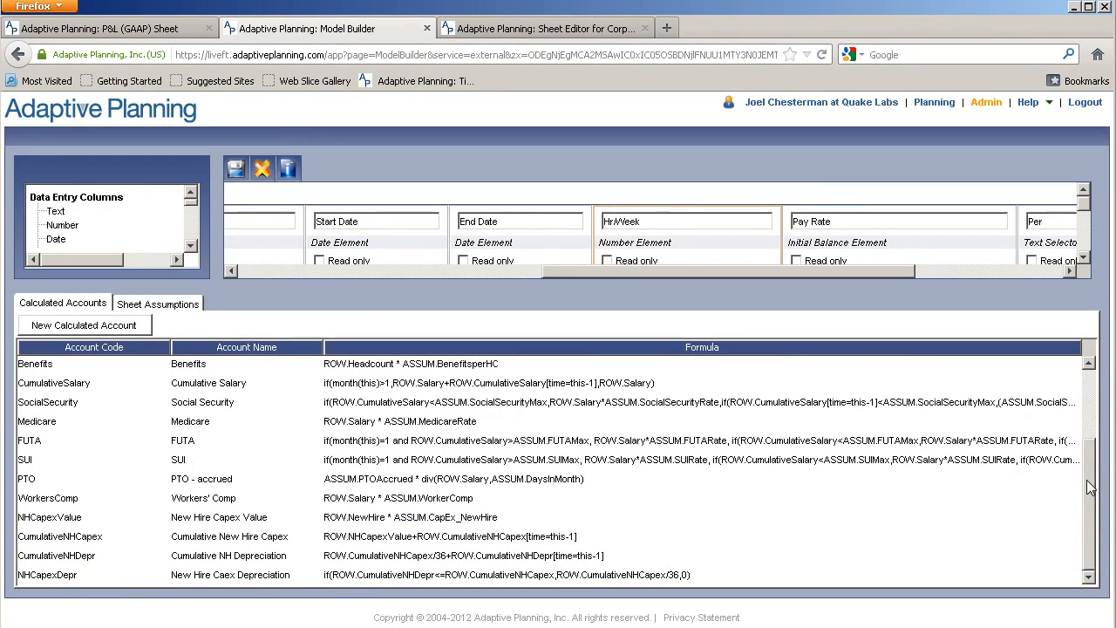
{"action": "left_click_drag", "start_coordinate": [1088, 488], "coordinate": [1089, 387]}
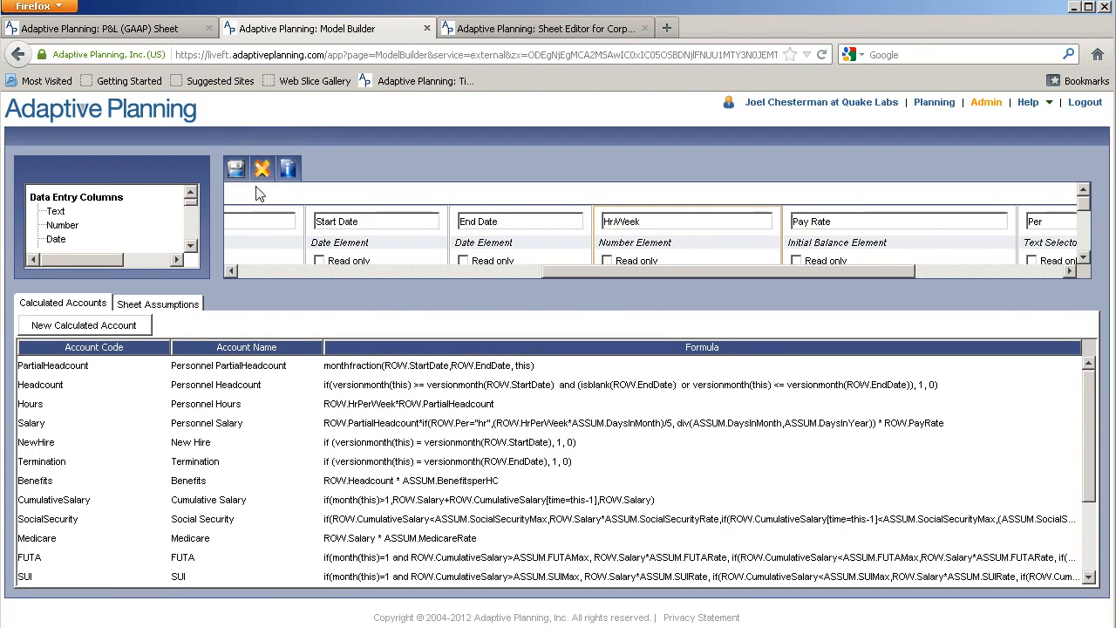
{"action": "left_click_drag", "start_coordinate": [566, 272], "coordinate": [242, 269]}
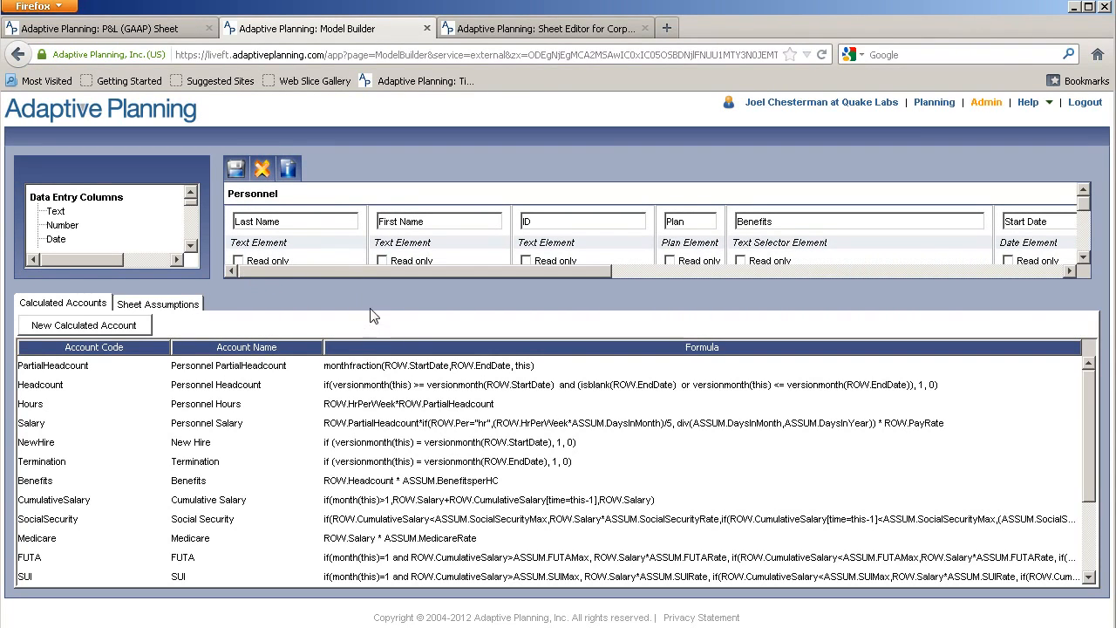
Rename Last Name to Name (code name) and First Name to Title (code title)
{"action": "left_click_drag", "start_coordinate": [376, 278], "coordinate": [379, 403]}
{"action": "left_click", "coordinate": [297, 224]}
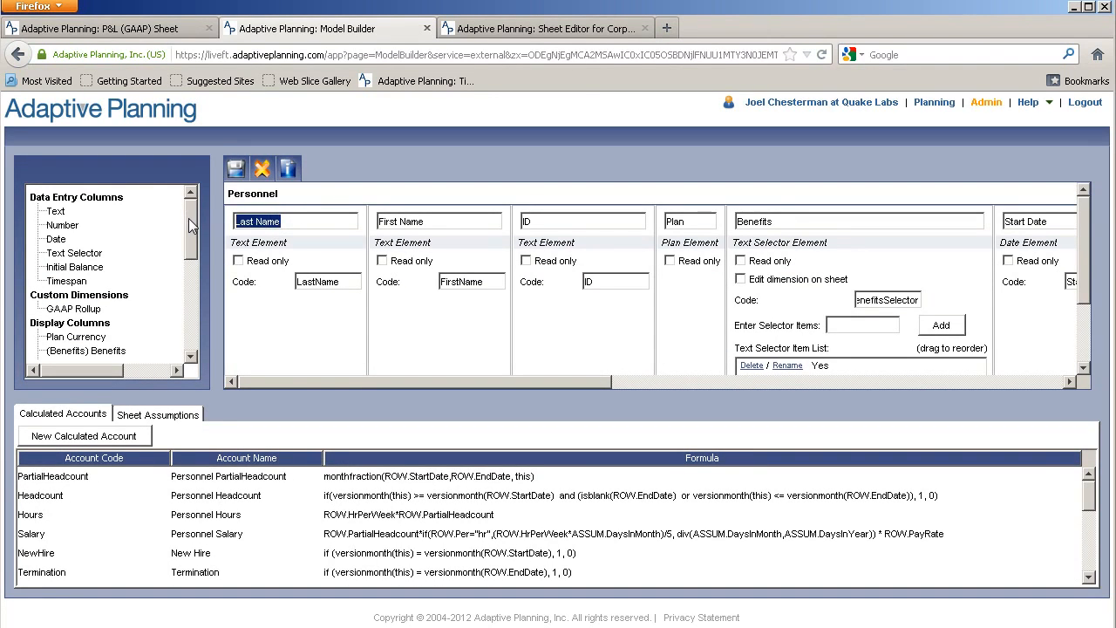
{"action": "type", "text": "Name"}
{"action": "left_click", "coordinate": [348, 280]}
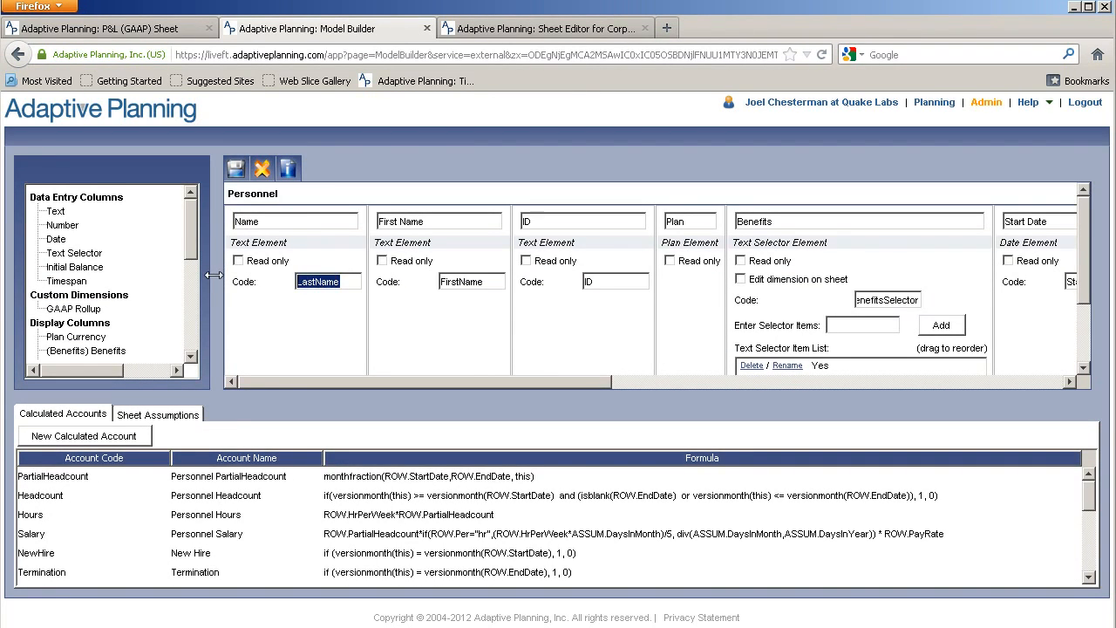
{"action": "type", "text": "name"}
{"action": "key", "text": "Tab"}
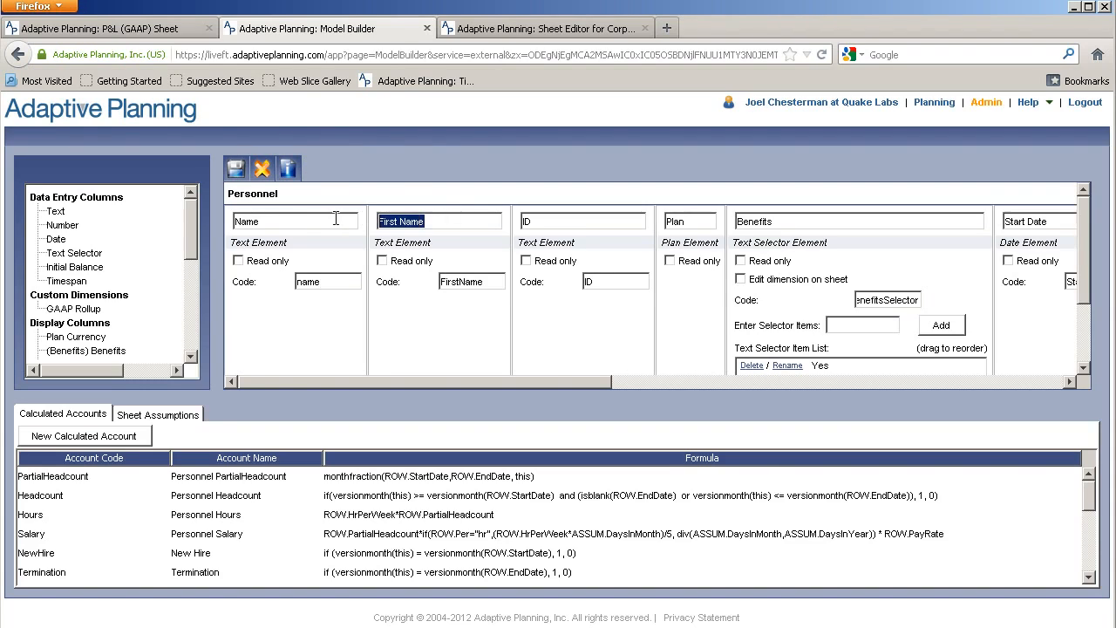
{"action": "type", "text": "Title"}
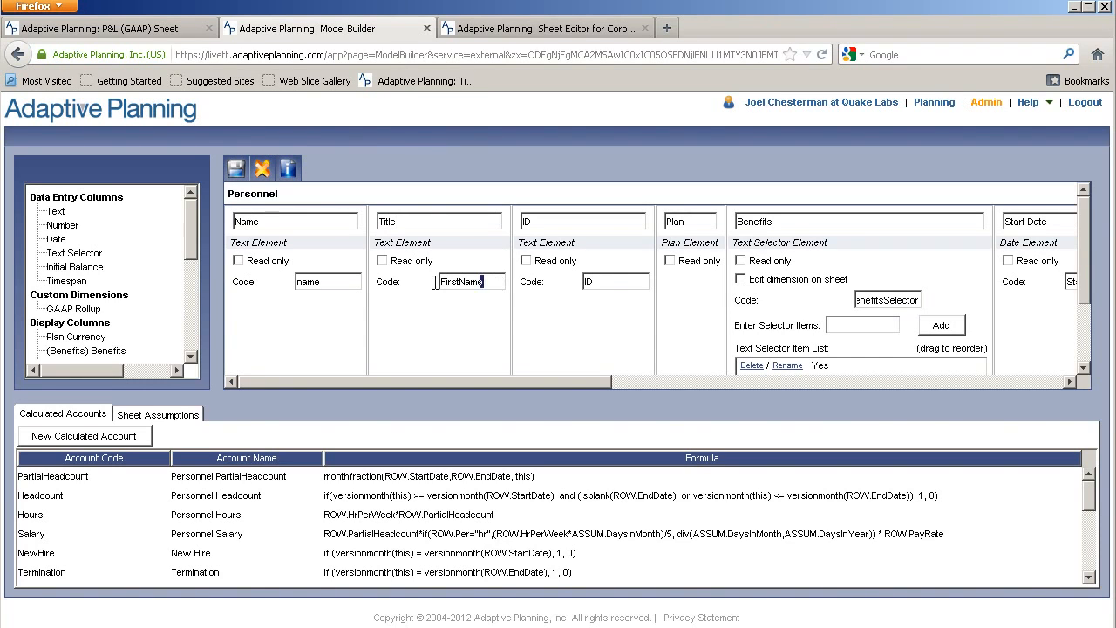
{"action": "type", "text": "T"}
{"action": "type", "text": "title"}
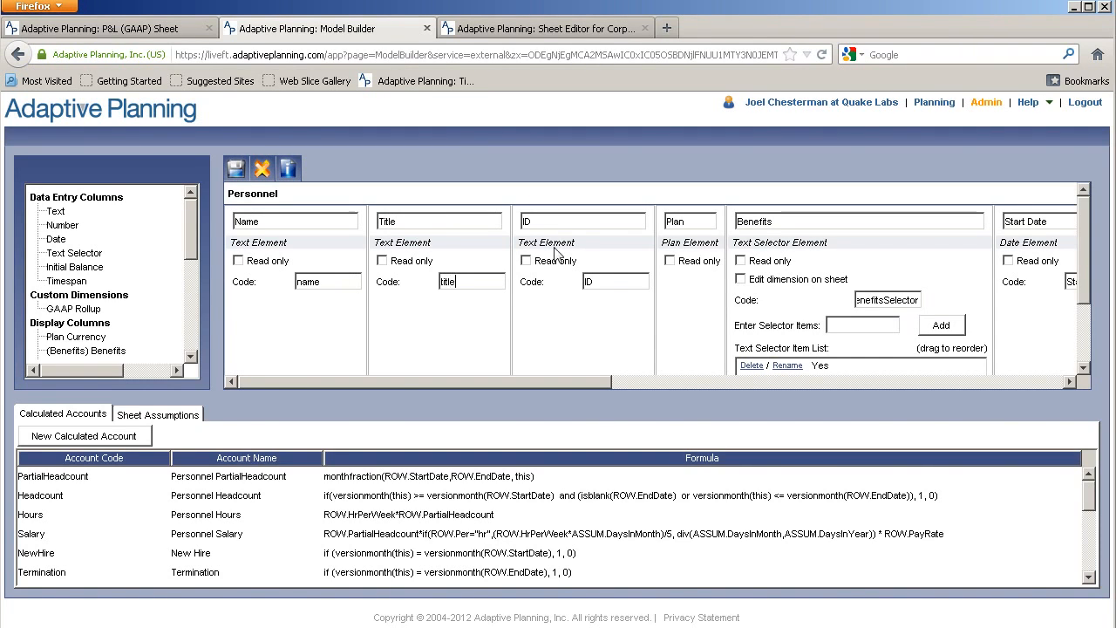
Delete the ID column and move the Plan column to the front
{"action": "right_click", "coordinate": [572, 328]}
{"action": "left_click", "coordinate": [576, 334]}
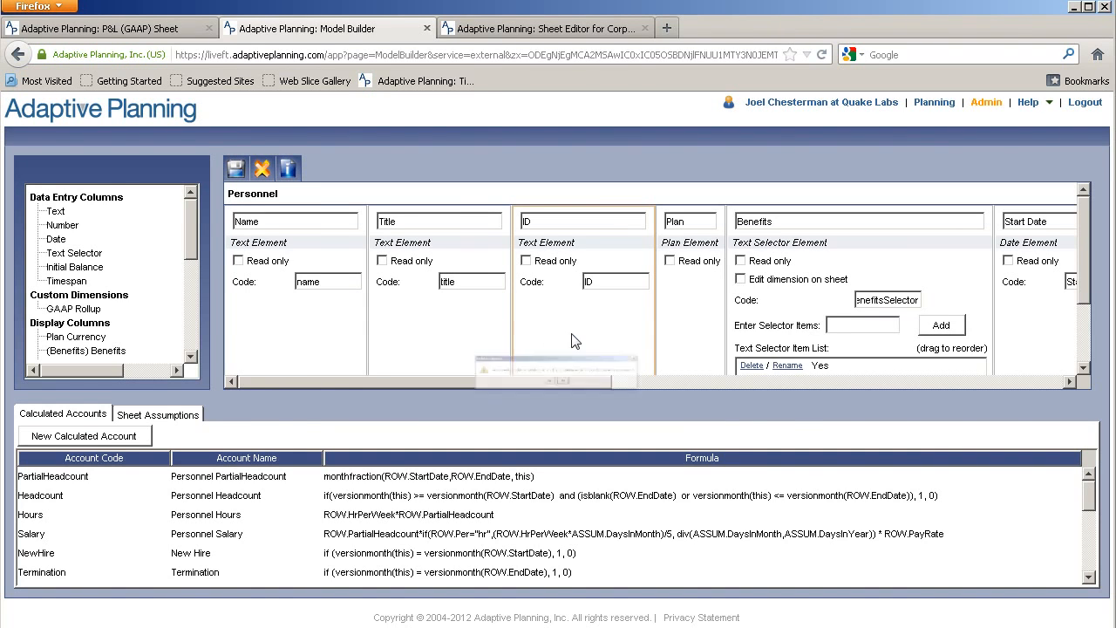
{"action": "left_click", "coordinate": [535, 397]}
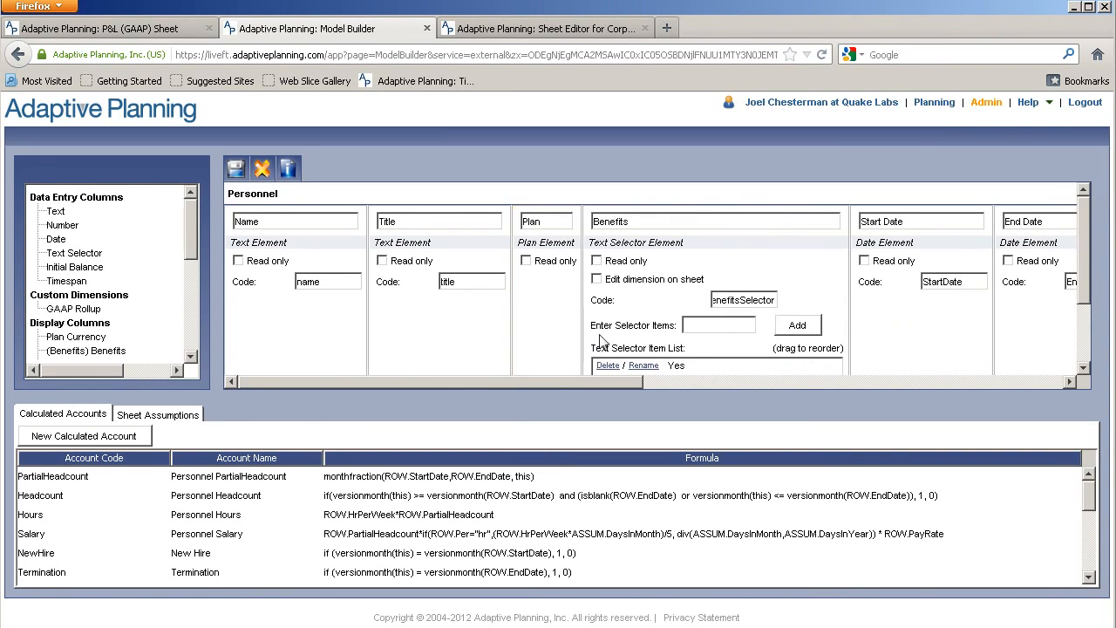
{"action": "left_click_drag", "start_coordinate": [332, 301], "coordinate": [267, 307]}
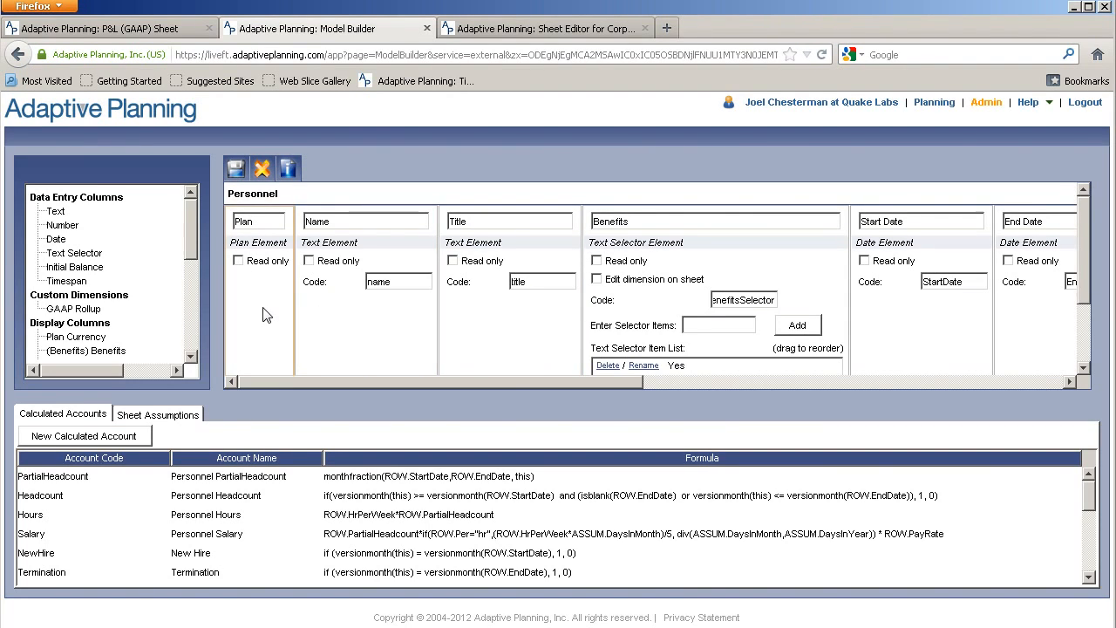
Review the sheet's Details, Availability, Security and Settings properties, then save the Personnel sheet
{"action": "left_click", "coordinate": [288, 170]}
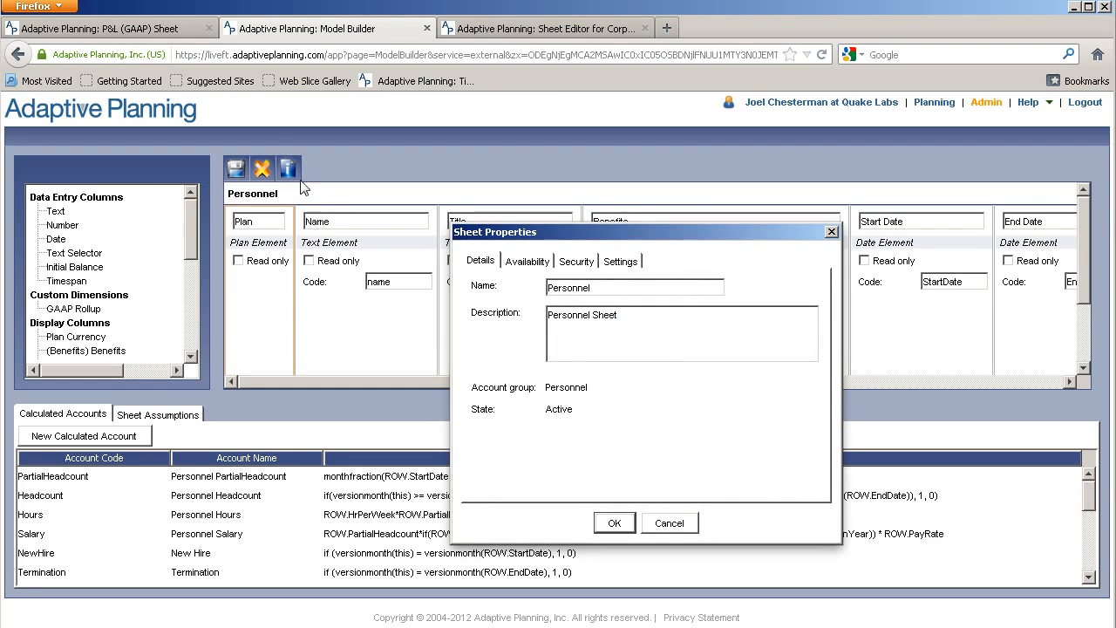
{"action": "left_click", "coordinate": [530, 263]}
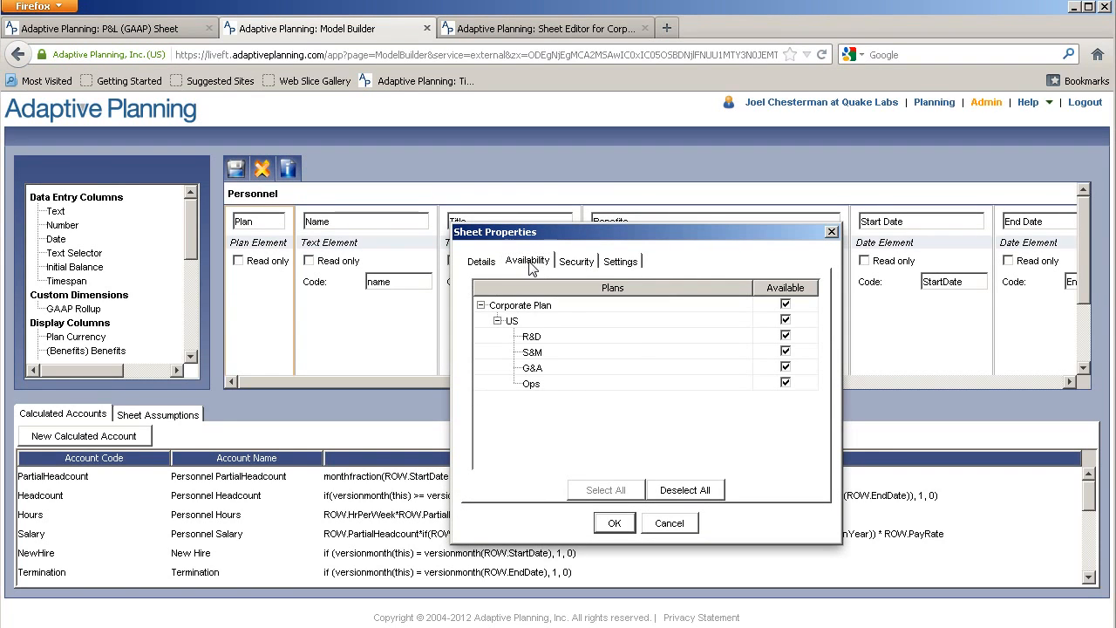
{"action": "left_click", "coordinate": [578, 262]}
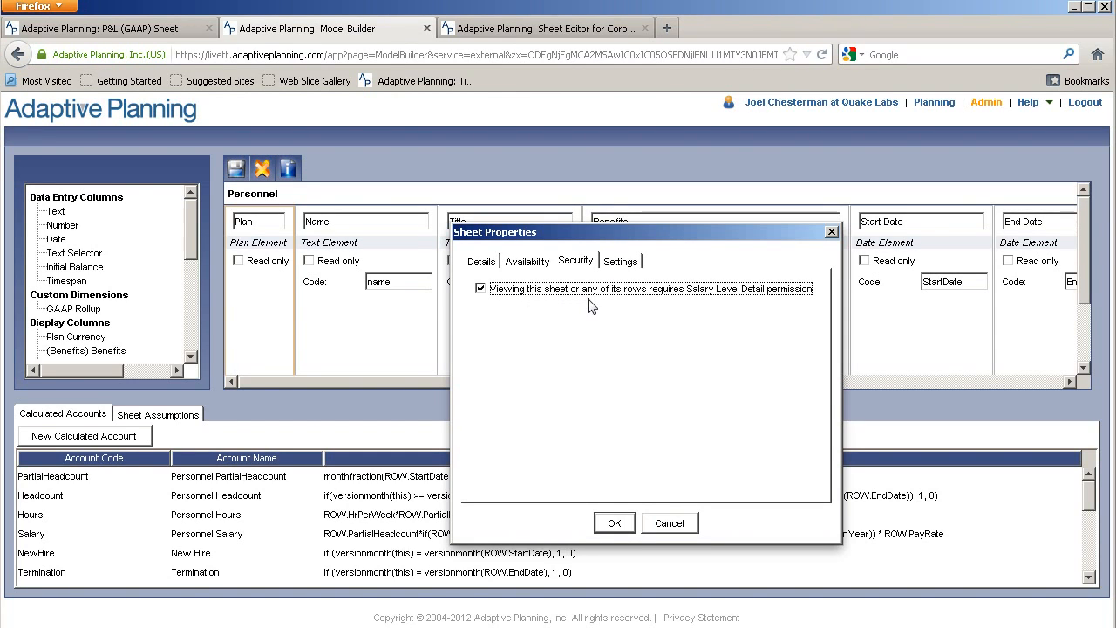
{"action": "left_click", "coordinate": [628, 269]}
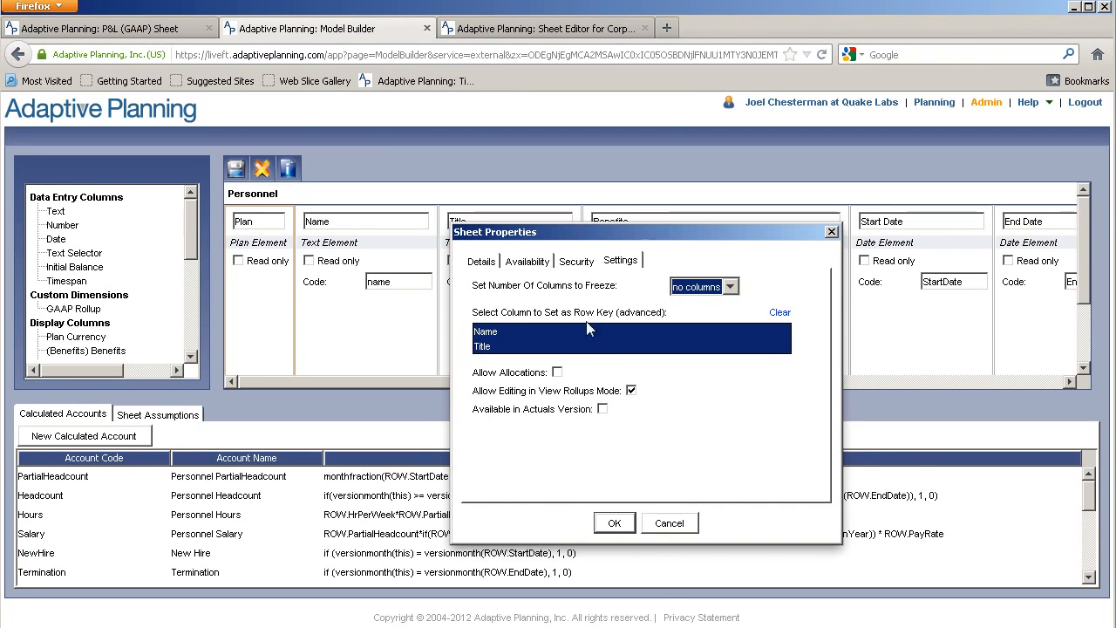
{"action": "left_click", "coordinate": [615, 524]}
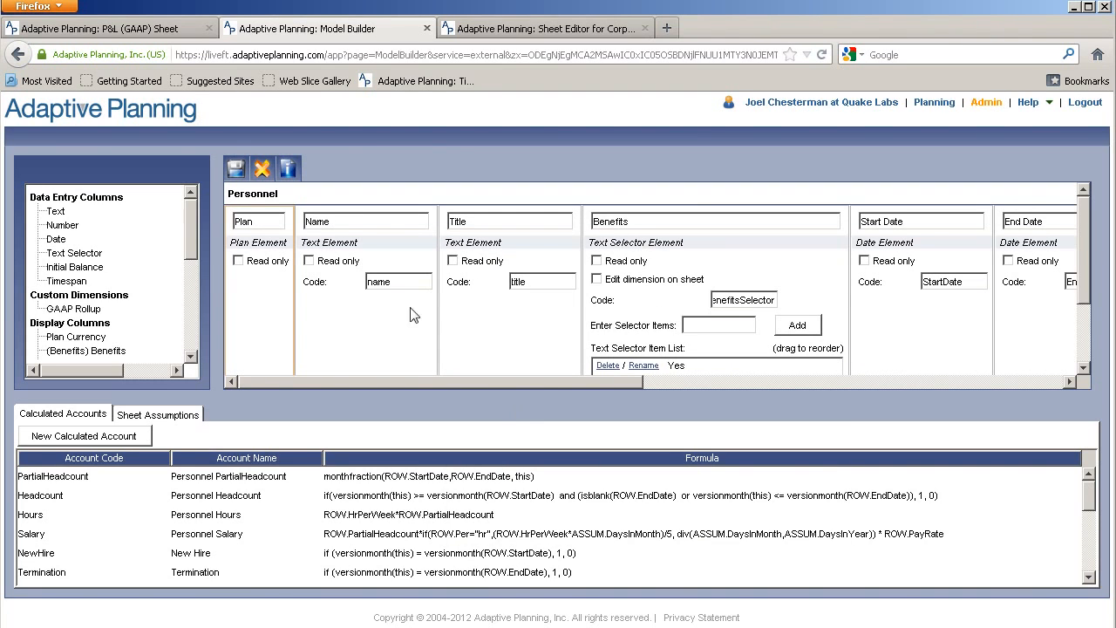
{"action": "left_click", "coordinate": [239, 174]}
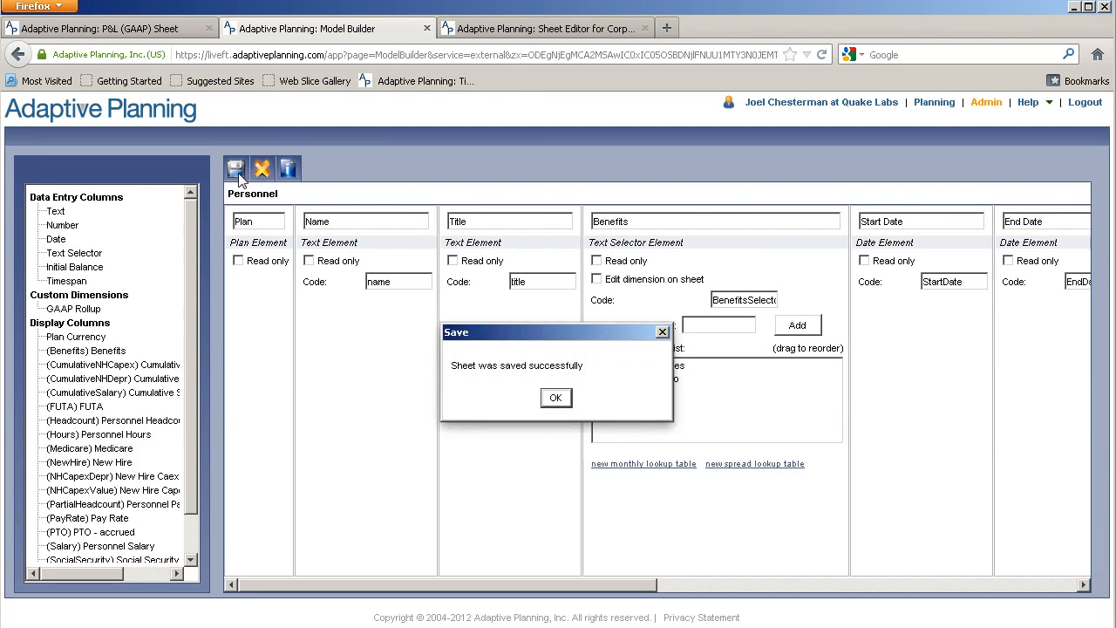
{"action": "left_click", "coordinate": [555, 398]}
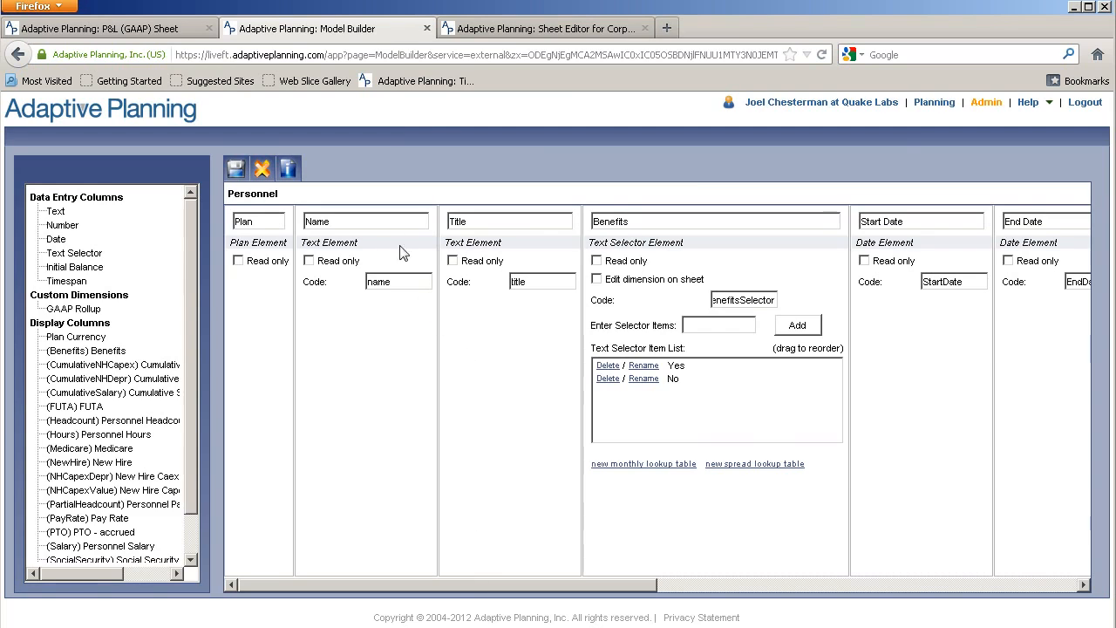
Open the Personnel sheet in View Rollups and insert two new employee rows
{"action": "left_click", "coordinate": [934, 103]}
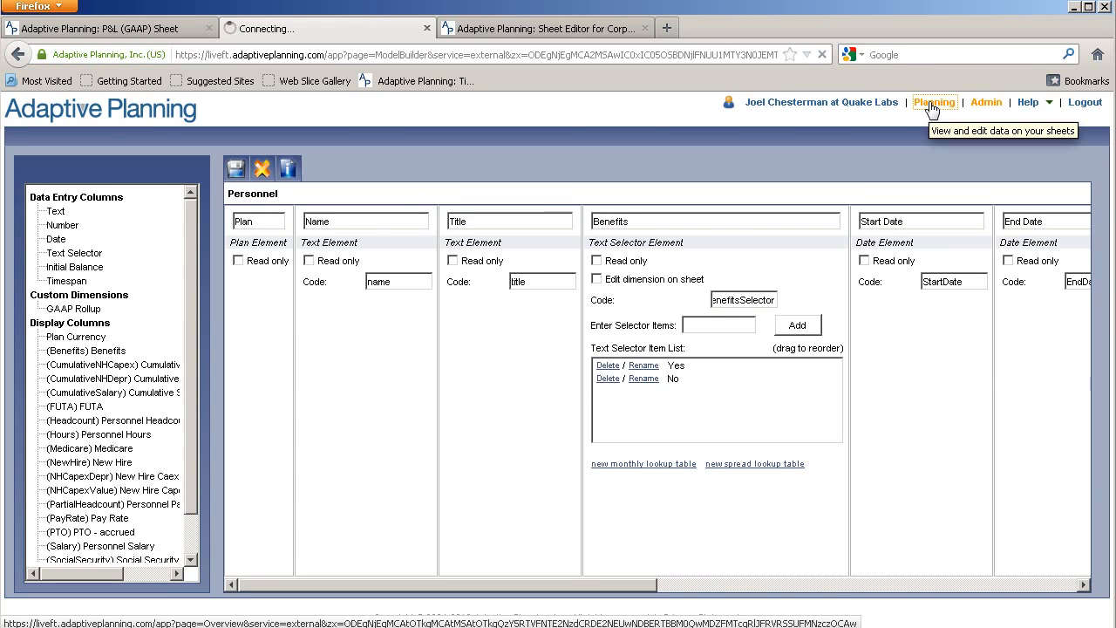
{"action": "left_click", "coordinate": [931, 103]}
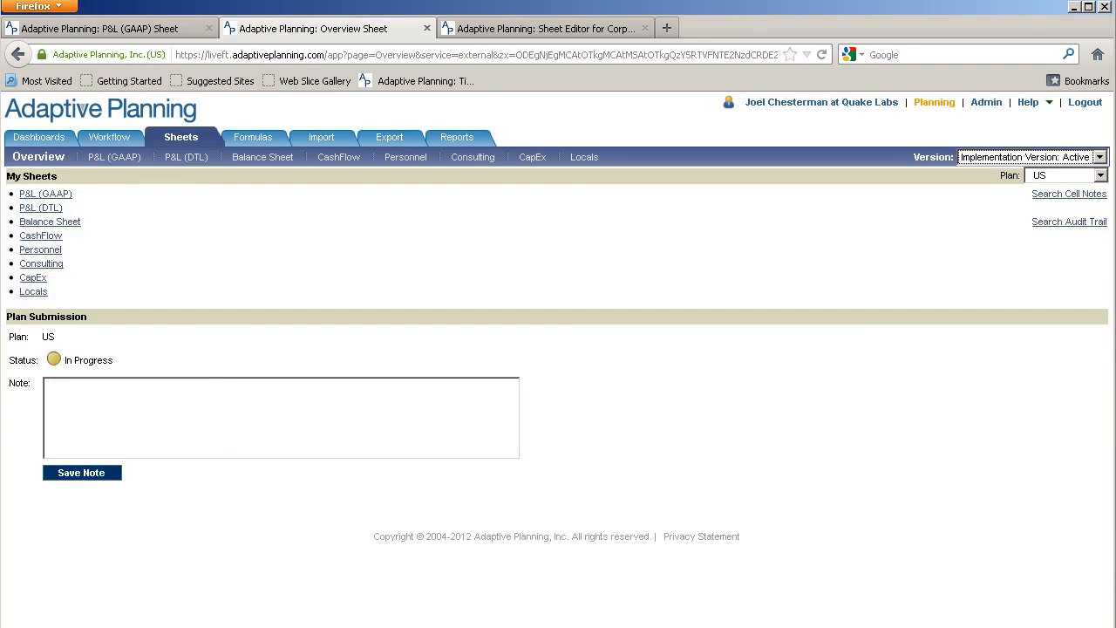
{"action": "left_click", "coordinate": [399, 160]}
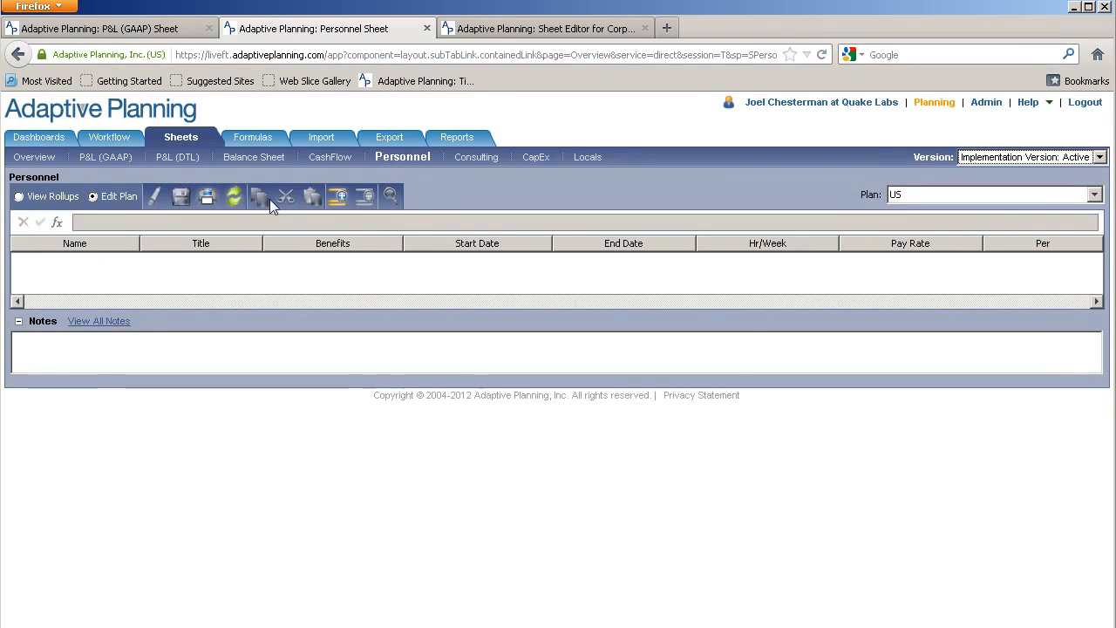
{"action": "left_click", "coordinate": [32, 201]}
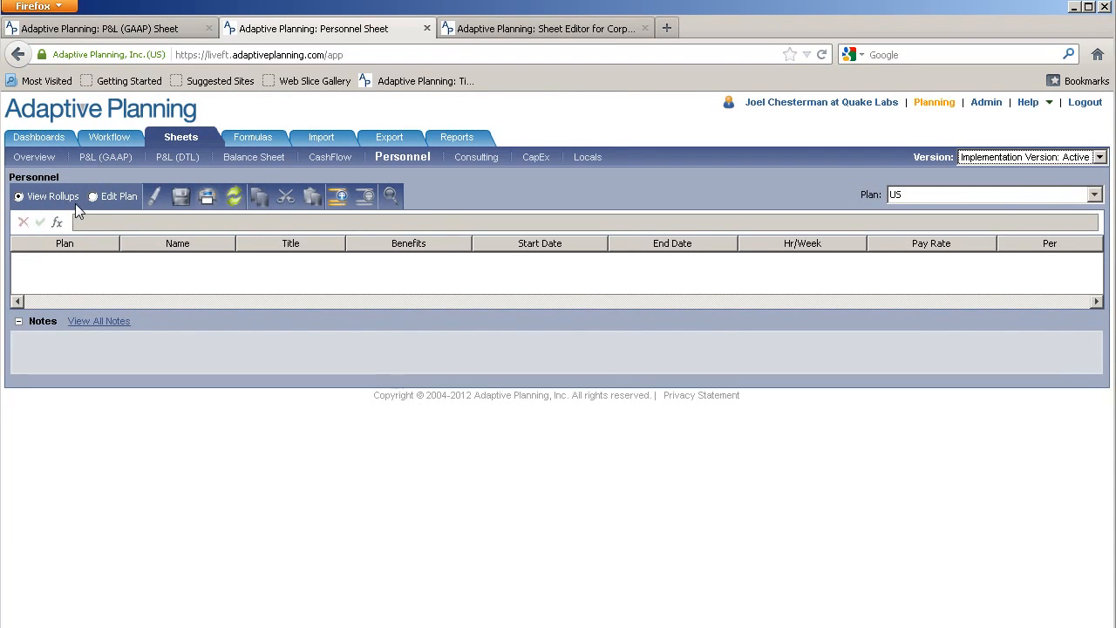
{"action": "left_click", "coordinate": [339, 198]}
{"action": "left_click", "coordinate": [340, 199]}
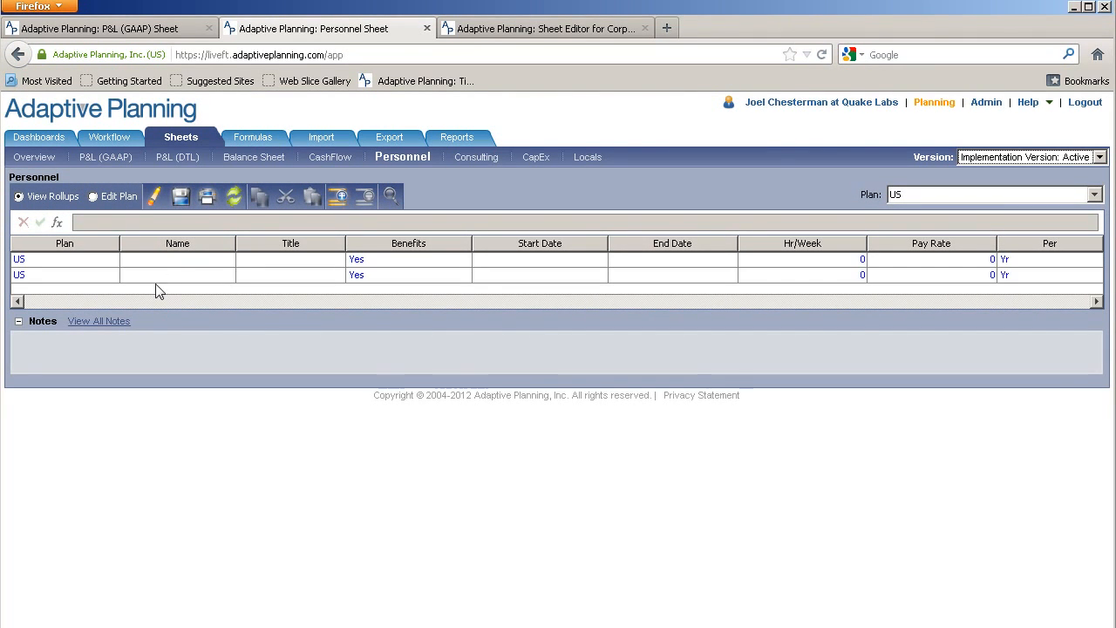
Enter the employee's name, title CEO and start date 6/1/2012 in the first row
{"action": "left_click", "coordinate": [164, 262]}
{"action": "left_click", "coordinate": [173, 259]}
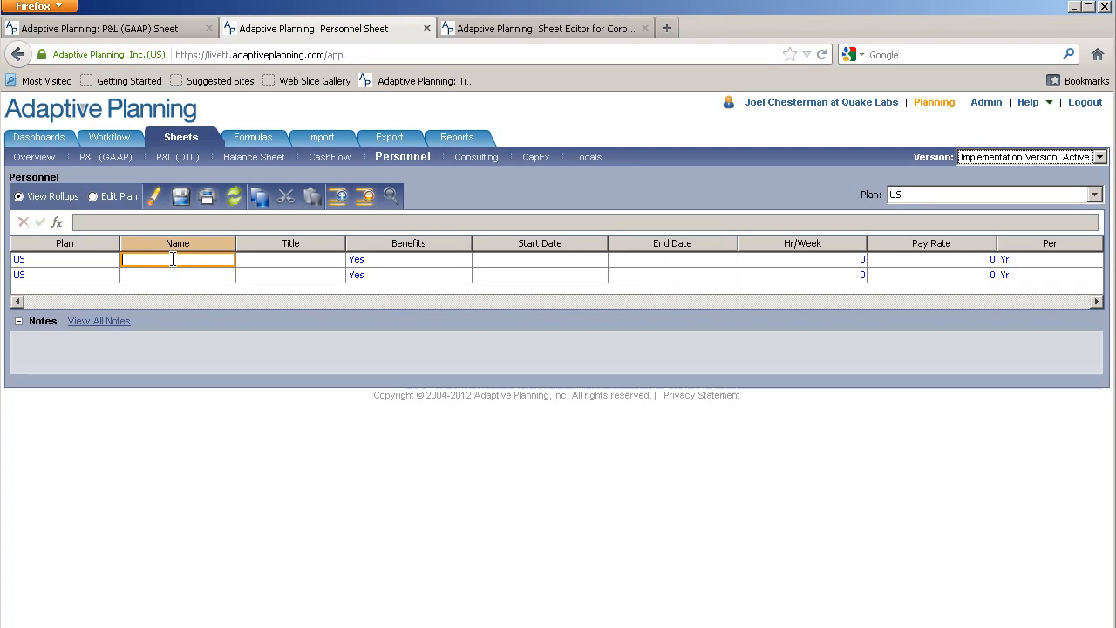
{"action": "type", "text": "John"}
{"action": "key", "text": "Tab"}
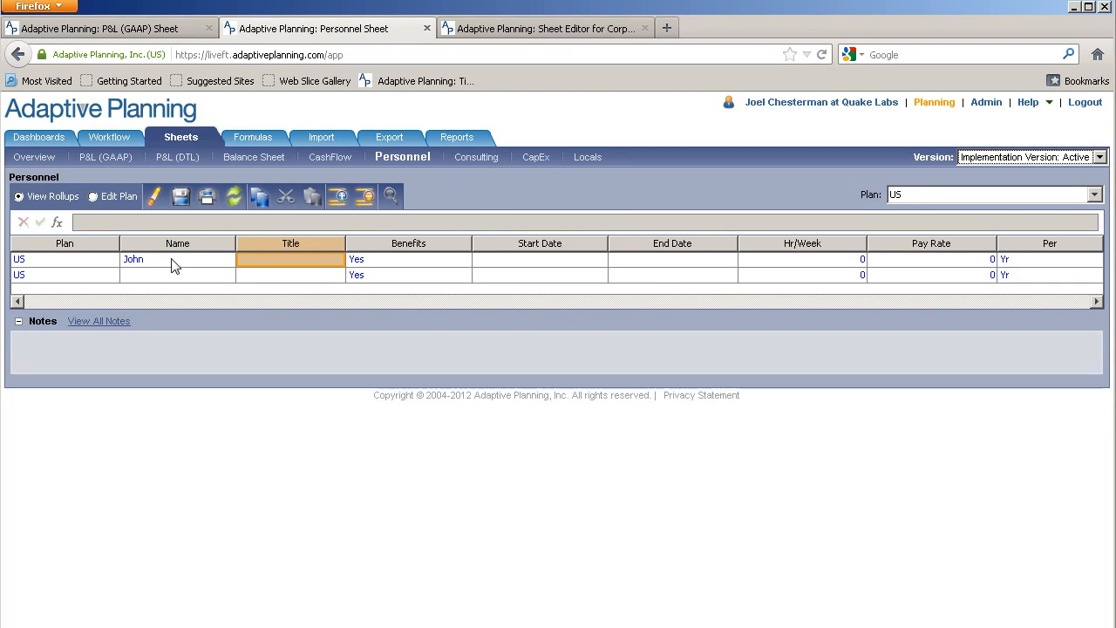
{"action": "type", "text": "CEO"}
{"action": "key", "text": "Tab"}
{"action": "key", "text": "Tab"}
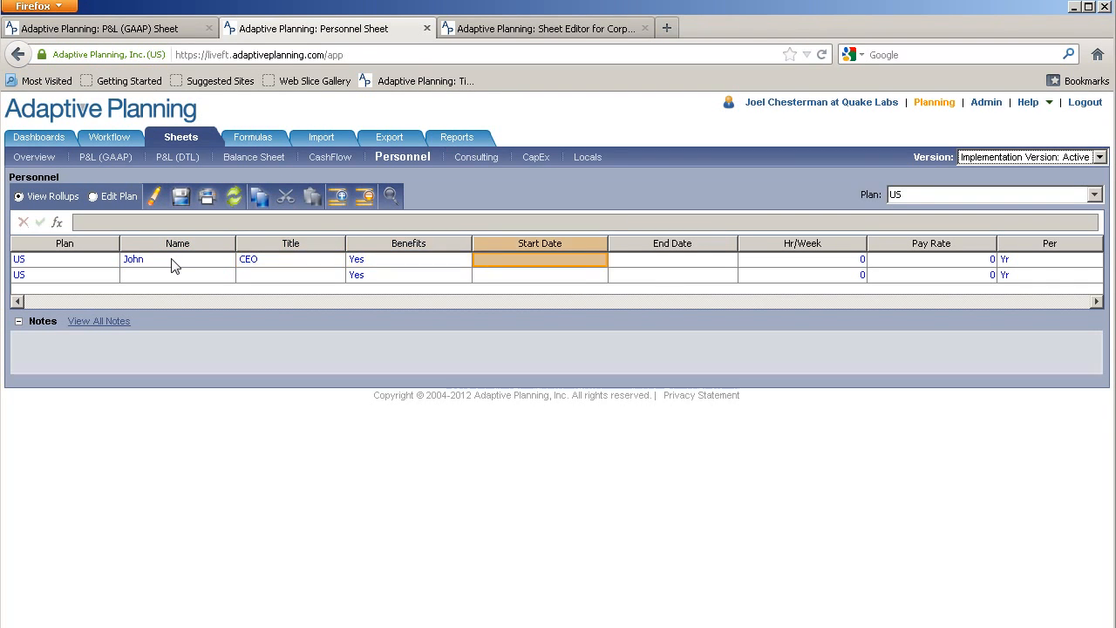
{"action": "left_click", "coordinate": [598, 258]}
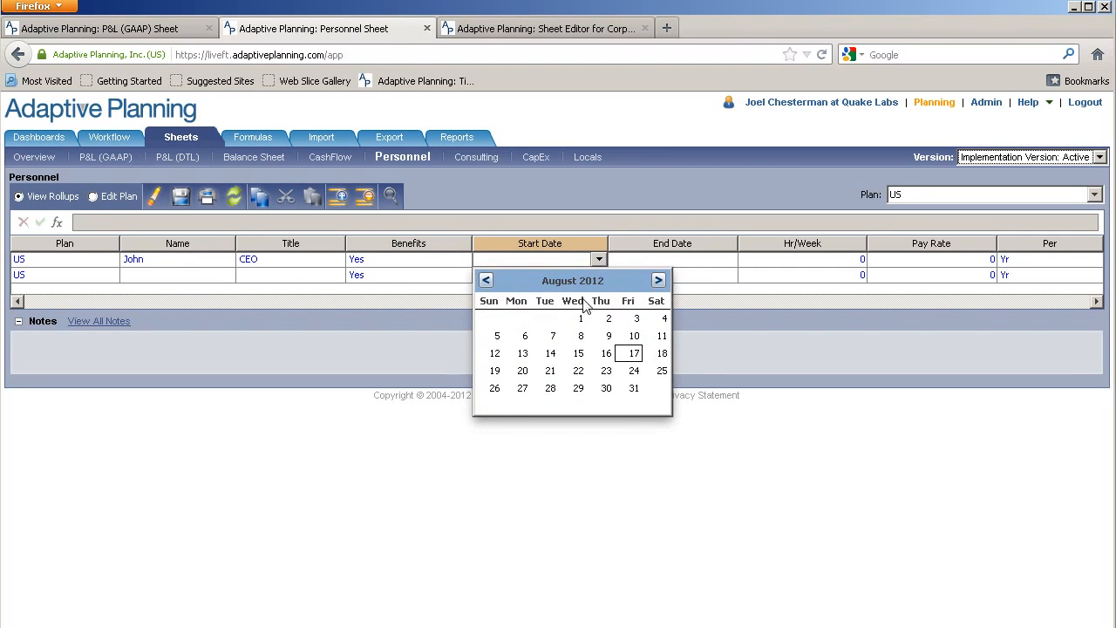
{"action": "left_click", "coordinate": [486, 280]}
{"action": "left_click", "coordinate": [486, 280]}
{"action": "left_click", "coordinate": [630, 319]}
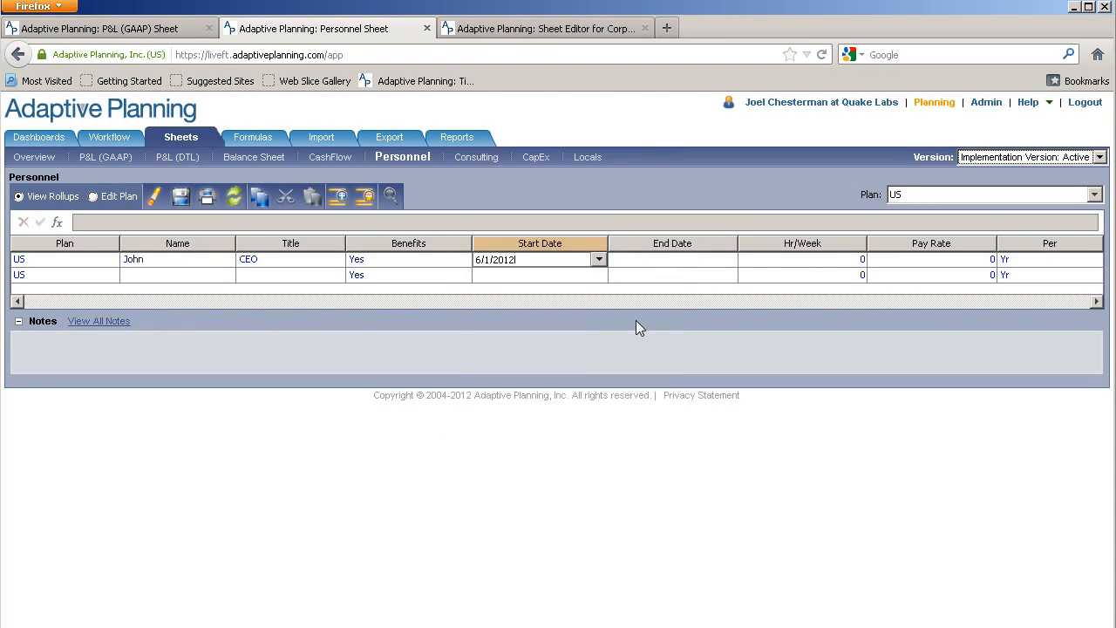
Set 40 Hr/Week and a 175,000 Pay Rate for the CEO, then save
{"action": "left_click", "coordinate": [848, 258]}
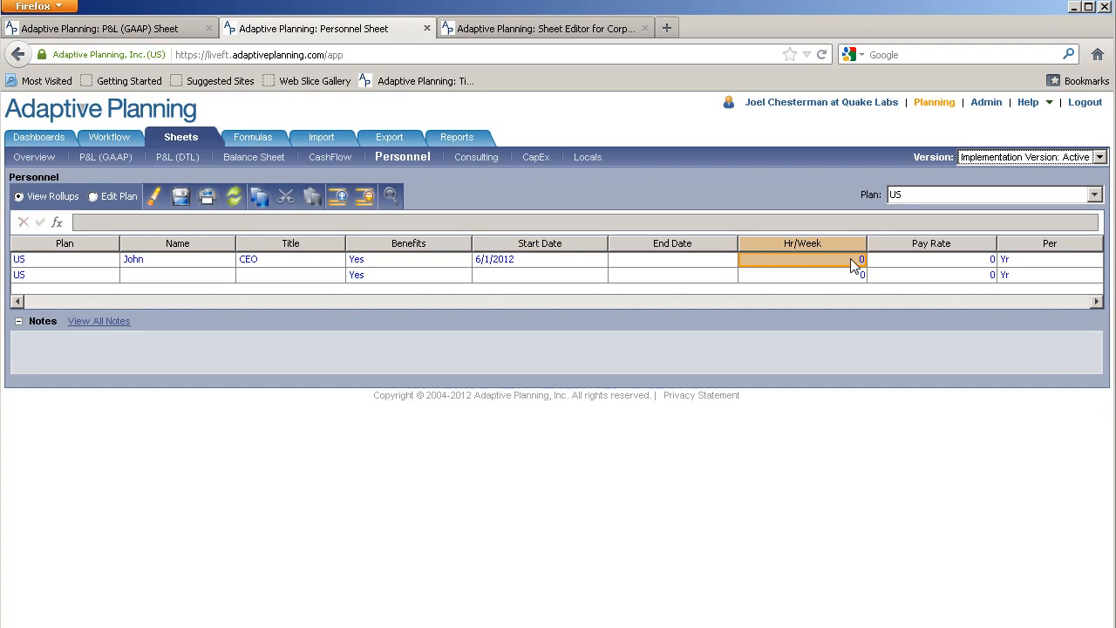
{"action": "type", "text": "40"}
{"action": "key", "text": "Tab"}
{"action": "type", "text": "15"}
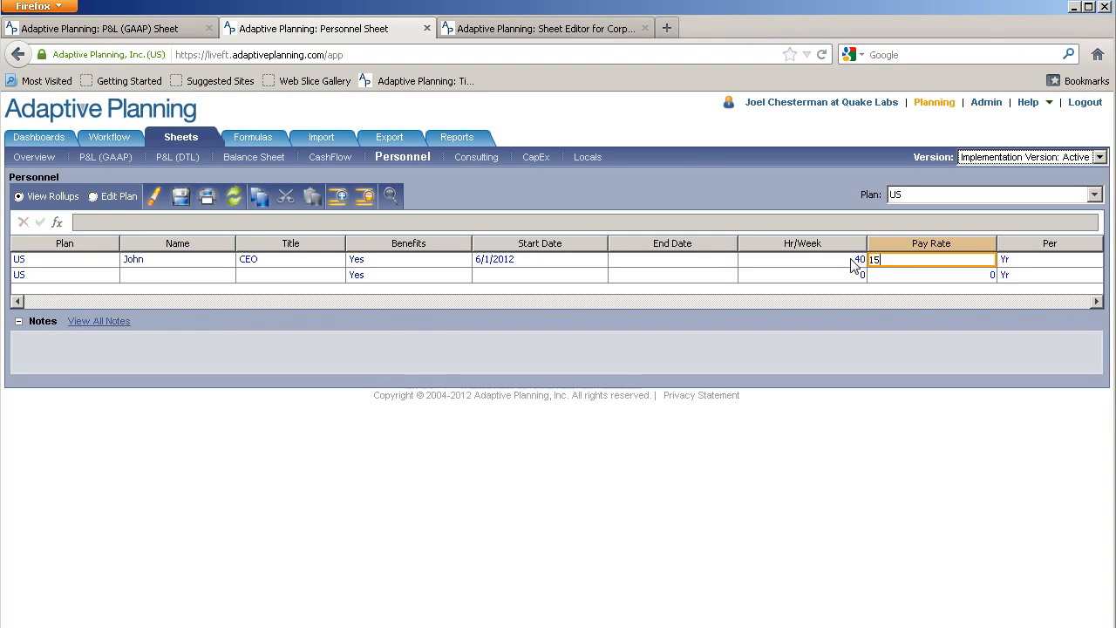
{"action": "type", "text": "75000"}
{"action": "key", "text": "Tab"}
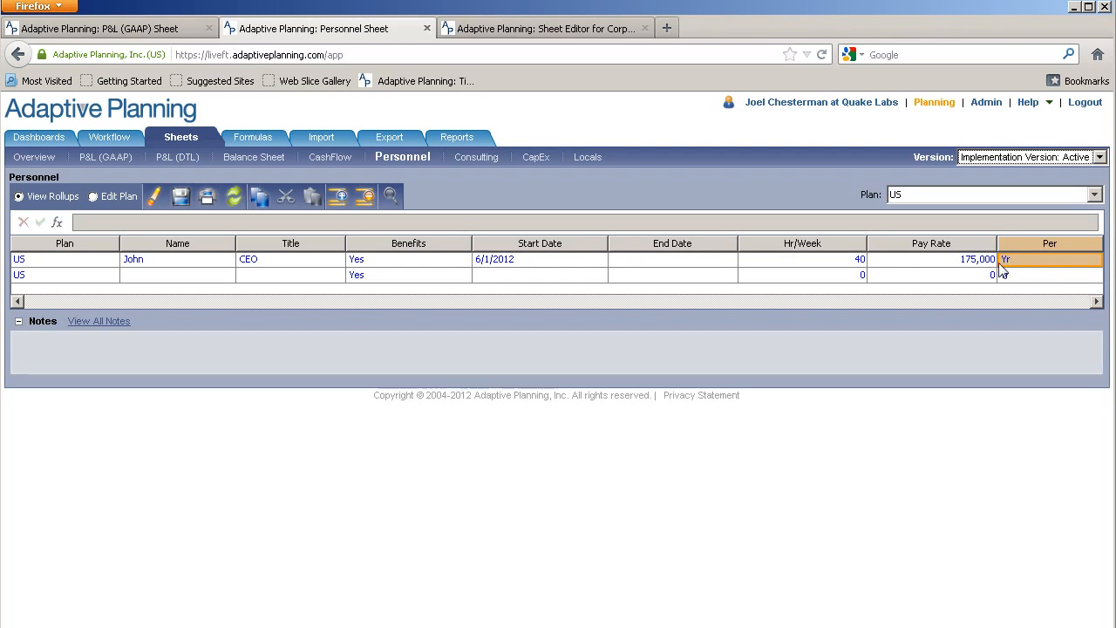
{"action": "left_click", "coordinate": [175, 204]}
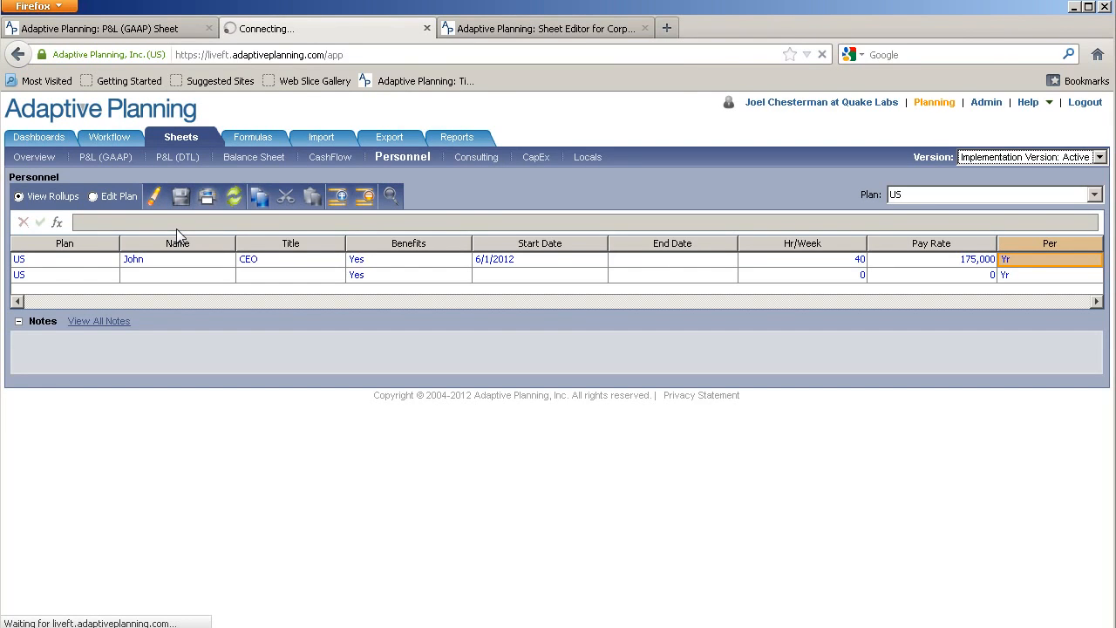
Check Aug–Nov 2012 Salaries, Bonus and Commissions on P&L (DTL), then go to Formulas
{"action": "left_click", "coordinate": [552, 31]}
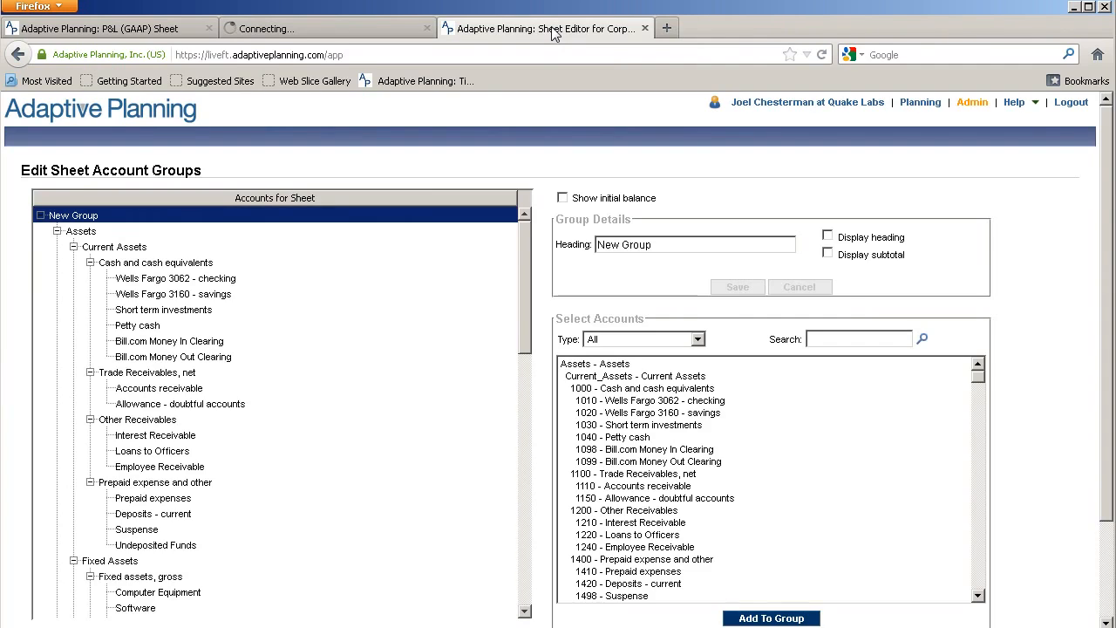
{"action": "left_click", "coordinate": [929, 105]}
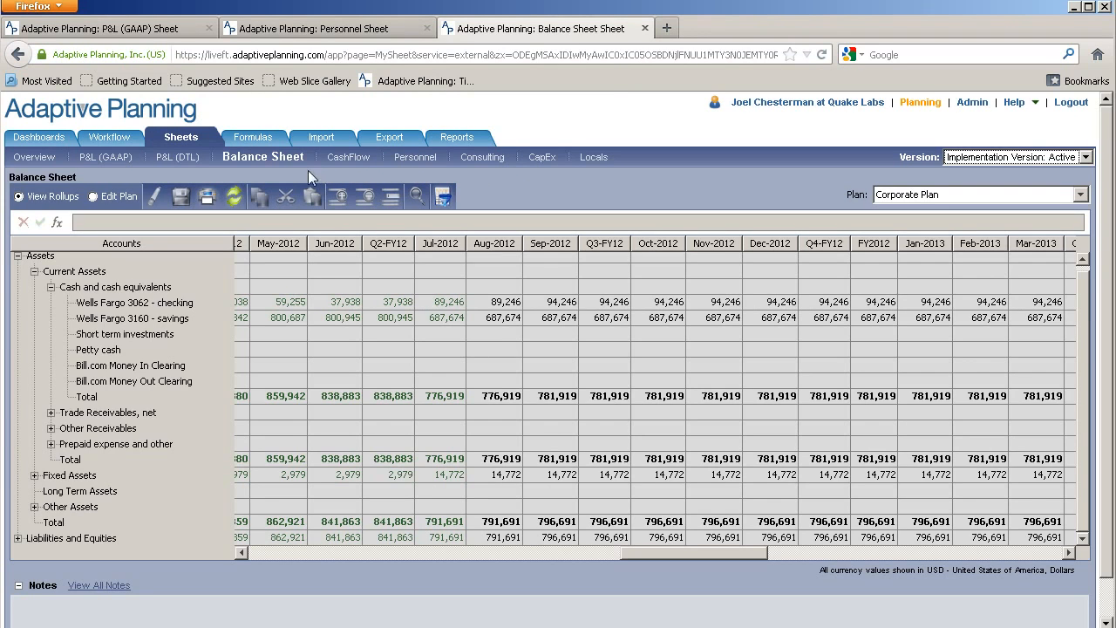
{"action": "left_click", "coordinate": [183, 159]}
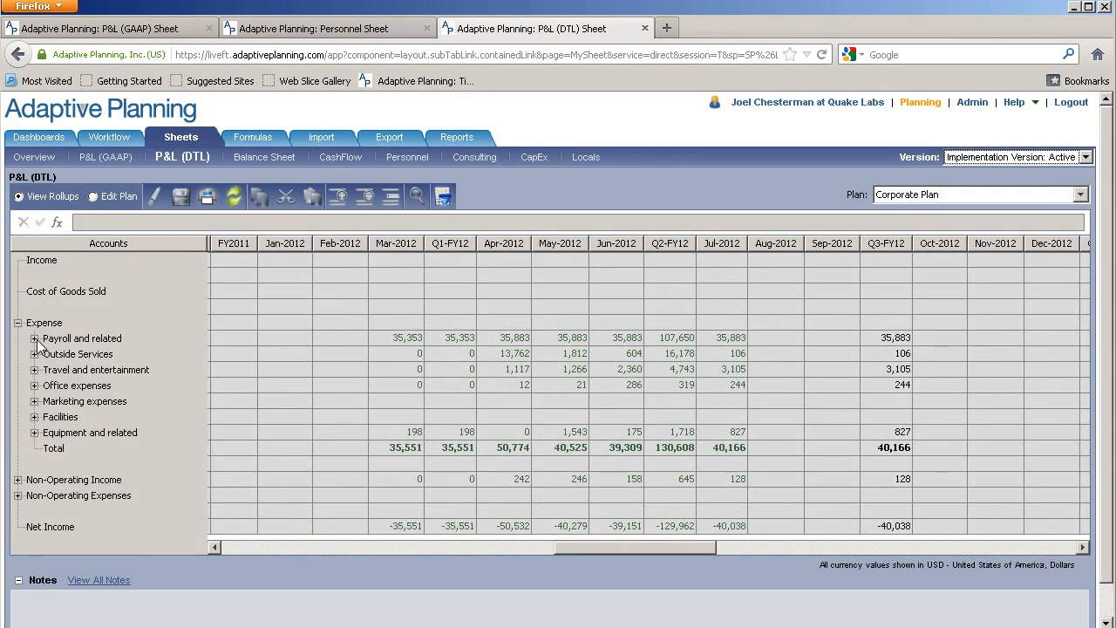
{"action": "left_click", "coordinate": [34, 339]}
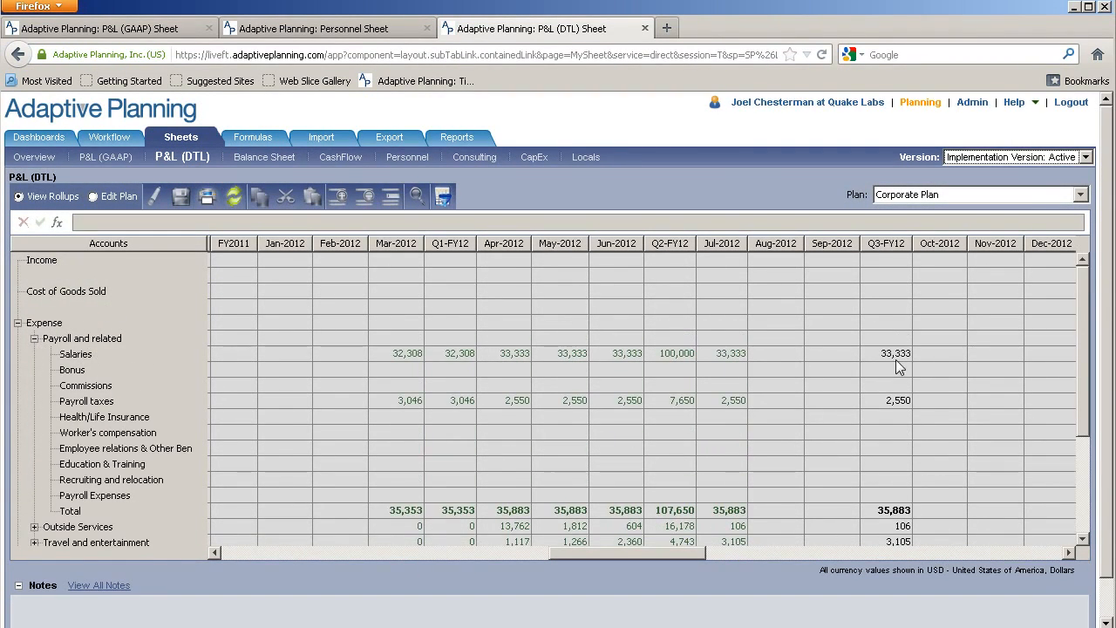
{"action": "left_click_drag", "start_coordinate": [778, 355], "coordinate": [979, 389]}
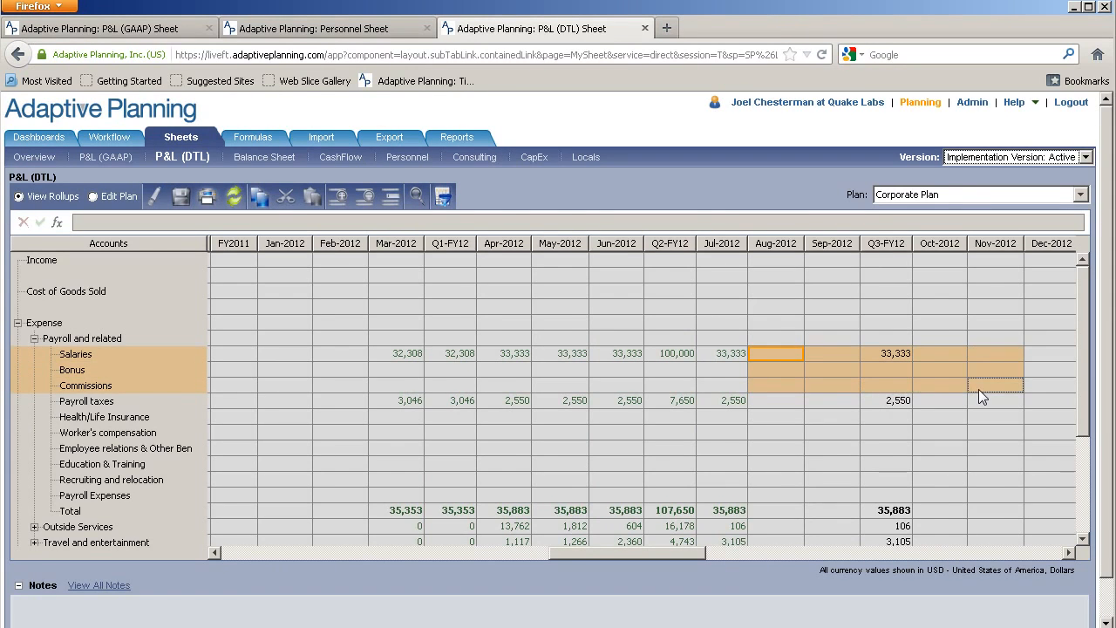
{"action": "left_click", "coordinate": [876, 196]}
{"action": "left_click", "coordinate": [747, 193]}
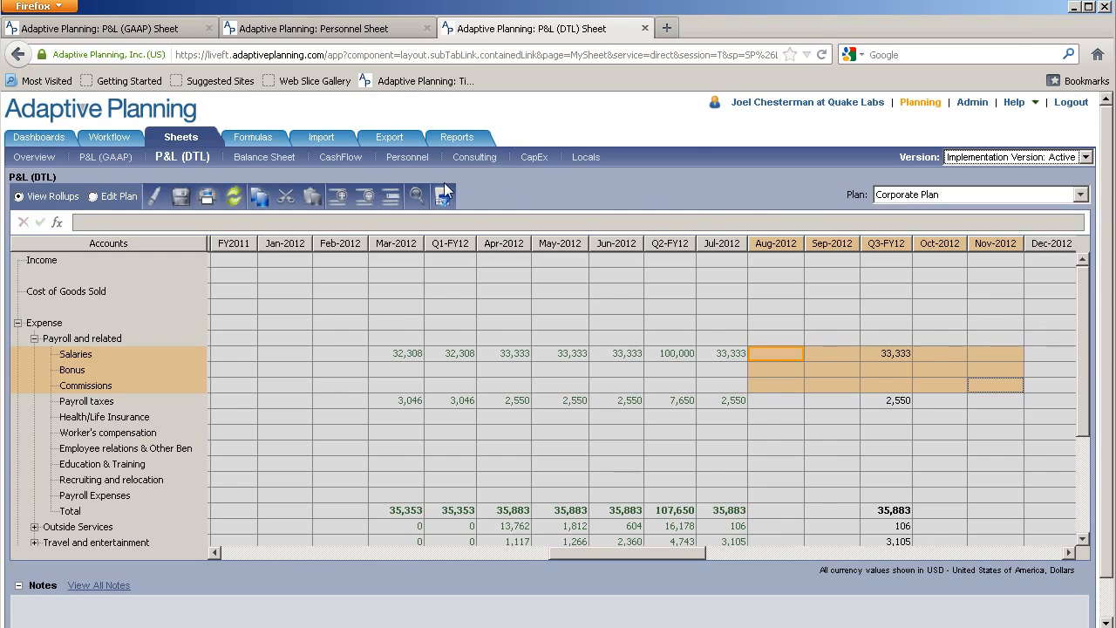
{"action": "left_click", "coordinate": [264, 141]}
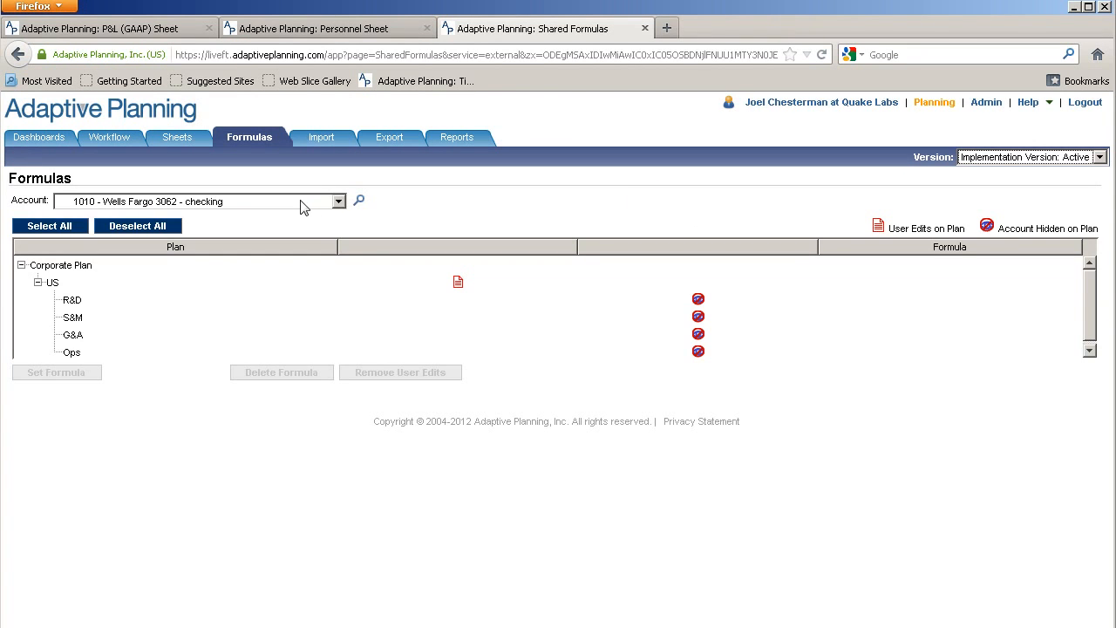
Choose the 6010 - Salaries account, select all plans, and launch the Formula Assistant
{"action": "left_click", "coordinate": [339, 201]}
{"action": "left_click_drag", "start_coordinate": [340, 234], "coordinate": [165, 304]}
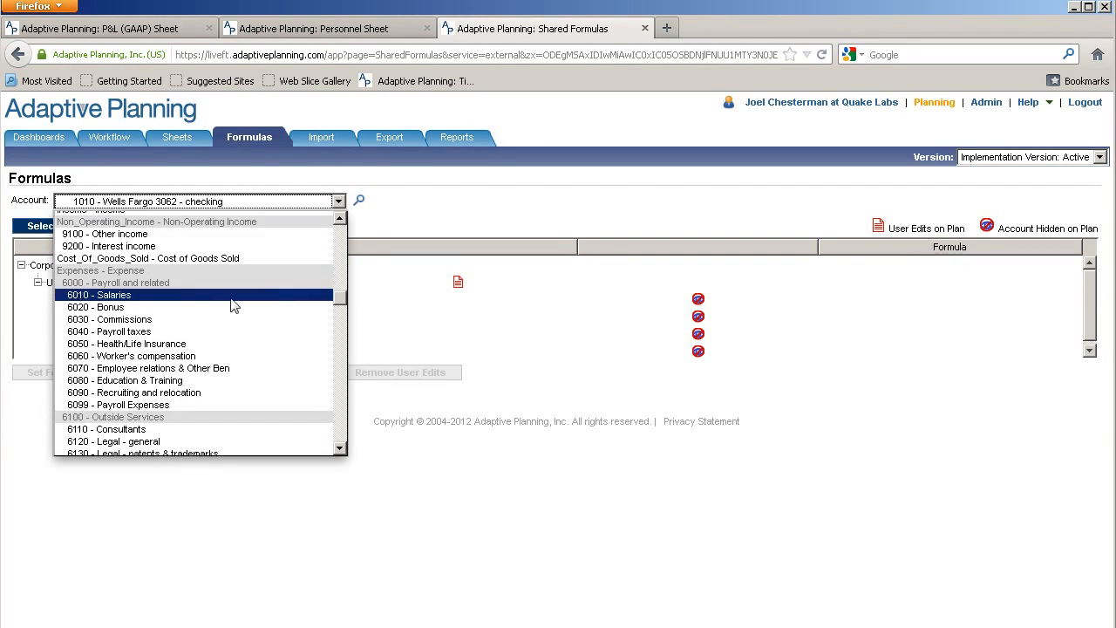
{"action": "left_click", "coordinate": [145, 304]}
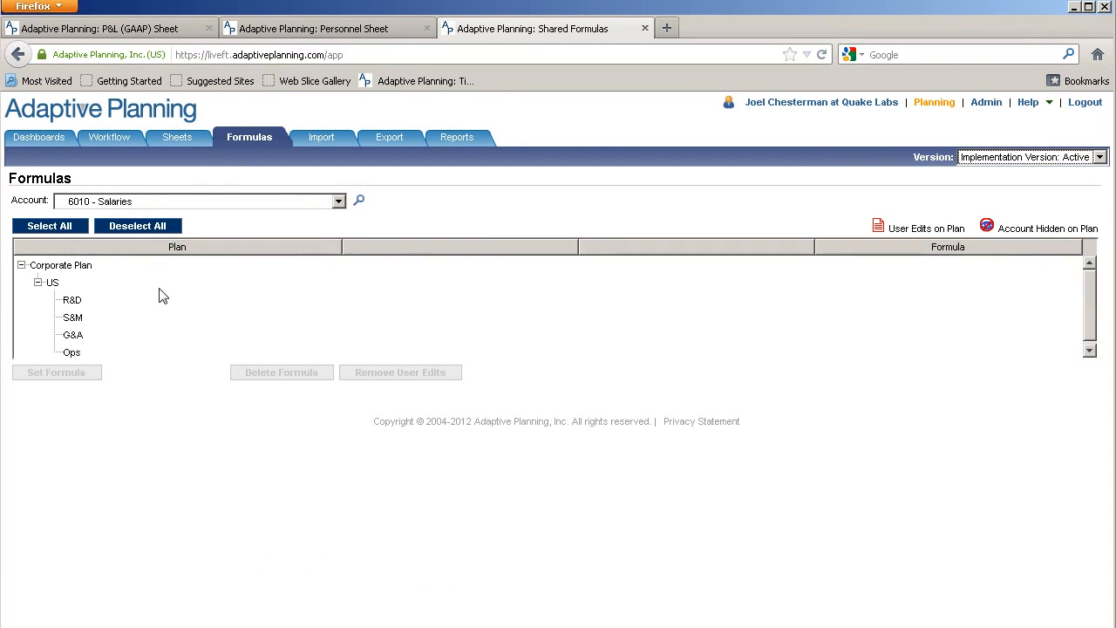
{"action": "left_click", "coordinate": [50, 227]}
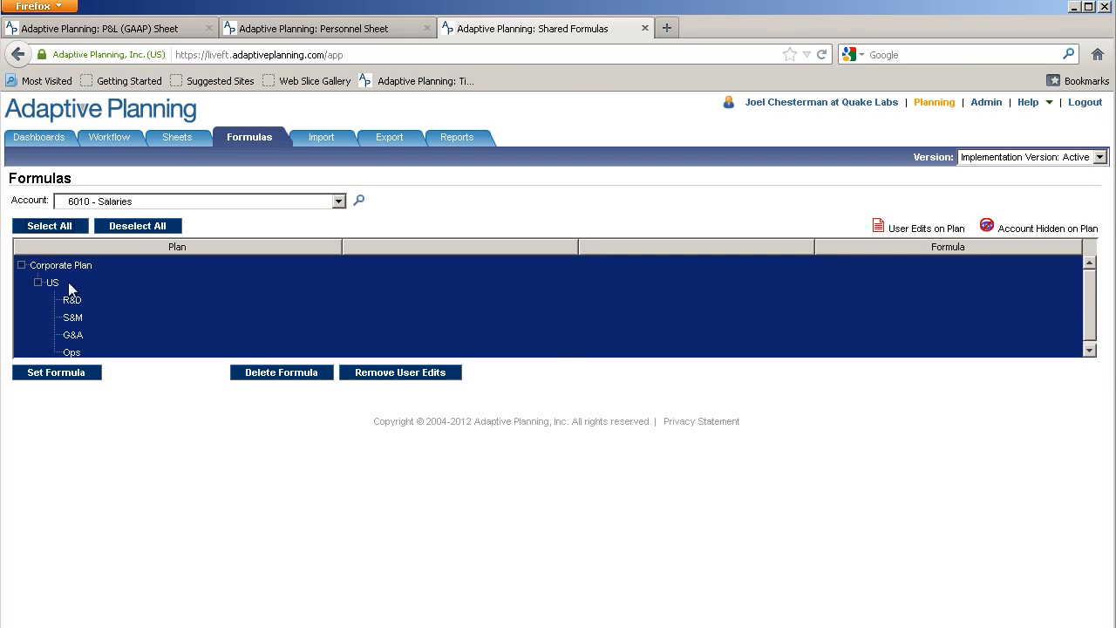
{"action": "left_click", "coordinate": [58, 373]}
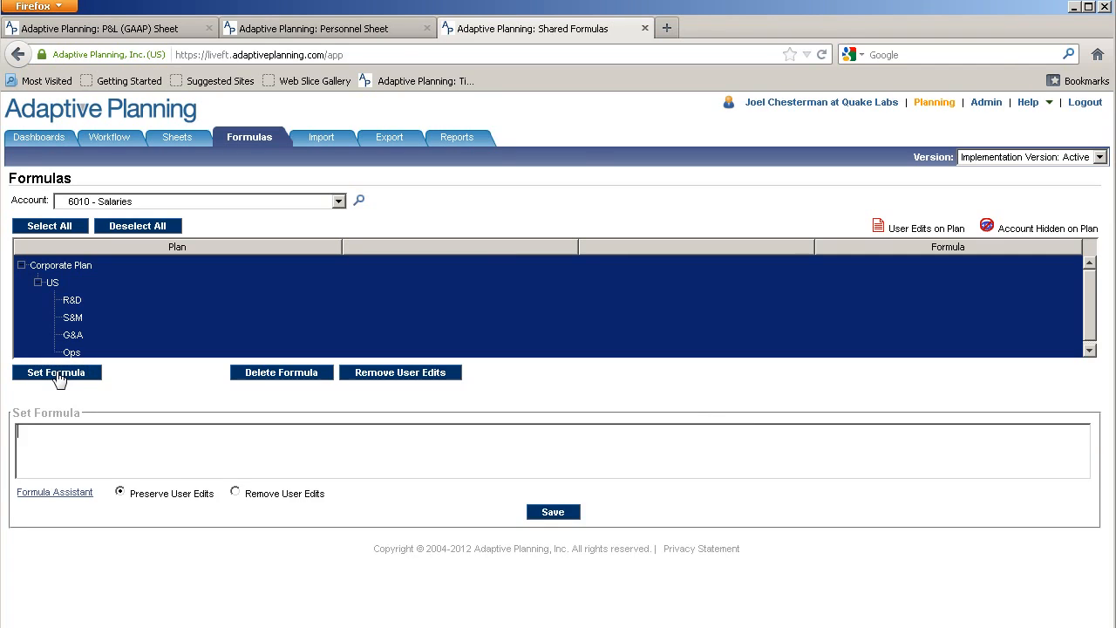
{"action": "left_click", "coordinate": [61, 494]}
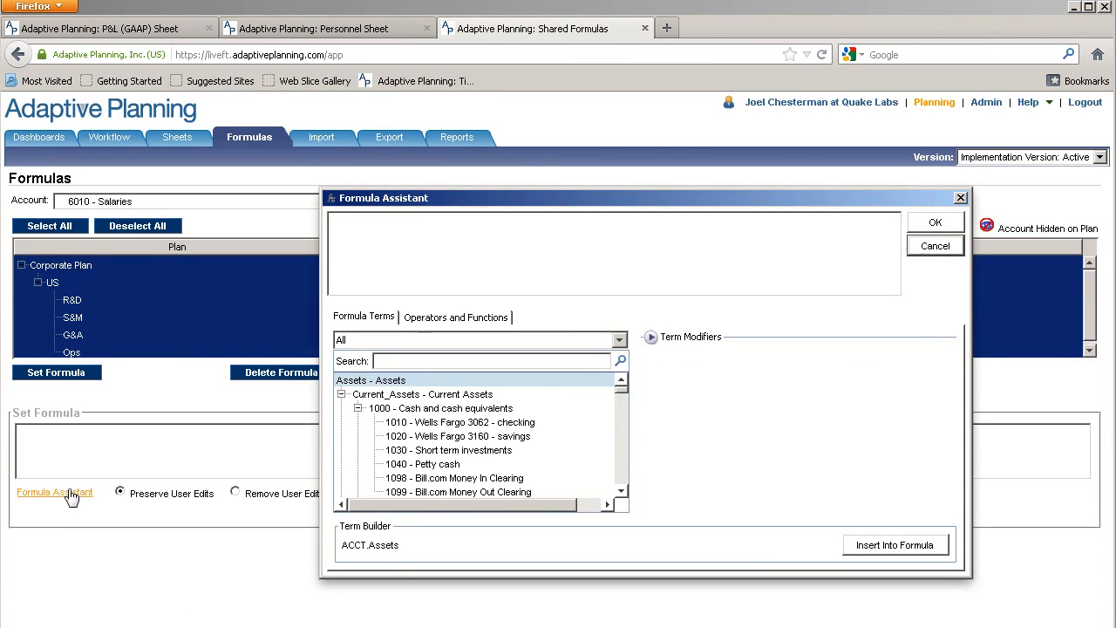
Filter the Formula Assistant to Modeled terms and browse the term list
{"action": "left_click", "coordinate": [372, 341]}
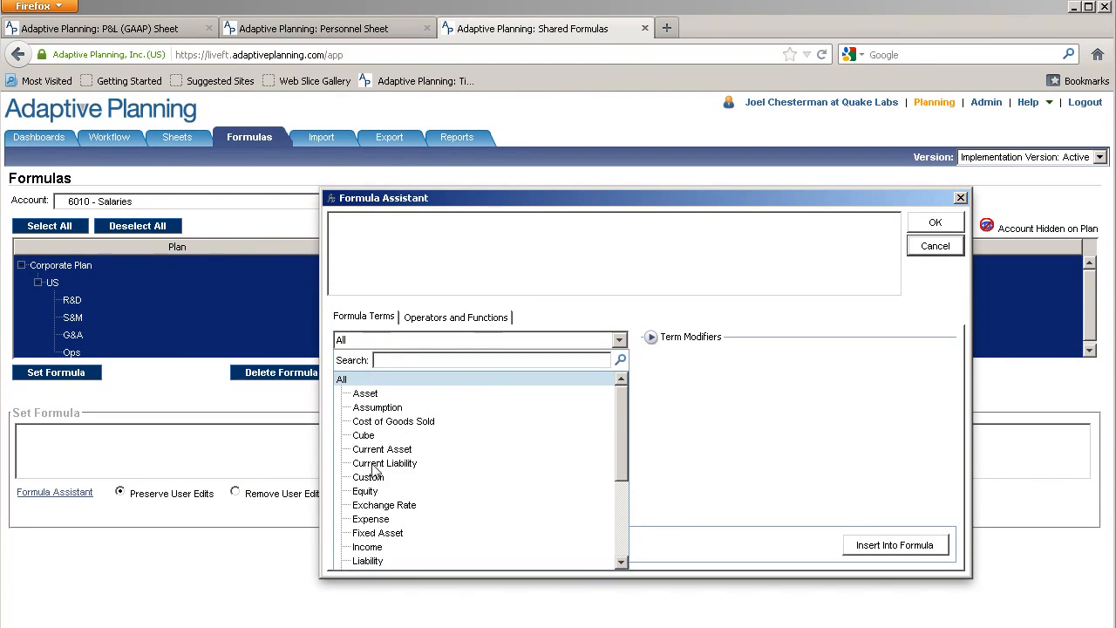
{"action": "scroll", "coordinate": [387, 529], "scroll_direction": "down", "scroll_amount": 3}
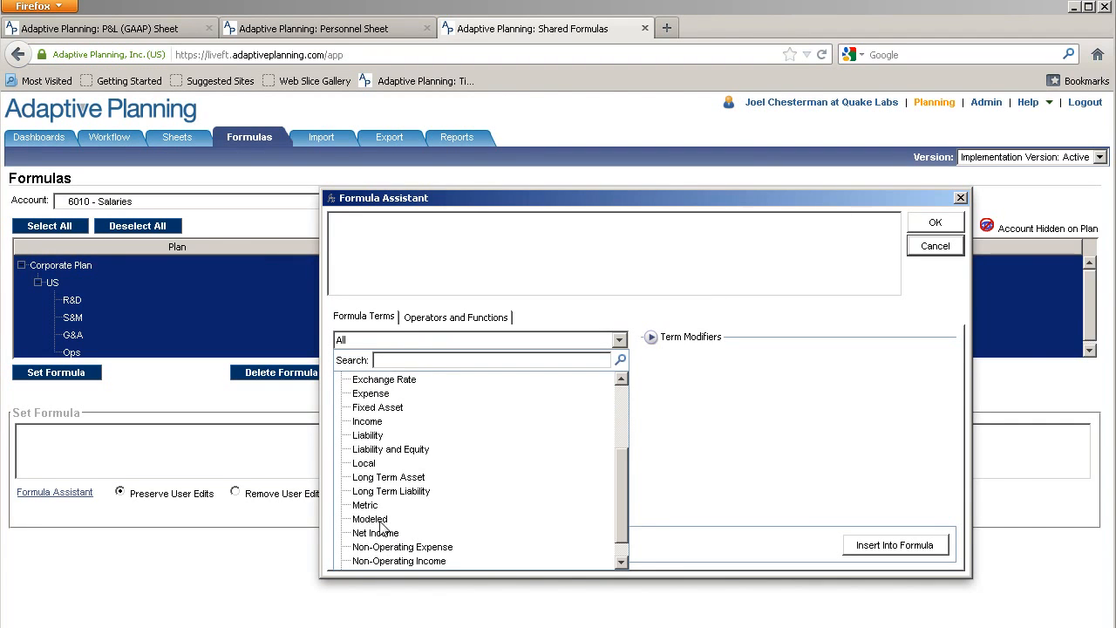
{"action": "left_click", "coordinate": [379, 522]}
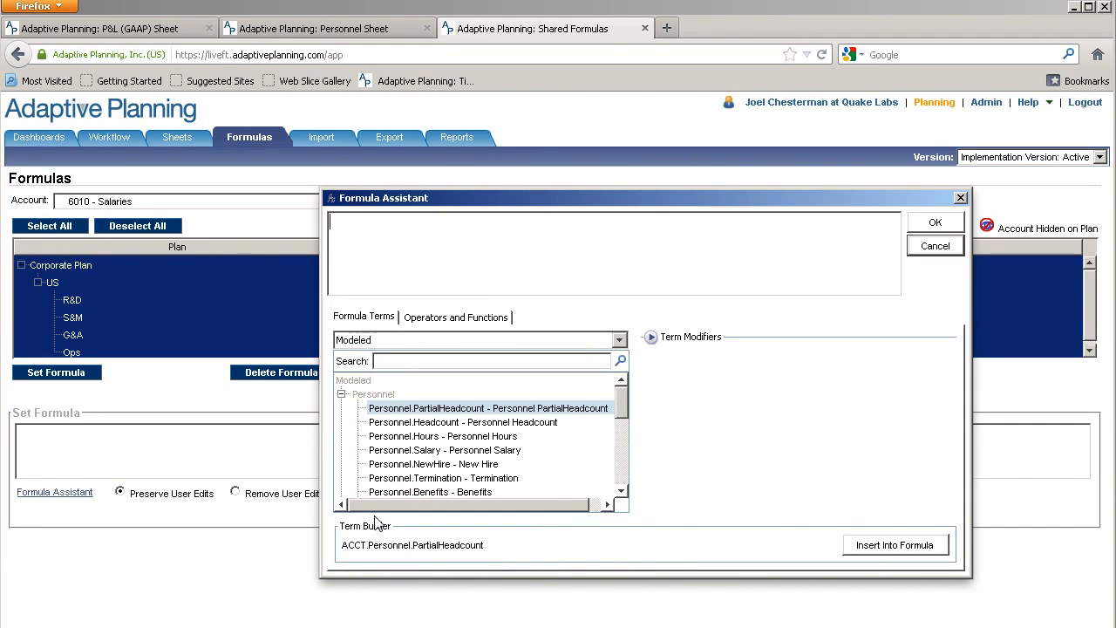
{"action": "left_click", "coordinate": [621, 491]}
{"action": "left_click", "coordinate": [621, 491]}
{"action": "left_click", "coordinate": [621, 493]}
{"action": "left_click", "coordinate": [621, 493]}
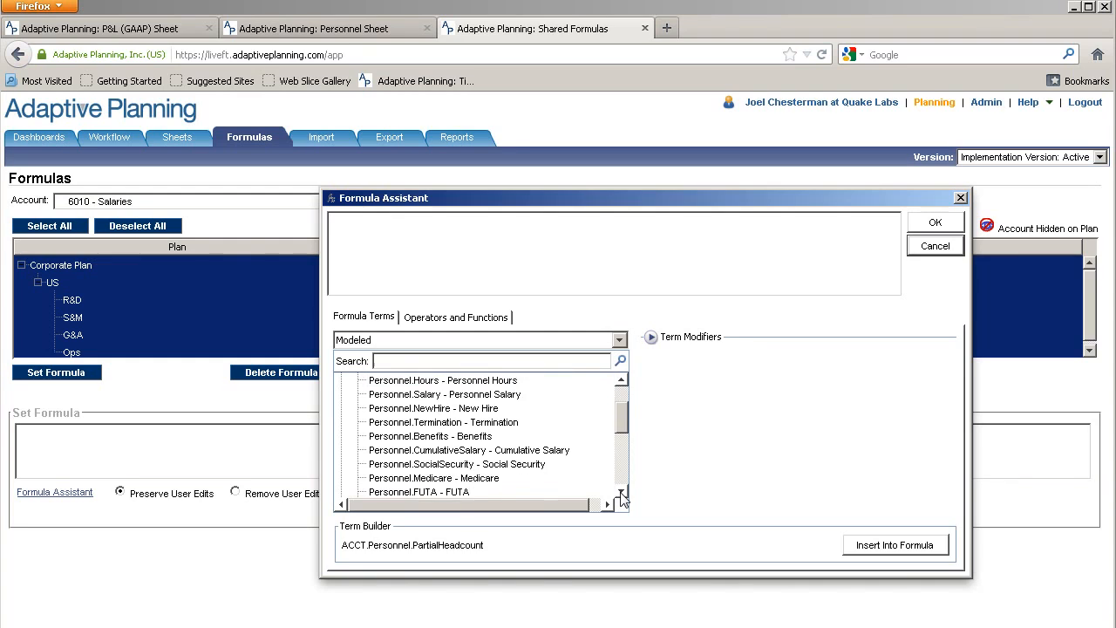
{"action": "double_click", "coordinate": [621, 493]}
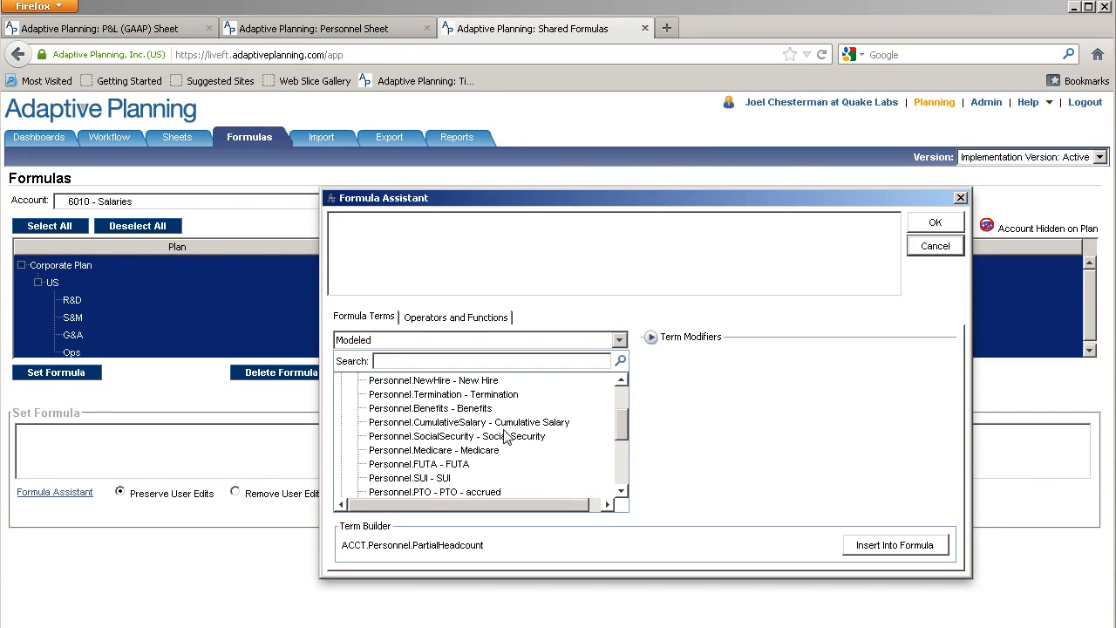
{"action": "left_click", "coordinate": [621, 492]}
{"action": "left_click", "coordinate": [621, 492]}
{"action": "left_click", "coordinate": [621, 492]}
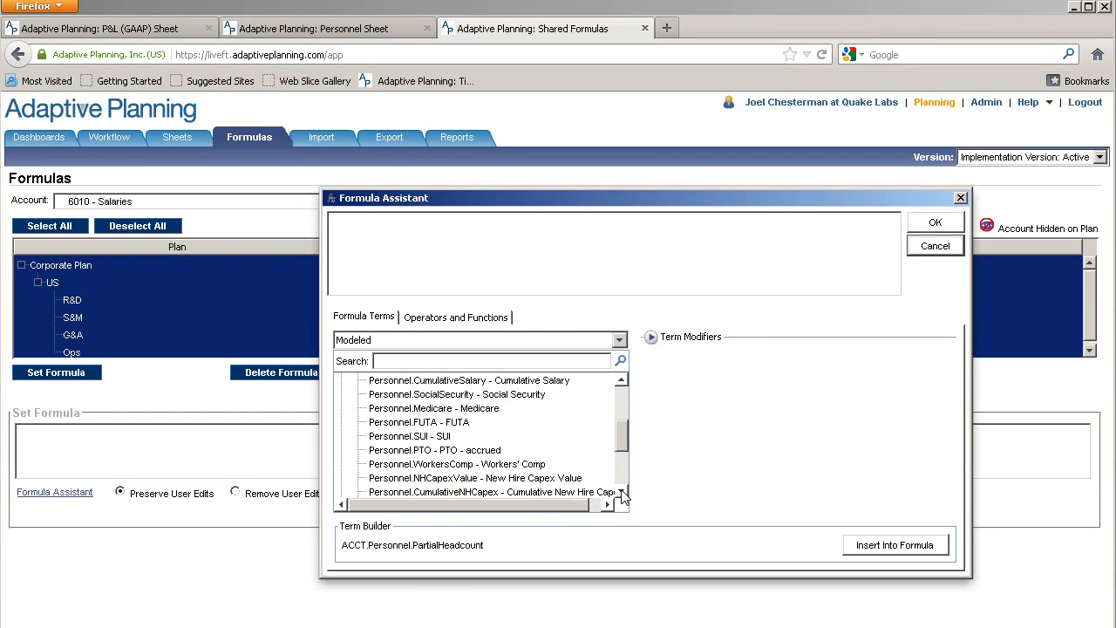
{"action": "left_click", "coordinate": [621, 491]}
{"action": "left_click", "coordinate": [621, 492]}
{"action": "left_click", "coordinate": [621, 492]}
{"action": "left_click", "coordinate": [621, 492]}
{"action": "left_click", "coordinate": [621, 492]}
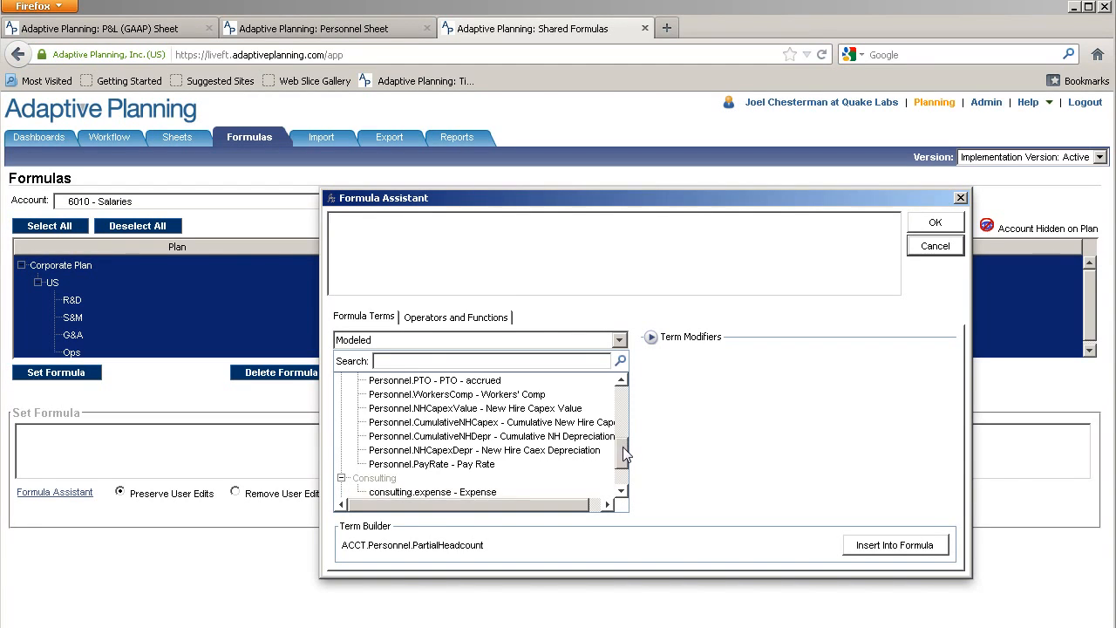
{"action": "left_click_drag", "start_coordinate": [625, 449], "coordinate": [629, 414]}
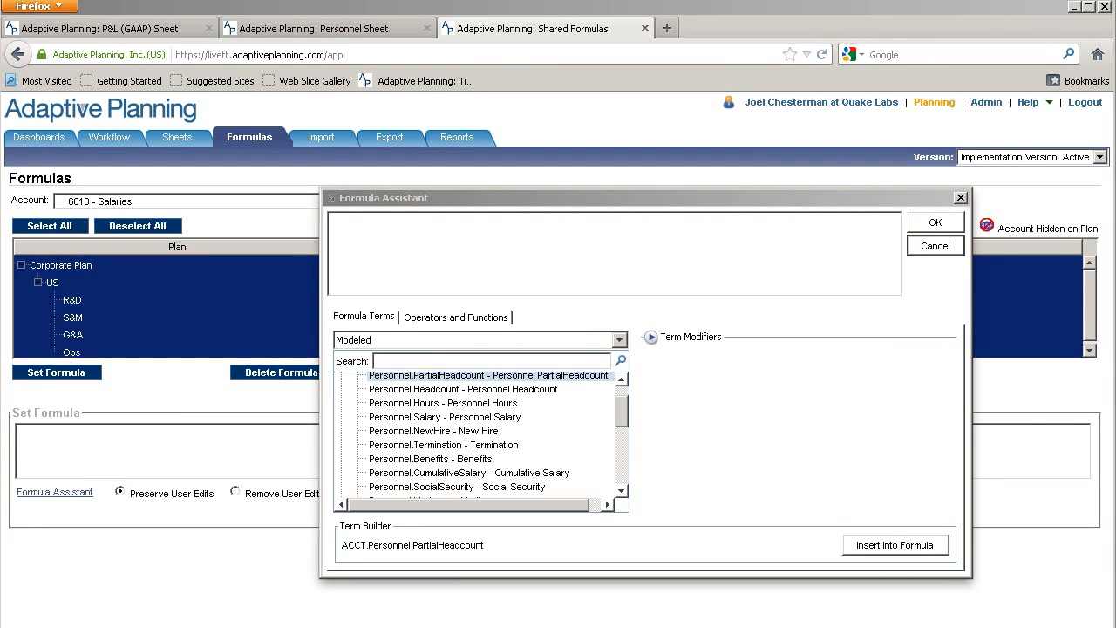
Insert Personnel.Salary as the 6010 - Salaries formula and save it for all plans
{"action": "left_click", "coordinate": [711, 199]}
{"action": "left_click", "coordinate": [484, 419]}
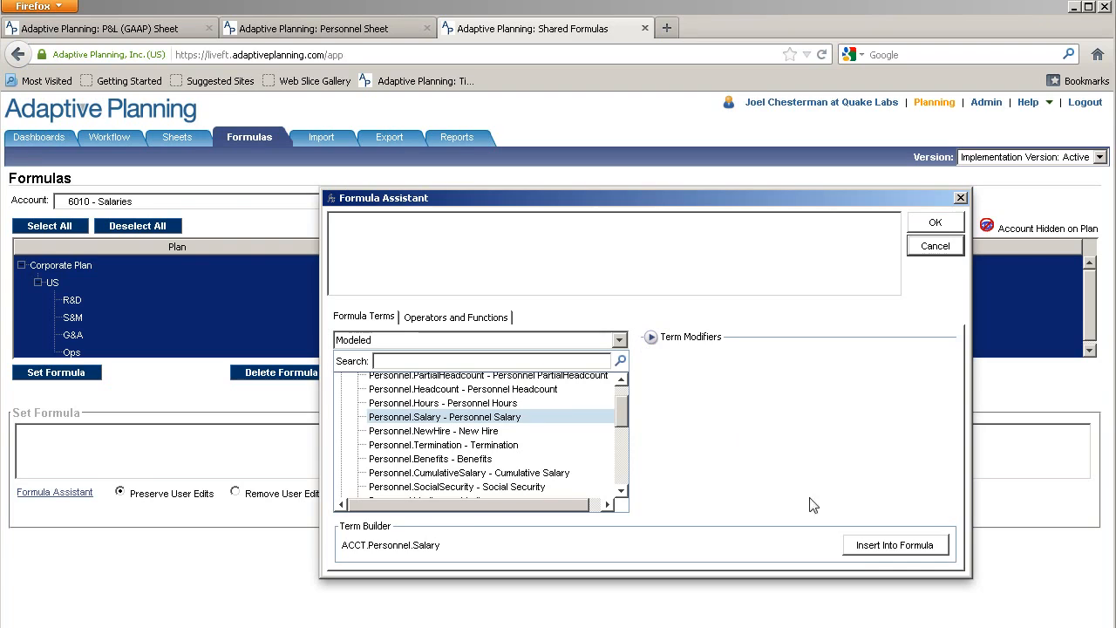
{"action": "left_click", "coordinate": [865, 548]}
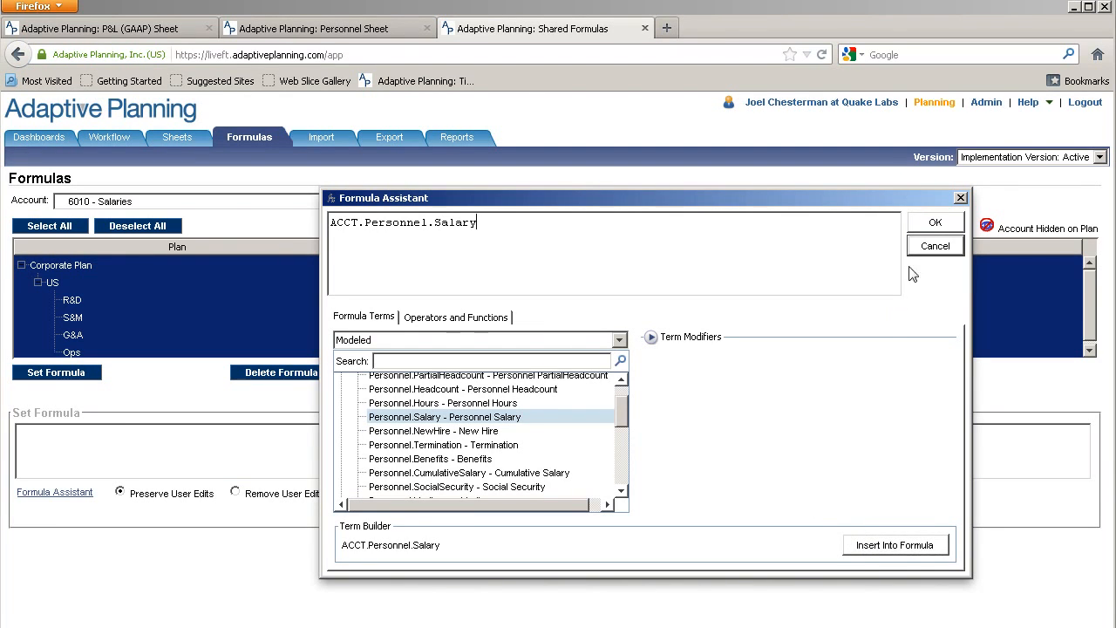
{"action": "left_click", "coordinate": [921, 225]}
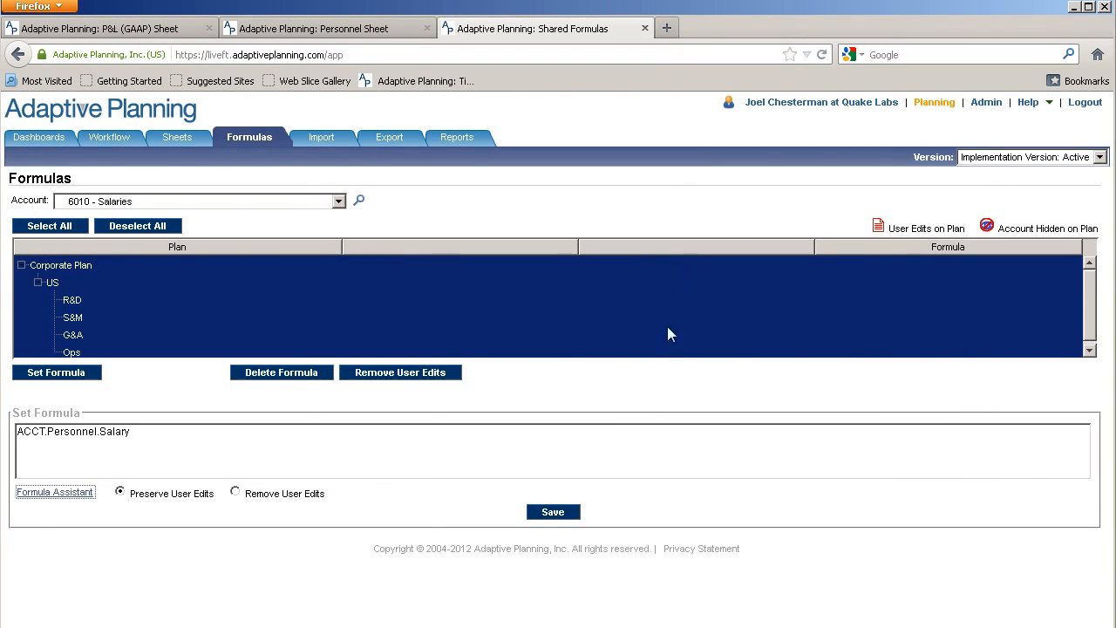
{"action": "left_click_drag", "start_coordinate": [133, 495], "coordinate": [232, 493]}
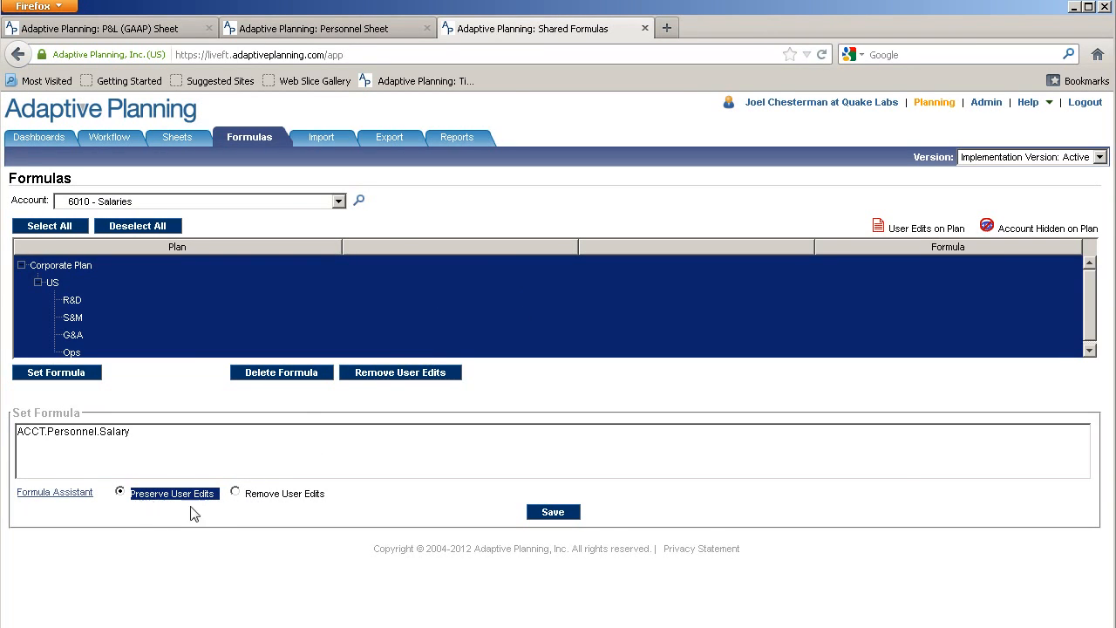
{"action": "left_click", "coordinate": [550, 514]}
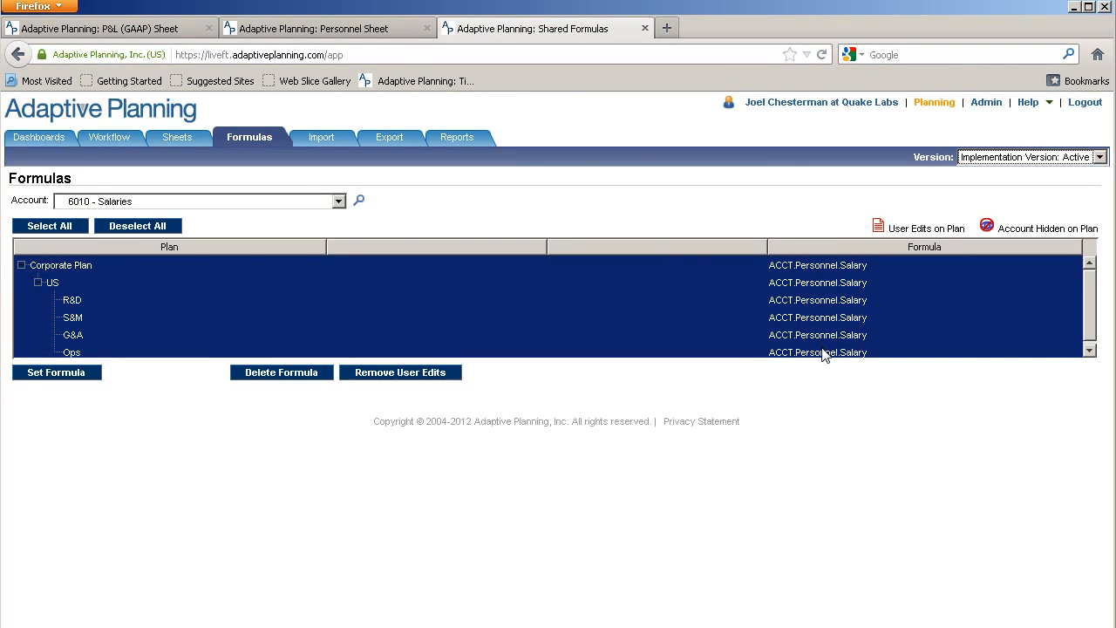
{"action": "left_click", "coordinate": [343, 33]}
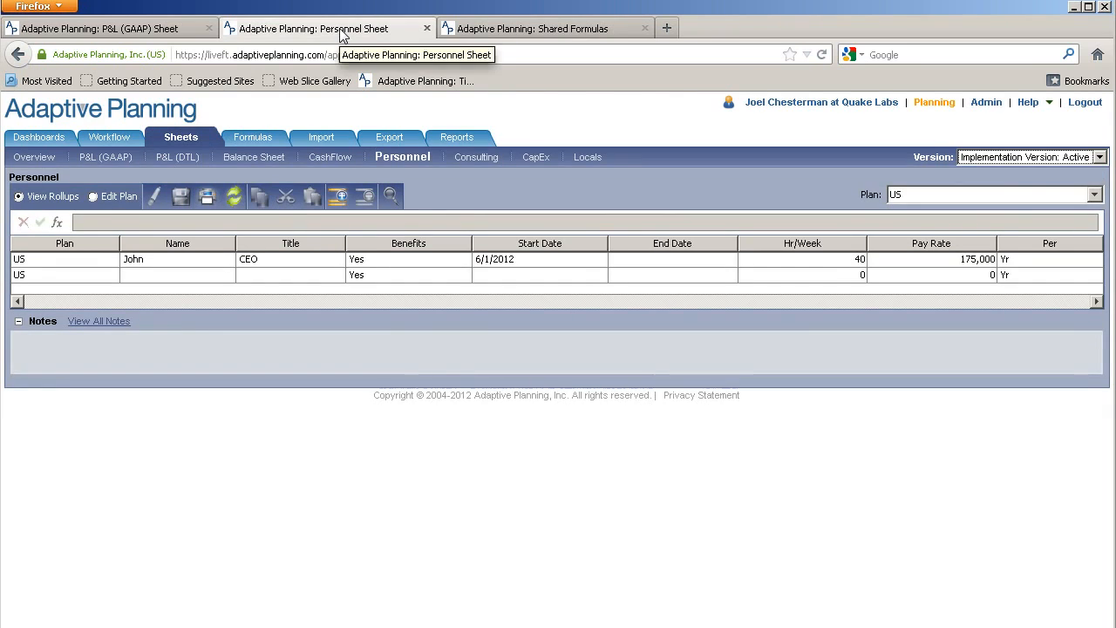
Open P&L (DTL) and verify US Aug-2012 Salaries uses =ACCT.Personnel.Salary
{"action": "left_click", "coordinate": [162, 30]}
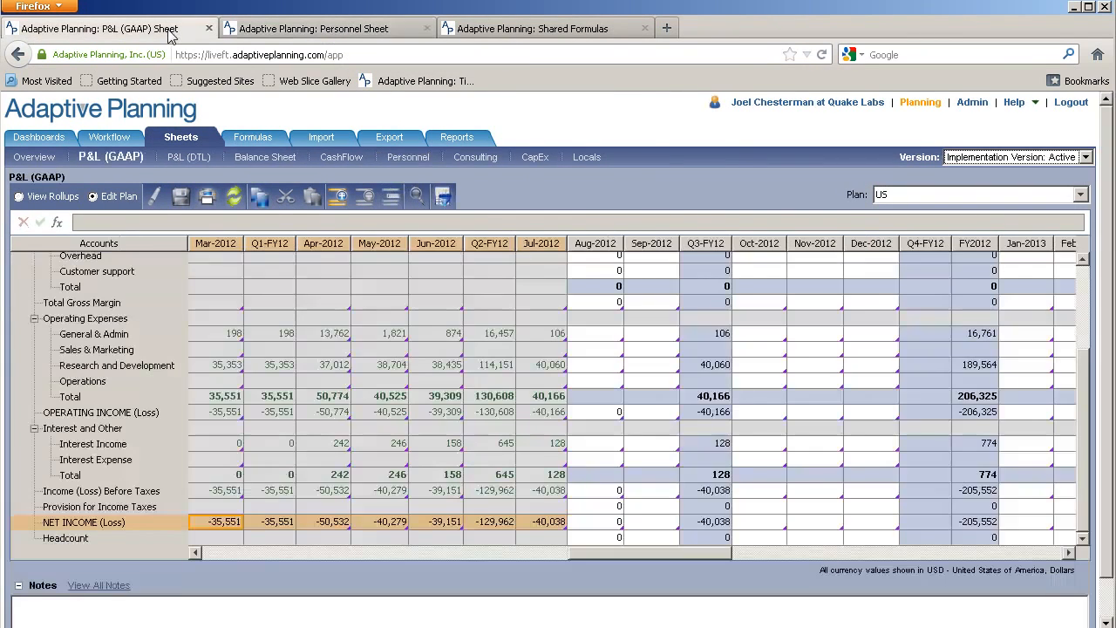
{"action": "left_click", "coordinate": [183, 159]}
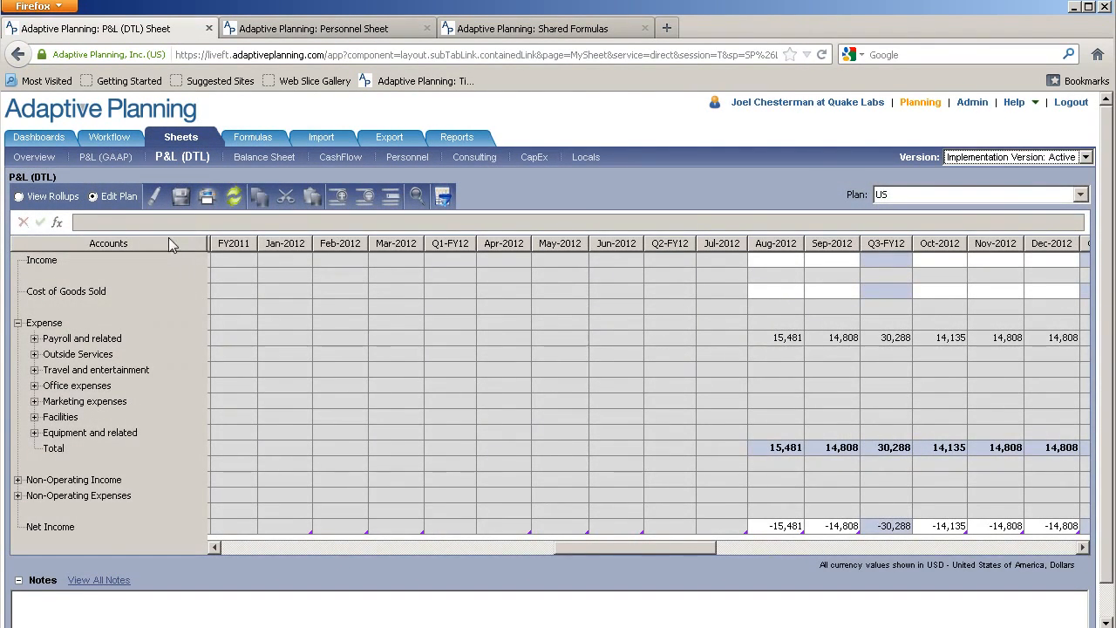
{"action": "left_click", "coordinate": [785, 340]}
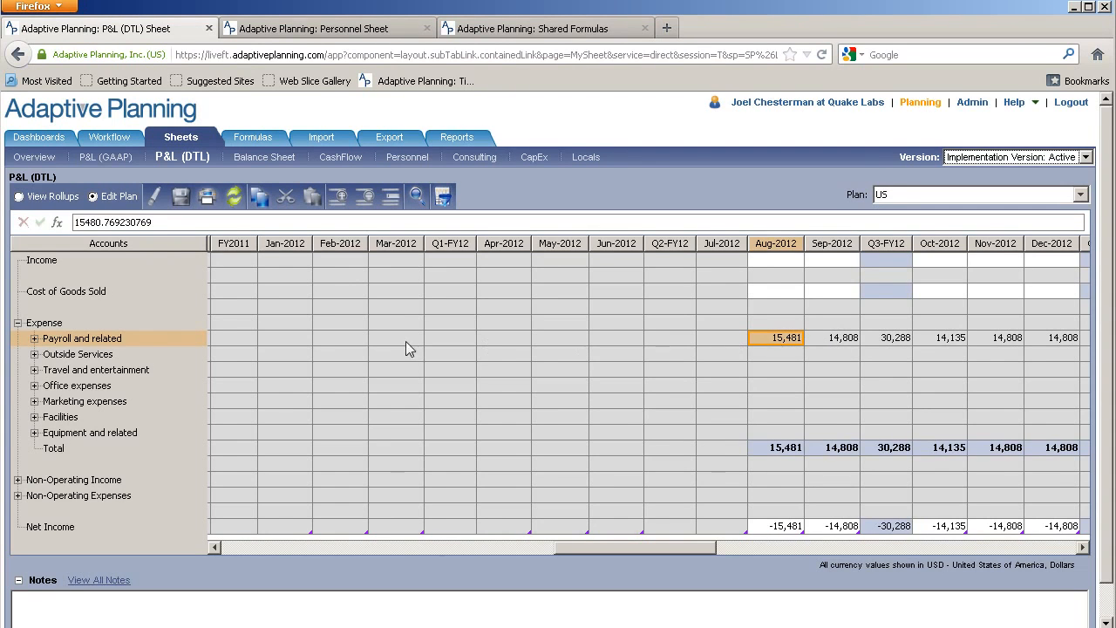
{"action": "left_click", "coordinate": [35, 338]}
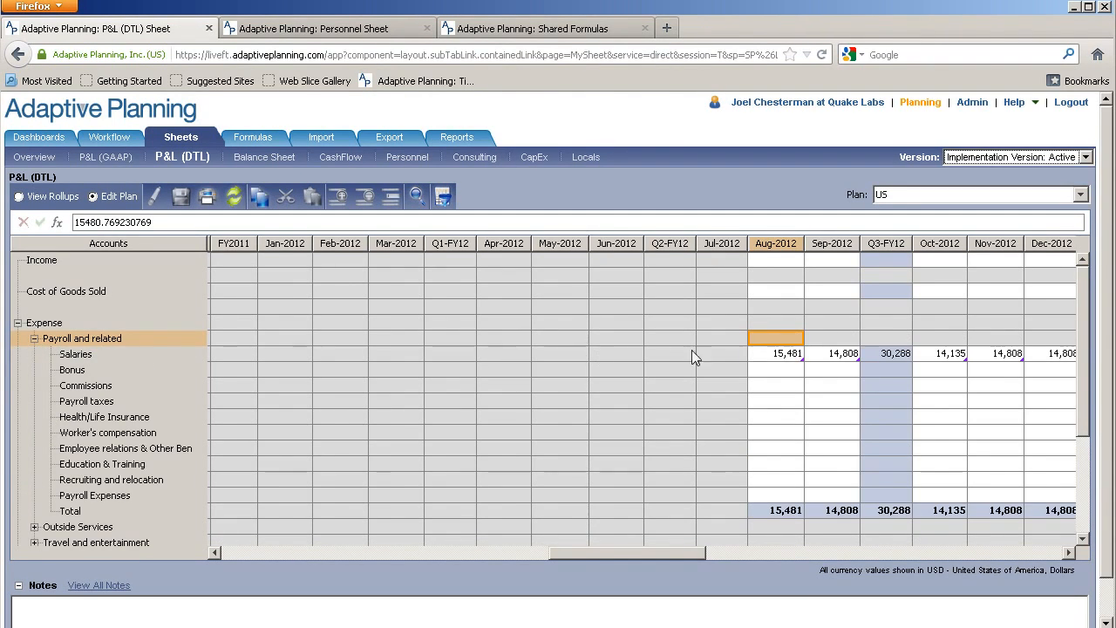
{"action": "left_click", "coordinate": [785, 353]}
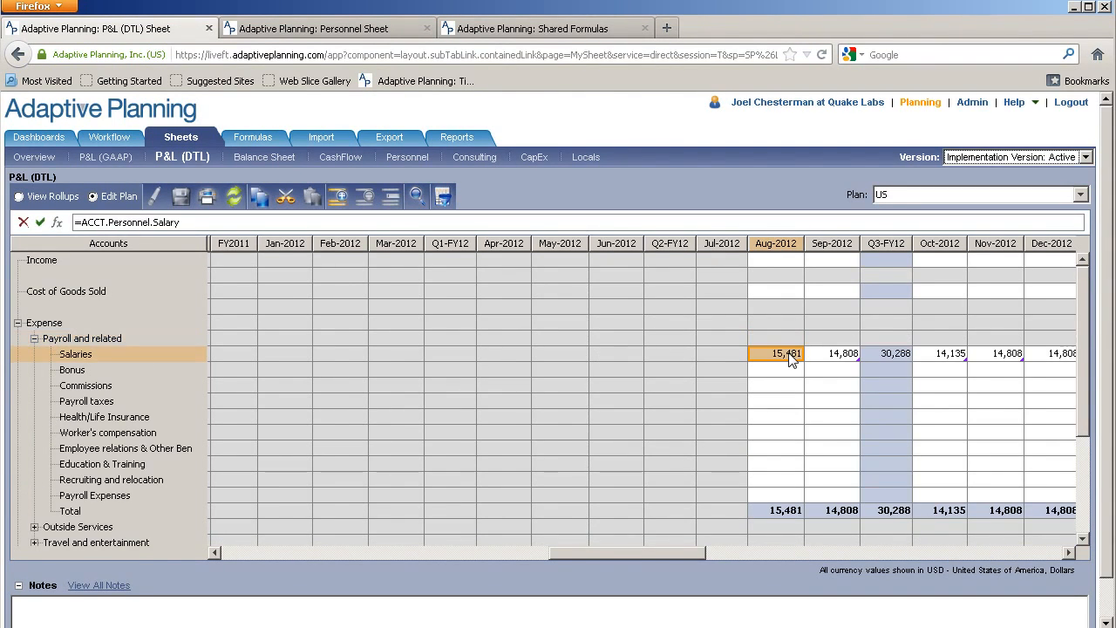
Switch to the S&M plan, check its Aug-2012 Salaries formula, and return to Personnel
{"action": "left_click", "coordinate": [912, 195]}
{"action": "left_click", "coordinate": [918, 276]}
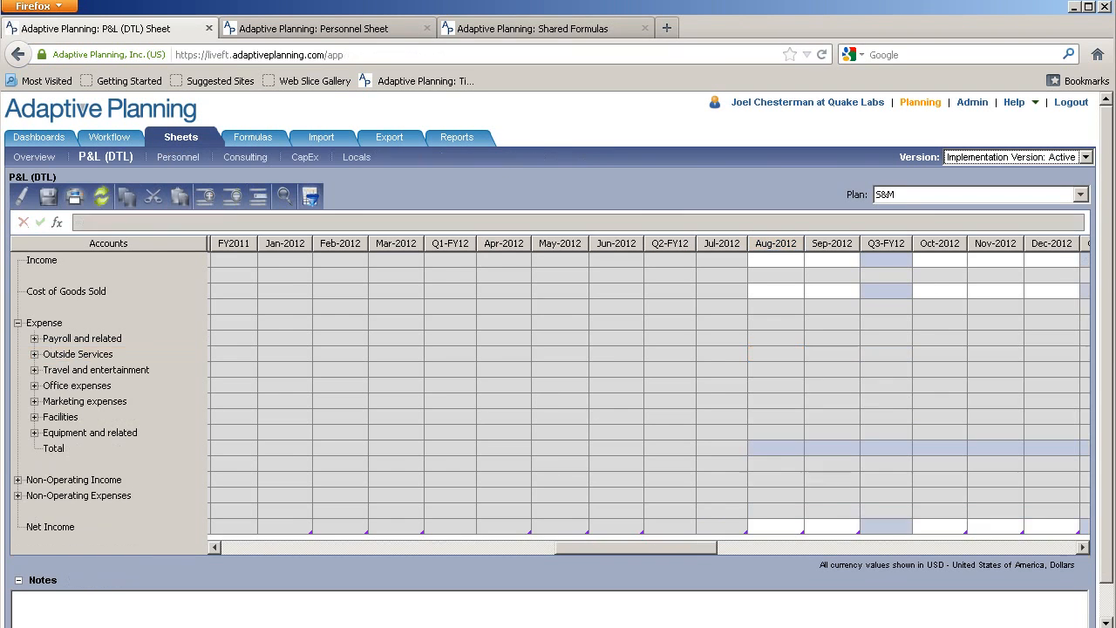
{"action": "left_click", "coordinate": [34, 339]}
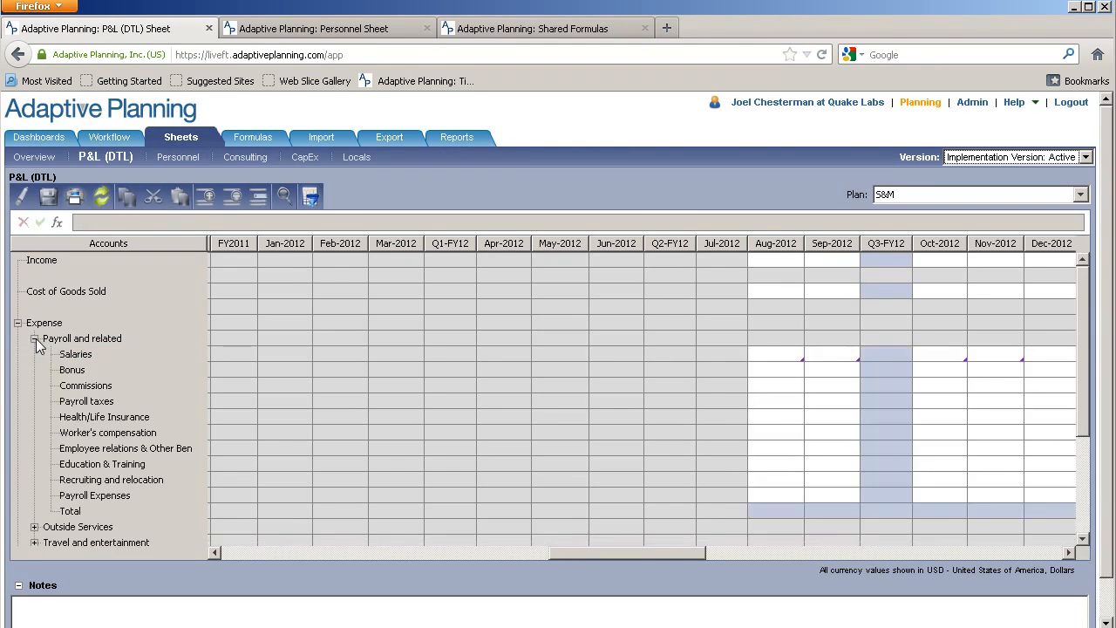
{"action": "left_click", "coordinate": [771, 356]}
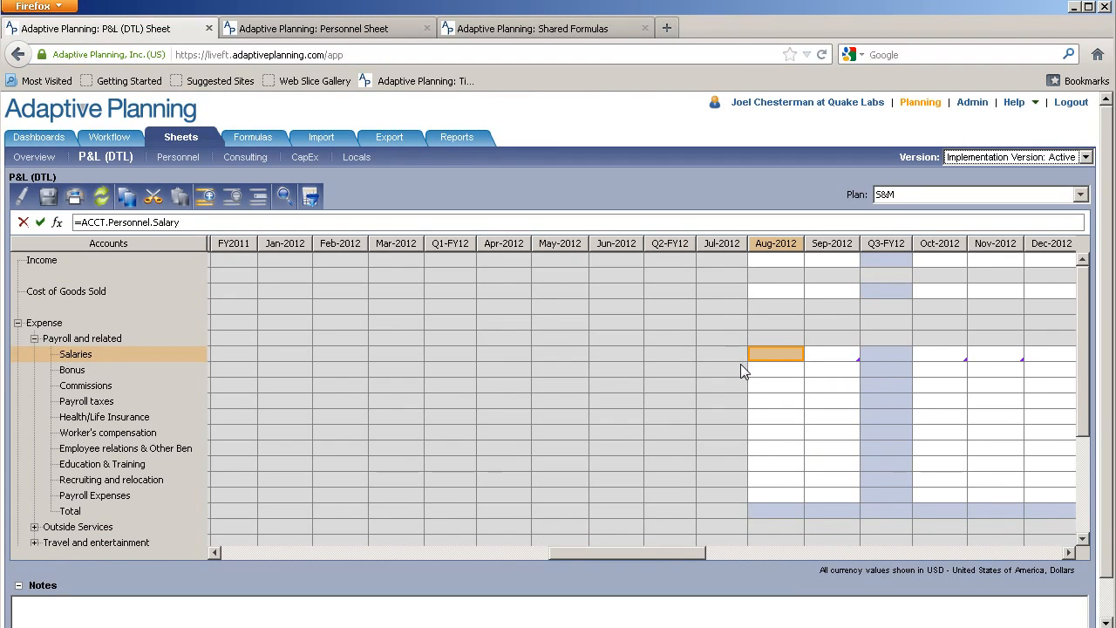
{"action": "left_click", "coordinate": [365, 31]}
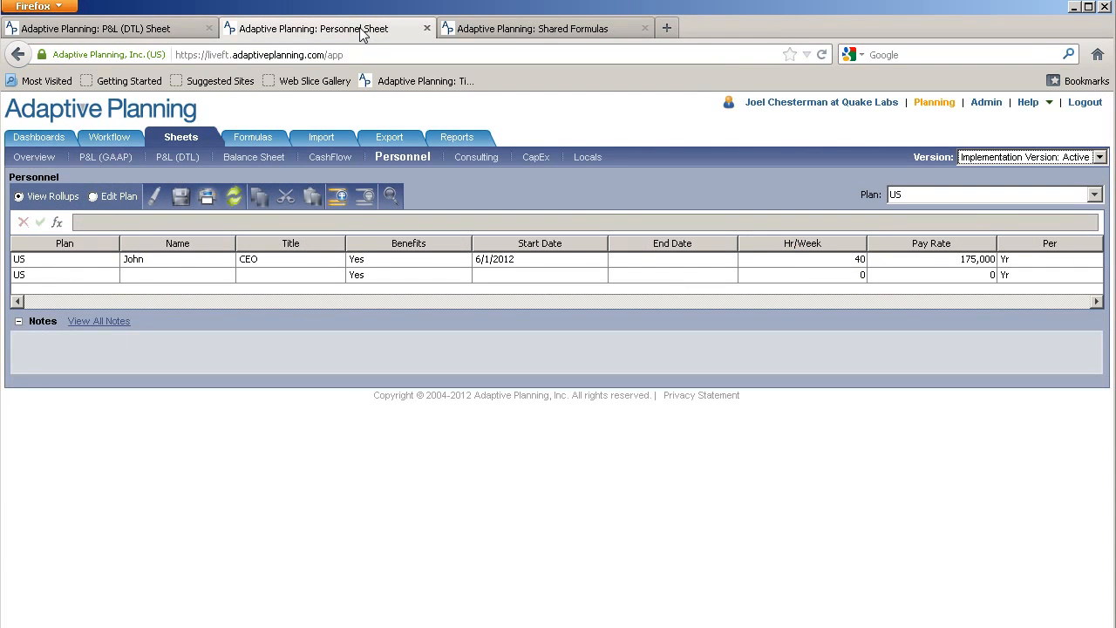
Reassign the CEO employee row's plan from the US plan to G&A and save
{"action": "left_click", "coordinate": [88, 259]}
{"action": "left_click", "coordinate": [102, 260]}
{"action": "left_click", "coordinate": [111, 259]}
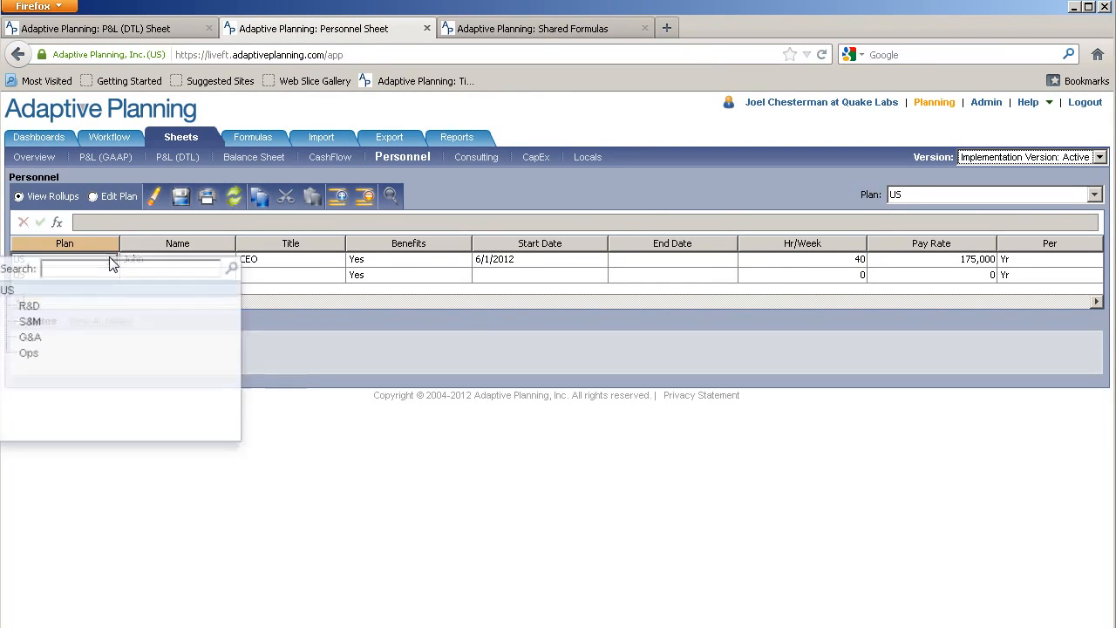
{"action": "left_click", "coordinate": [45, 339]}
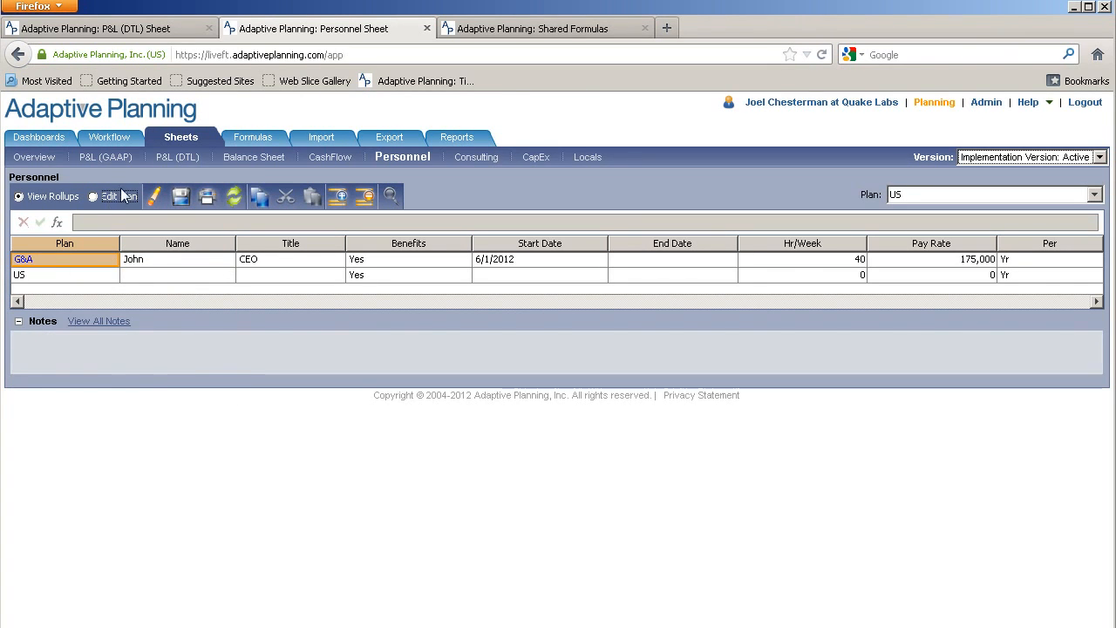
{"action": "left_click", "coordinate": [181, 198]}
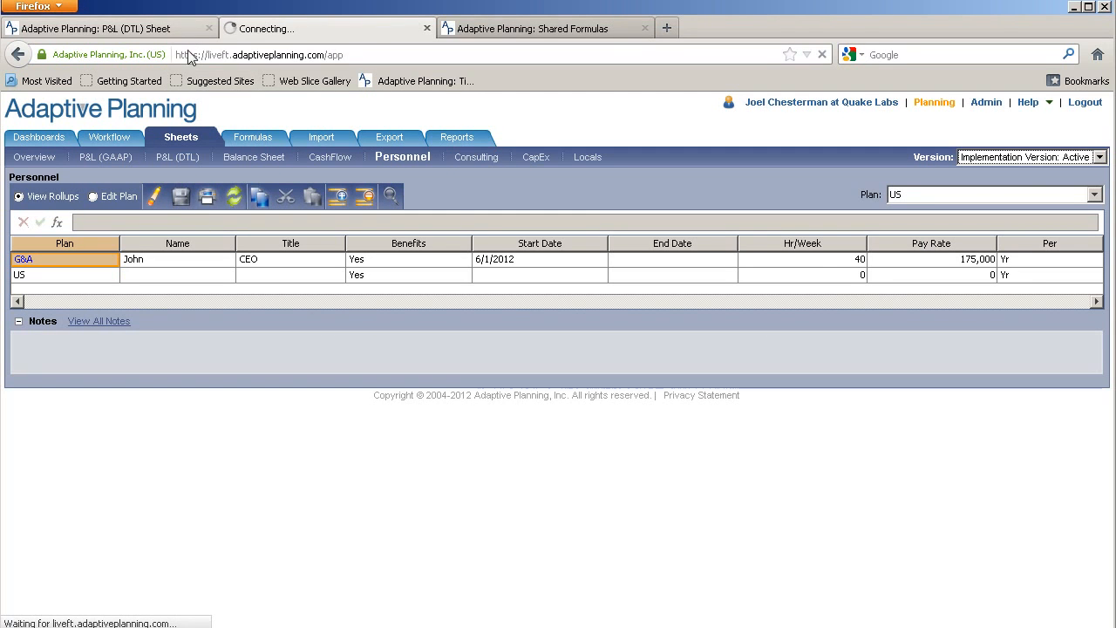
Show the P&L (DTL) sheet for the G&A plan, where Payroll and related is 15,481 for Aug-2012
{"action": "left_click", "coordinate": [168, 33]}
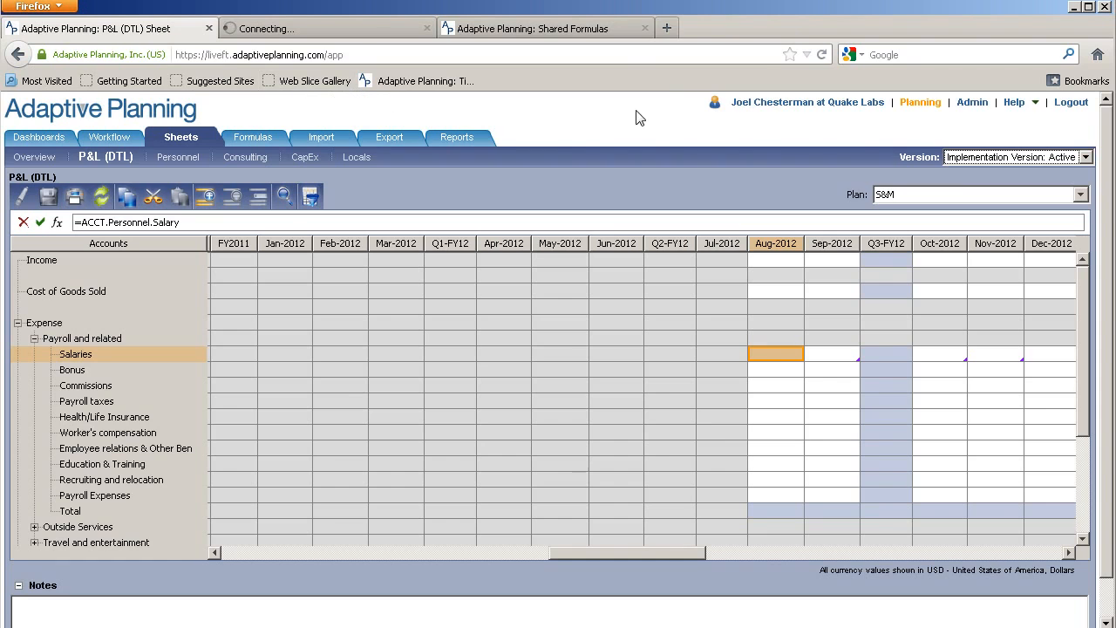
{"action": "left_click", "coordinate": [929, 200]}
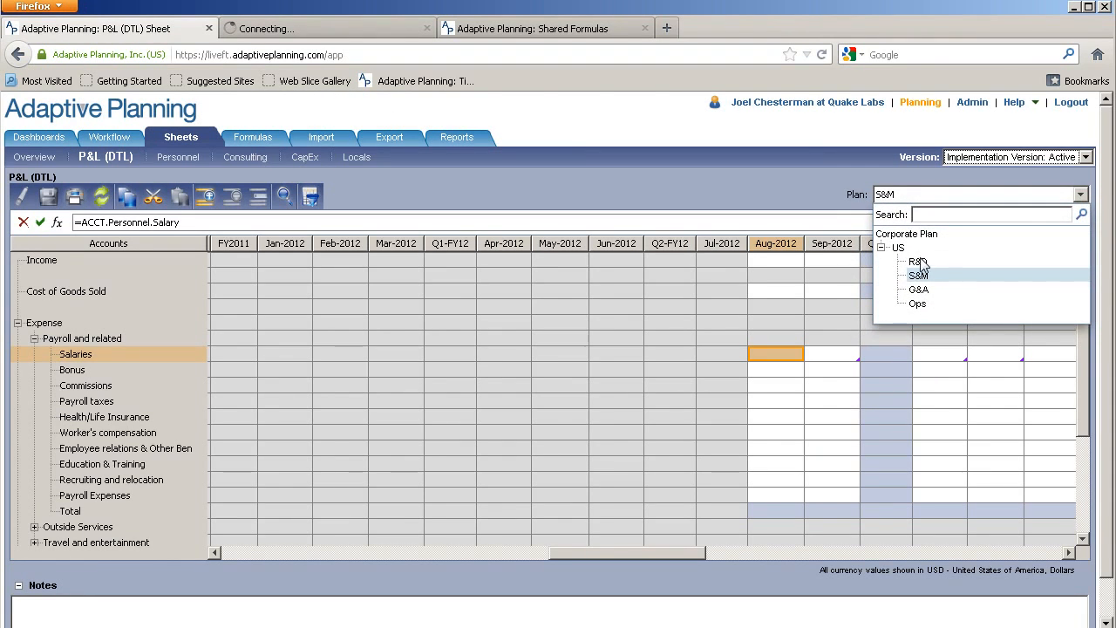
{"action": "left_click", "coordinate": [923, 295]}
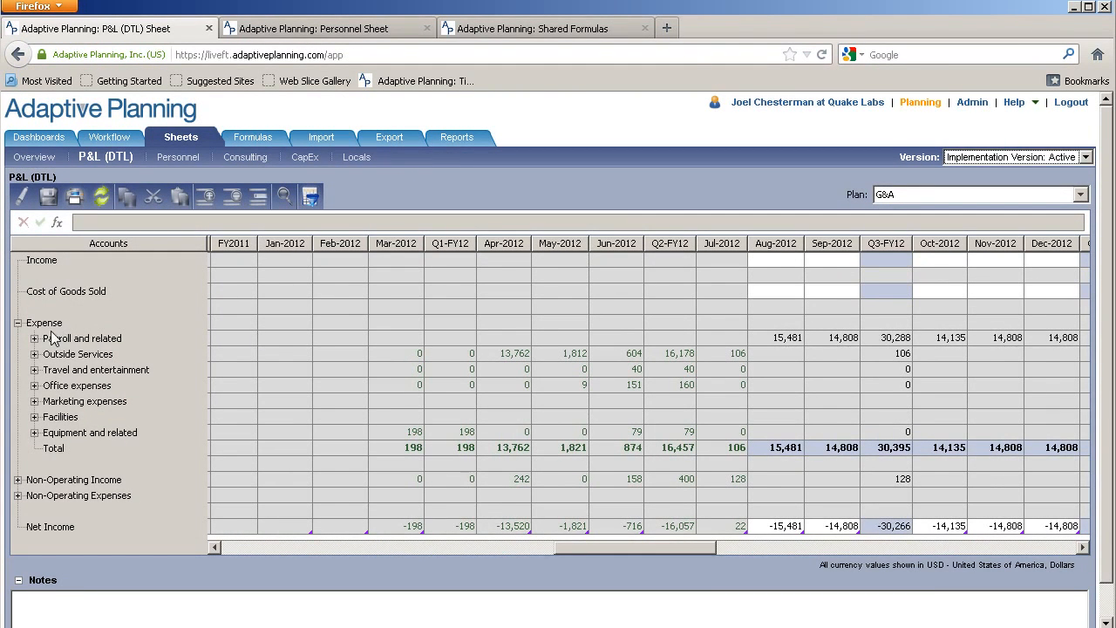
Explore the G&A Aug-2012 Salaries cell (15,481), drill into Personnel Salary, then close the explorer
{"action": "left_click", "coordinate": [34, 338]}
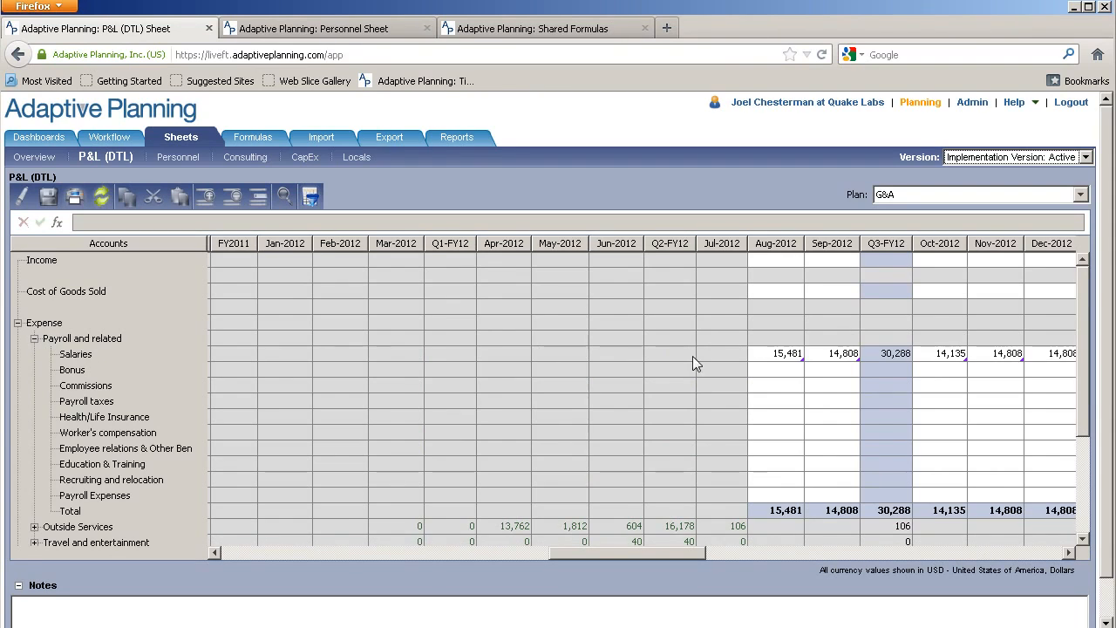
{"action": "left_click", "coordinate": [776, 353]}
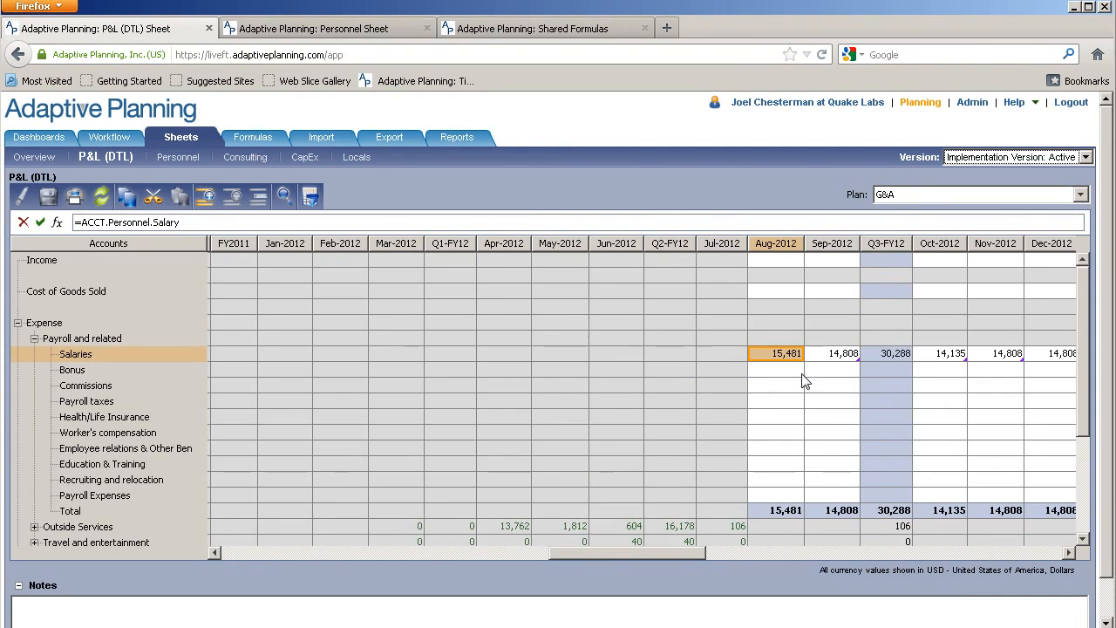
{"action": "right_click", "coordinate": [782, 357]}
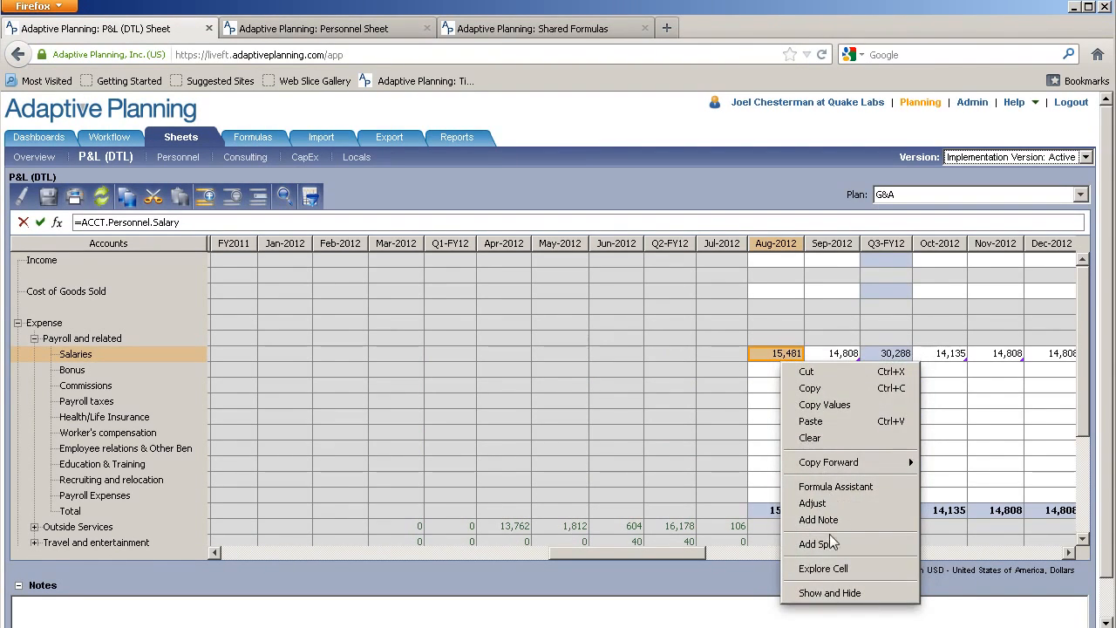
{"action": "left_click", "coordinate": [835, 565]}
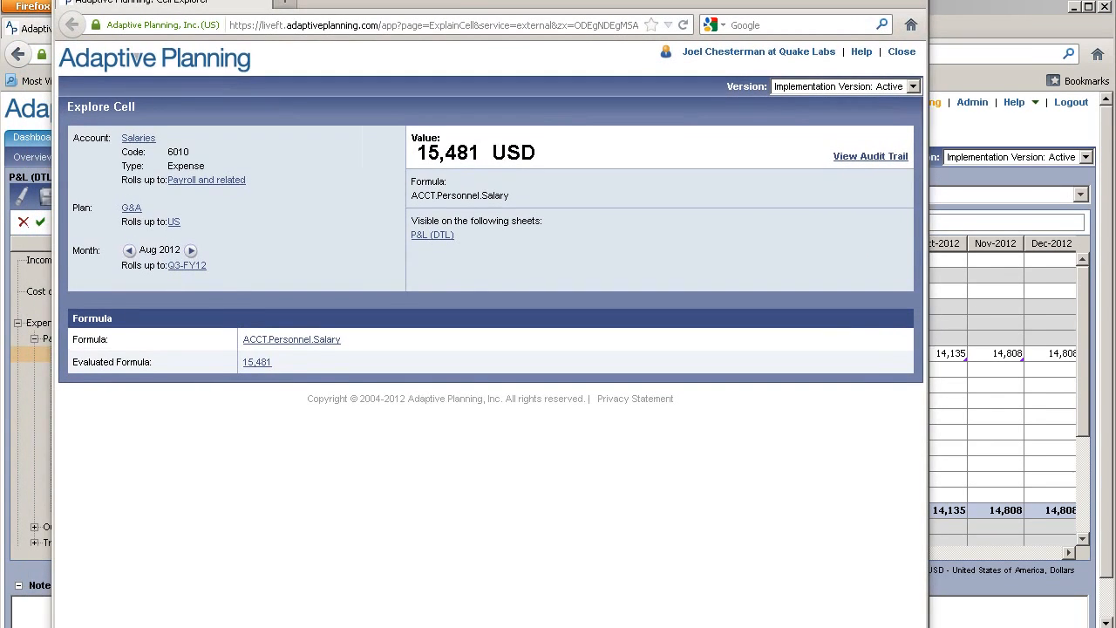
{"action": "left_click", "coordinate": [256, 363]}
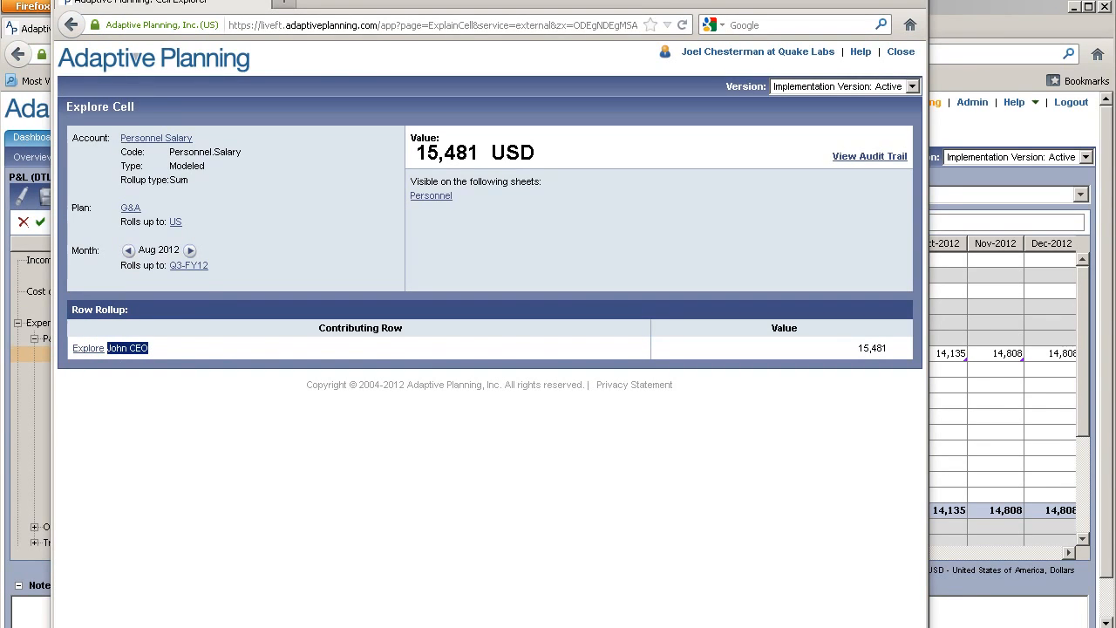
{"action": "key", "text": "ctrl+w"}
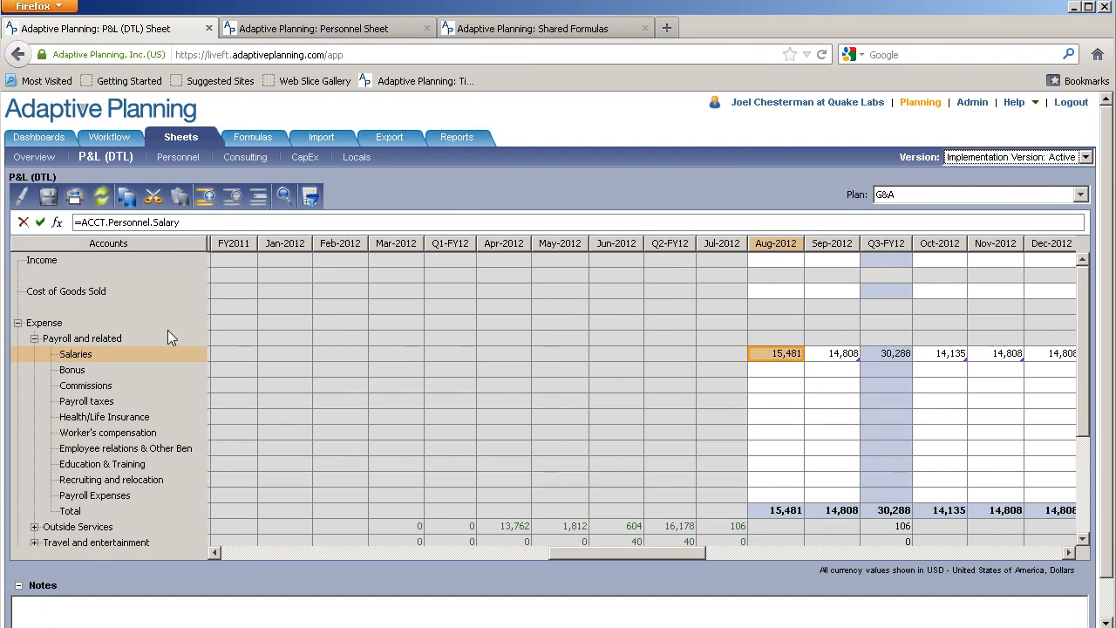
{"action": "right_click", "coordinate": [68, 354]}
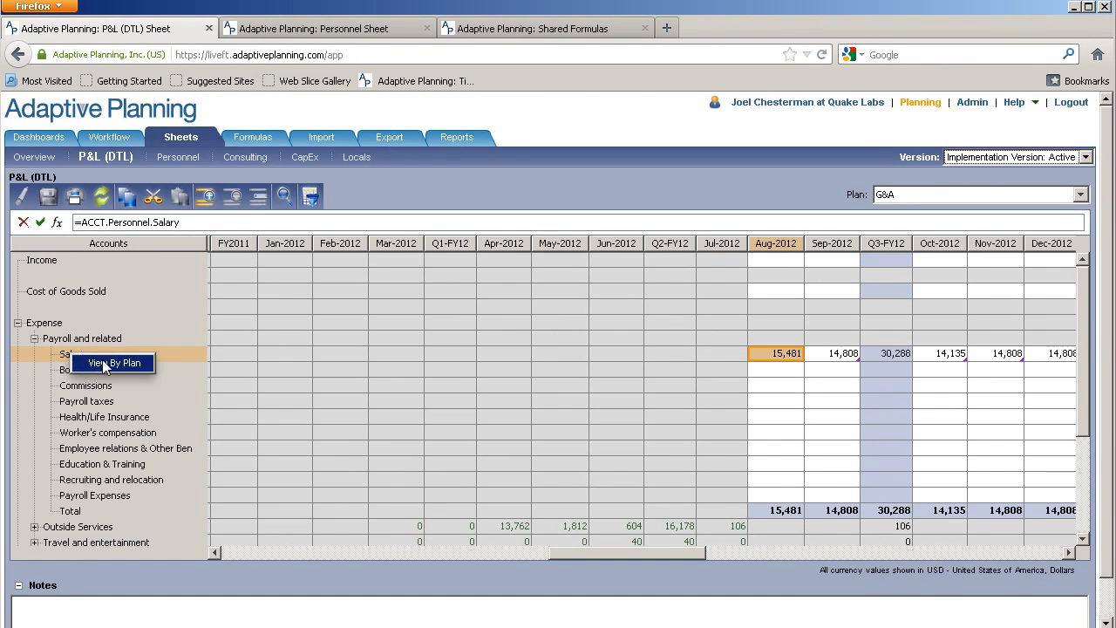
{"action": "left_click", "coordinate": [102, 359]}
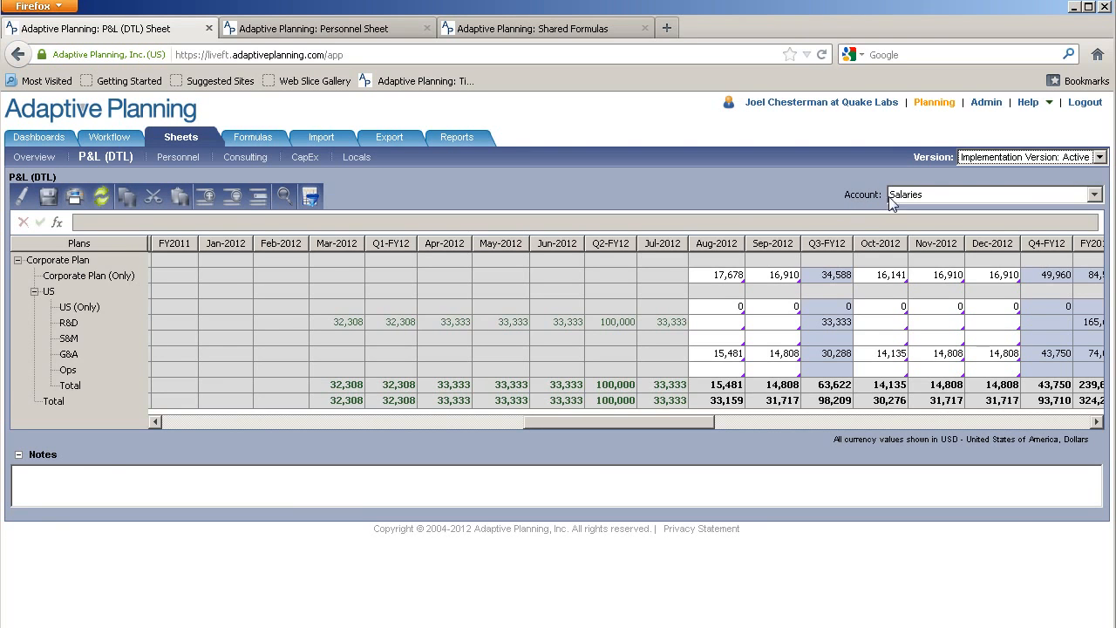
{"action": "left_click", "coordinate": [911, 200]}
{"action": "left_click", "coordinate": [856, 199]}
{"action": "left_click_drag", "start_coordinate": [68, 322], "coordinate": [70, 371]}
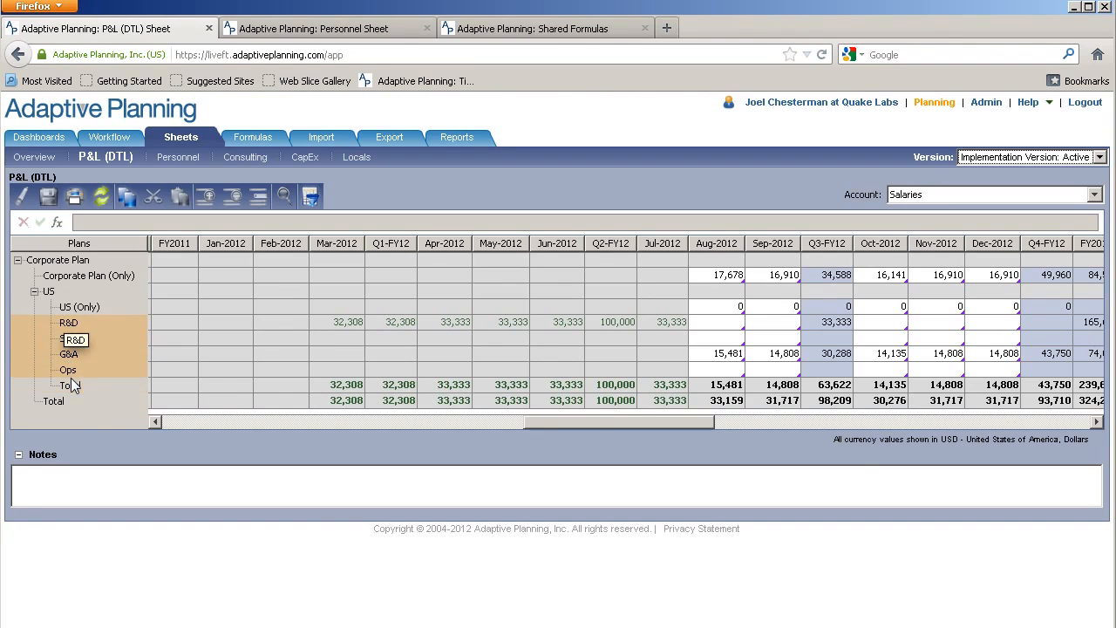
{"action": "left_click_drag", "start_coordinate": [353, 323], "coordinate": [675, 322]}
{"action": "left_click", "coordinate": [713, 322]}
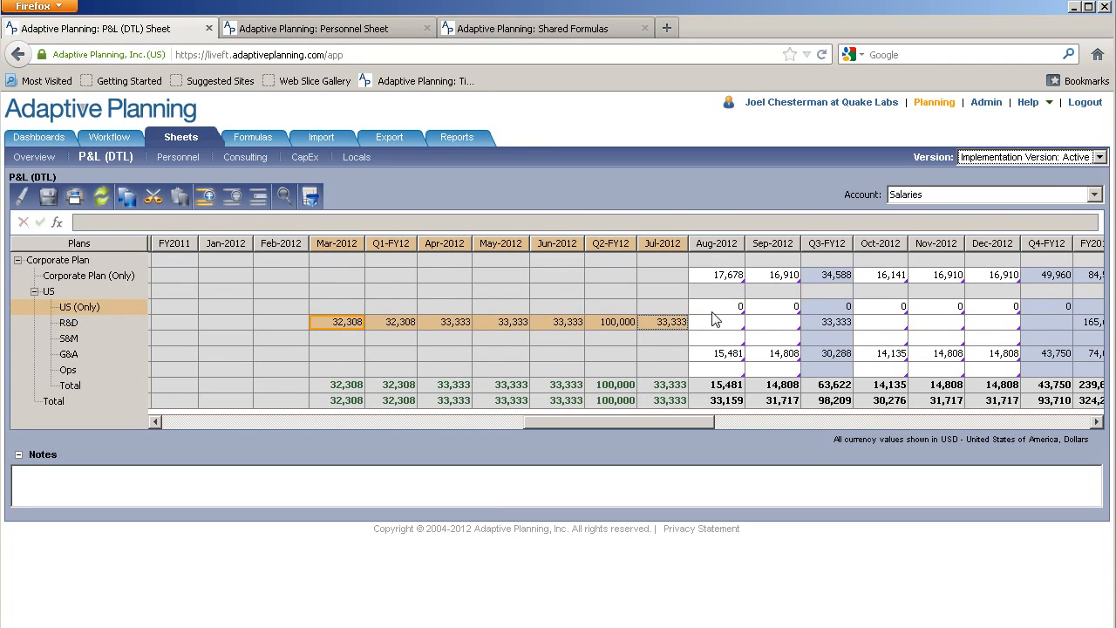
{"action": "left_click", "coordinate": [732, 334]}
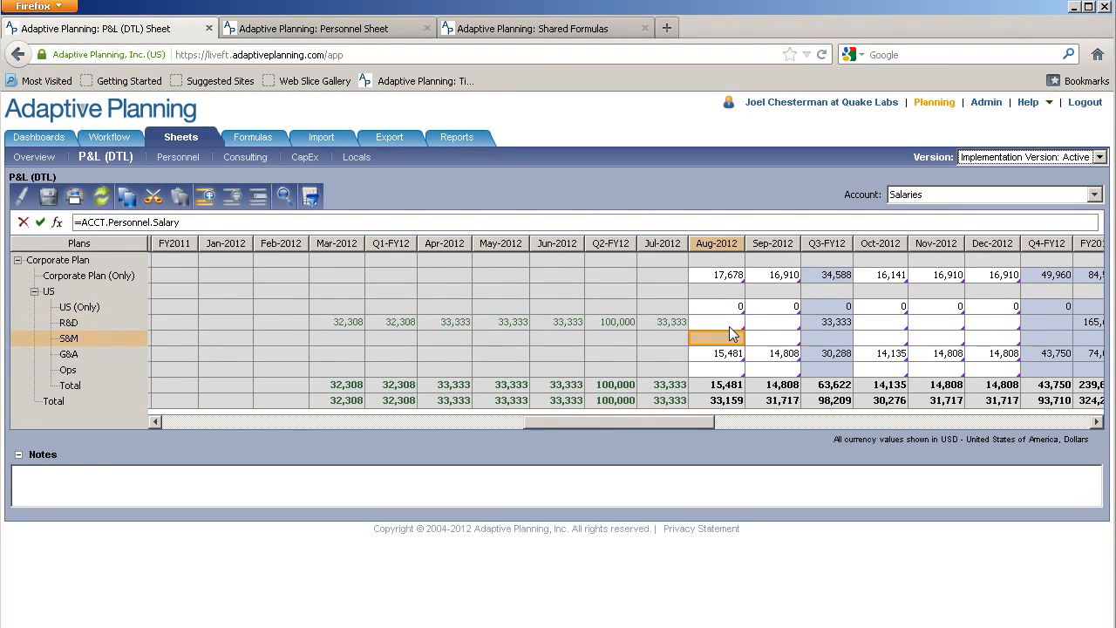
{"action": "key", "text": "Down"}
{"action": "key", "text": "Down"}
{"action": "key", "text": "Up"}
{"action": "key", "text": "Up"}
{"action": "key", "text": "Up"}
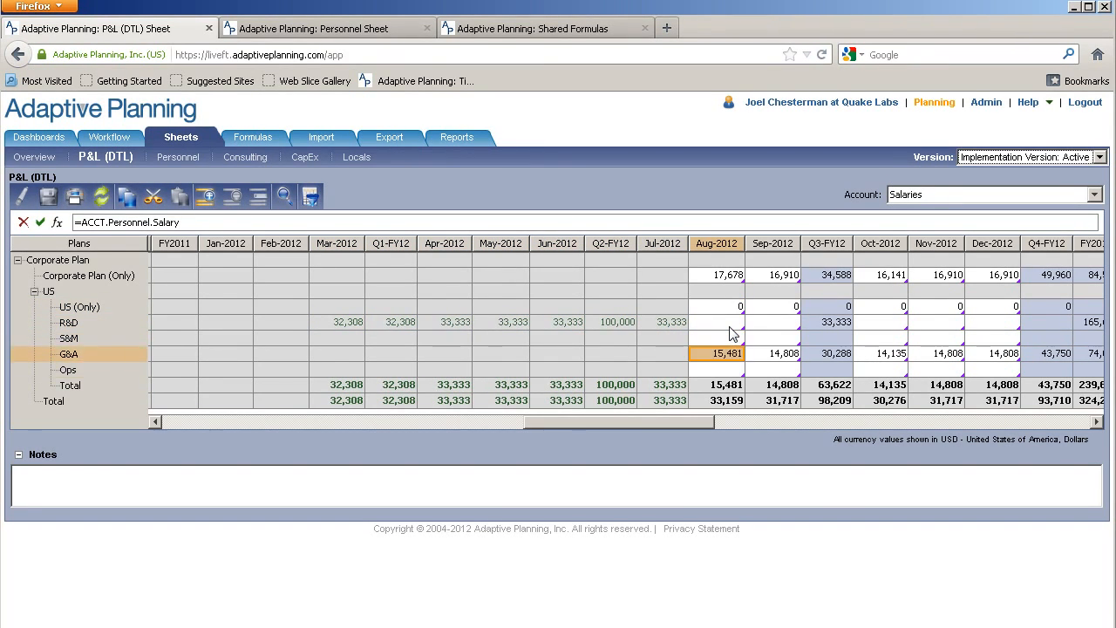
{"action": "key", "text": "Up"}
{"action": "key", "text": "Up"}
{"action": "key", "text": "Up"}
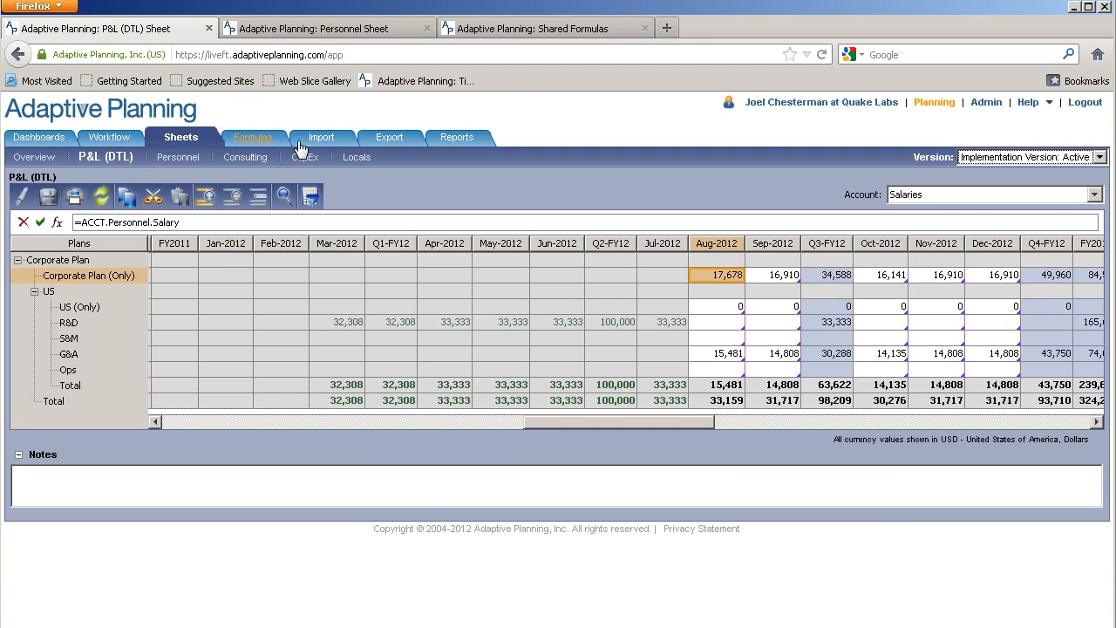
On the Shared Formulas page, select the 6040 - Payroll taxes account
{"action": "left_click", "coordinate": [513, 34]}
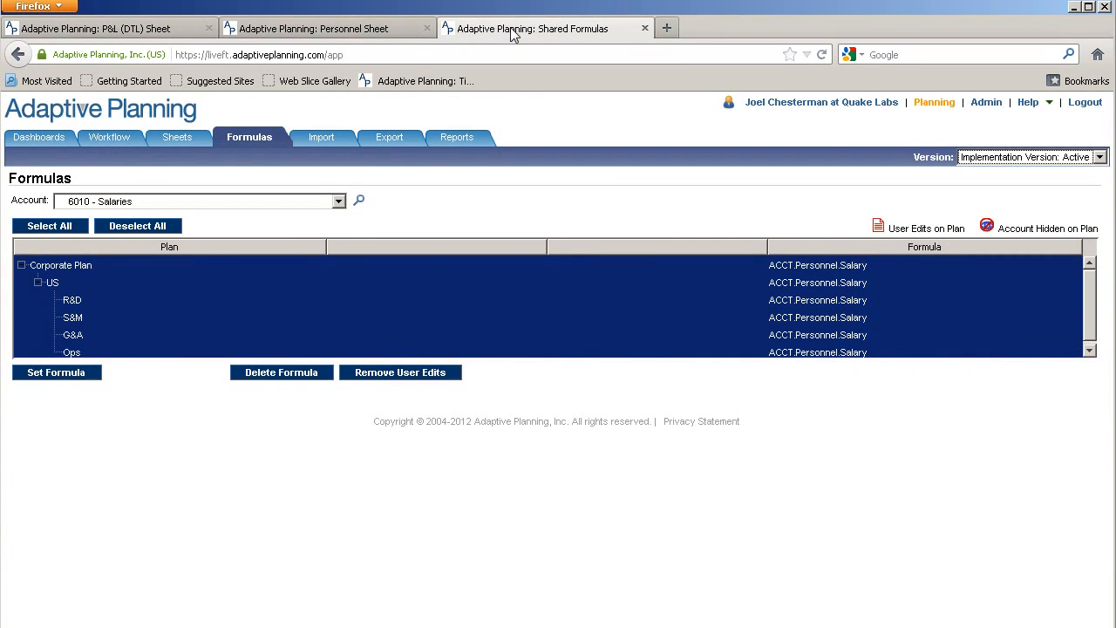
{"action": "left_click", "coordinate": [338, 202]}
{"action": "scroll", "coordinate": [147, 410], "scroll_direction": "down", "scroll_amount": 5}
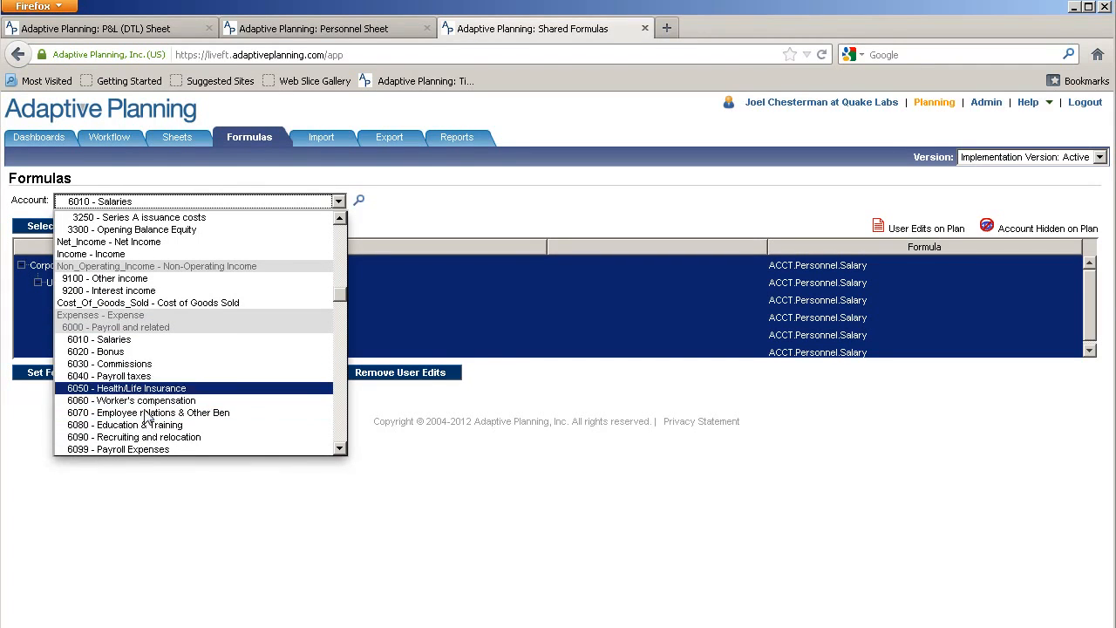
{"action": "left_click", "coordinate": [157, 377]}
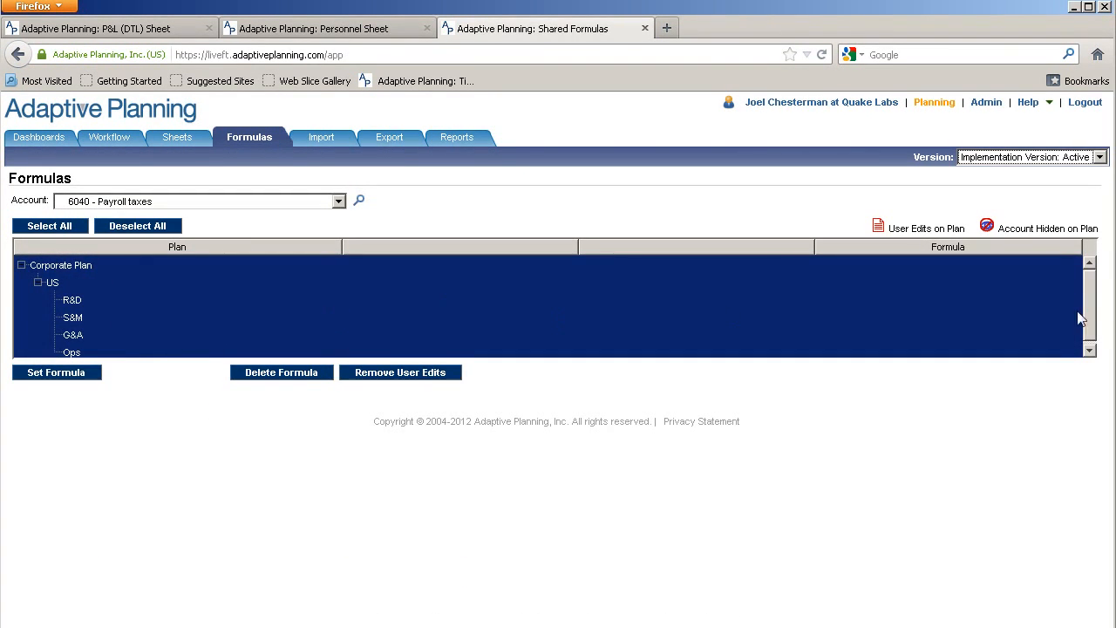
Start a formula for all plans in Formula Assistant, filtered to Modeled Personnel terms
{"action": "left_click", "coordinate": [61, 374]}
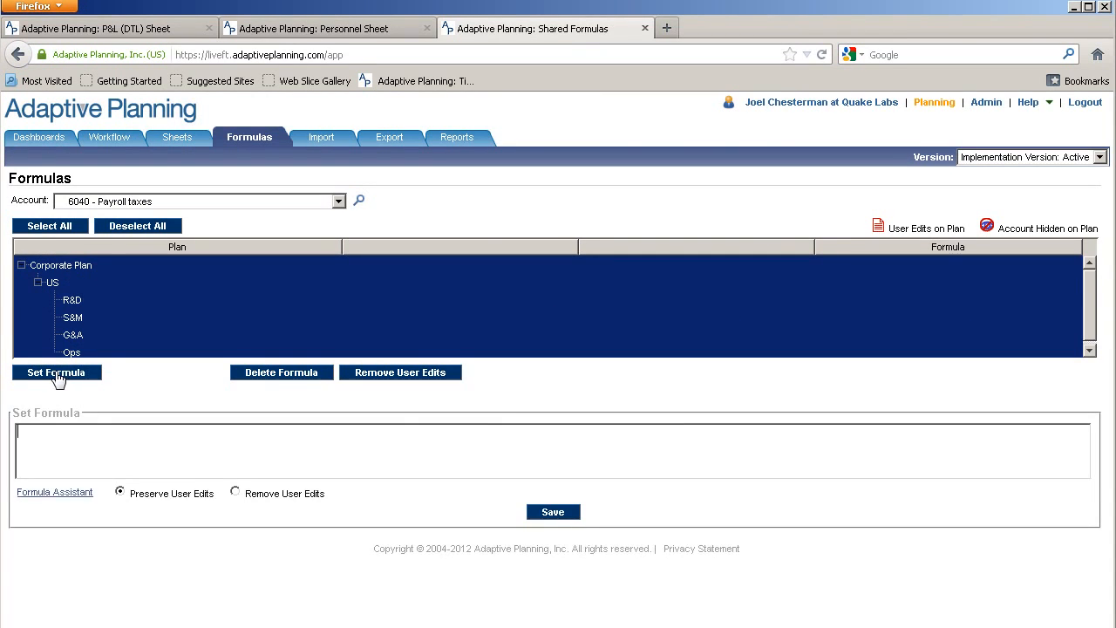
{"action": "left_click", "coordinate": [56, 493]}
{"action": "left_click", "coordinate": [456, 339]}
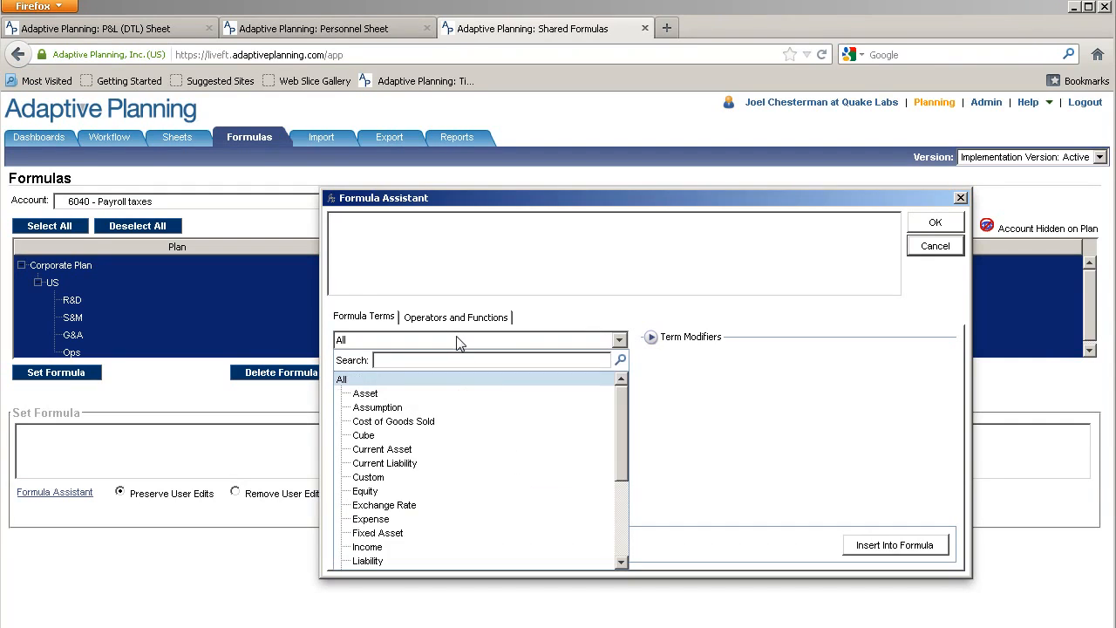
{"action": "scroll", "coordinate": [393, 519], "scroll_direction": "down", "scroll_amount": 2}
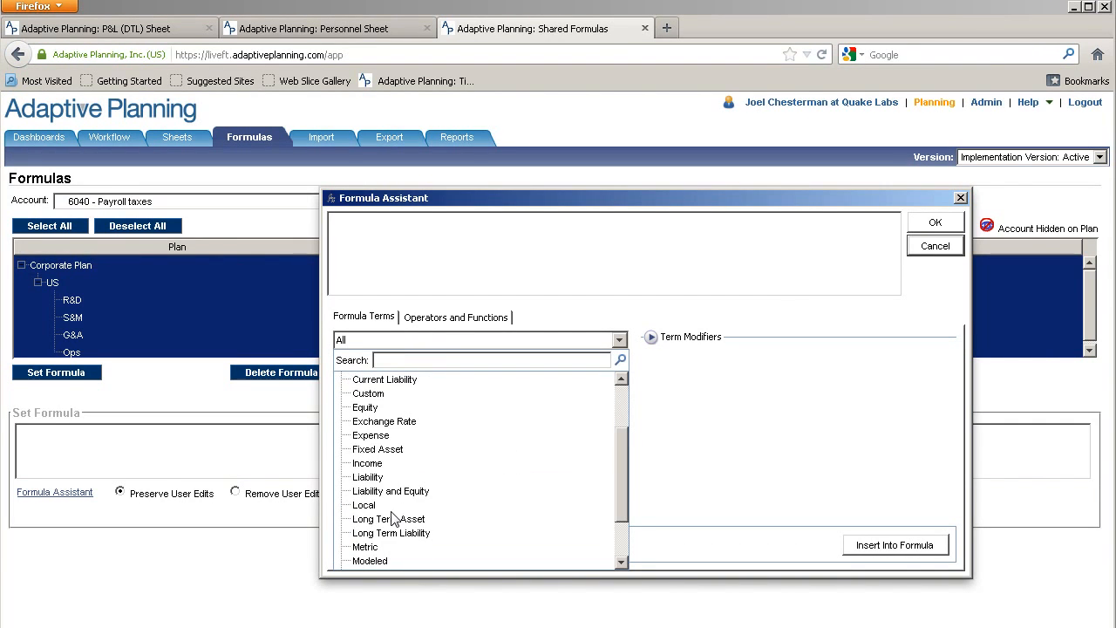
{"action": "left_click", "coordinate": [379, 560]}
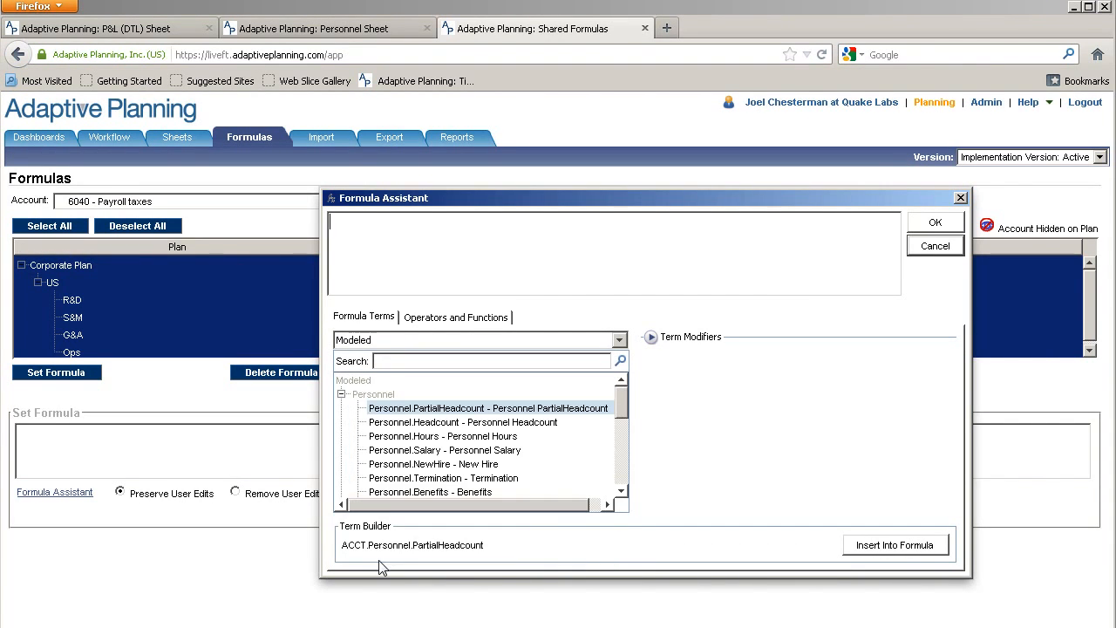
{"action": "left_click", "coordinate": [622, 491]}
{"action": "left_click", "coordinate": [622, 492]}
{"action": "left_click", "coordinate": [622, 492]}
{"action": "left_click", "coordinate": [621, 492]}
{"action": "left_click", "coordinate": [622, 491]}
{"action": "left_click", "coordinate": [622, 492]}
{"action": "left_click", "coordinate": [622, 491]}
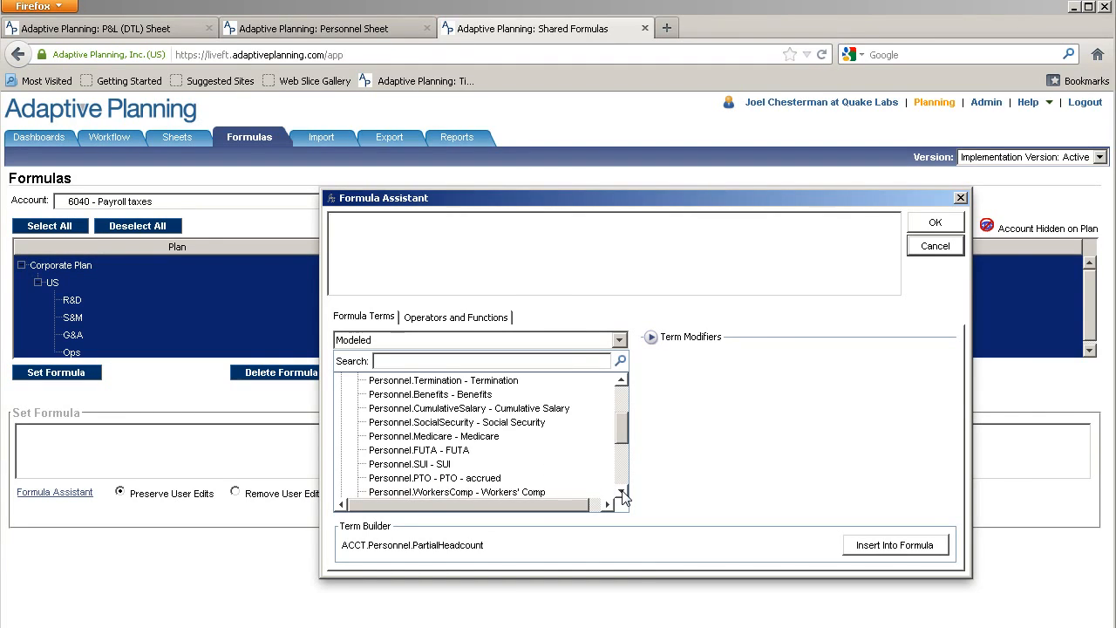
{"action": "left_click", "coordinate": [622, 492]}
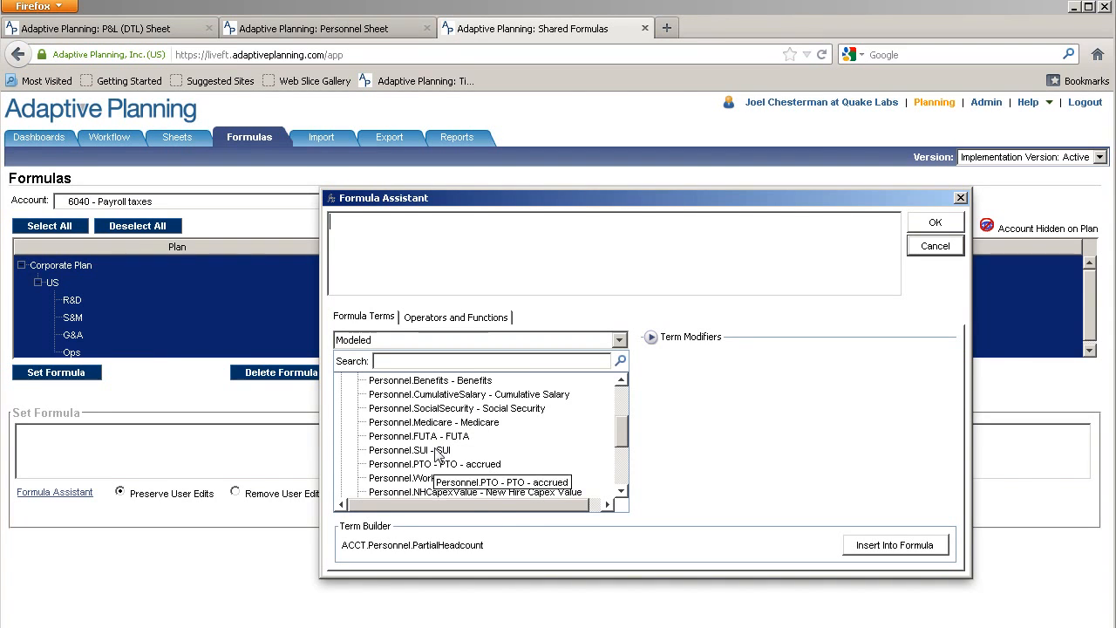
Build ACCT.Personnel.SocialSecurity+Medicare+FUTA+SUI and save it for every plan
{"action": "left_click", "coordinate": [483, 410]}
{"action": "left_click", "coordinate": [872, 547]}
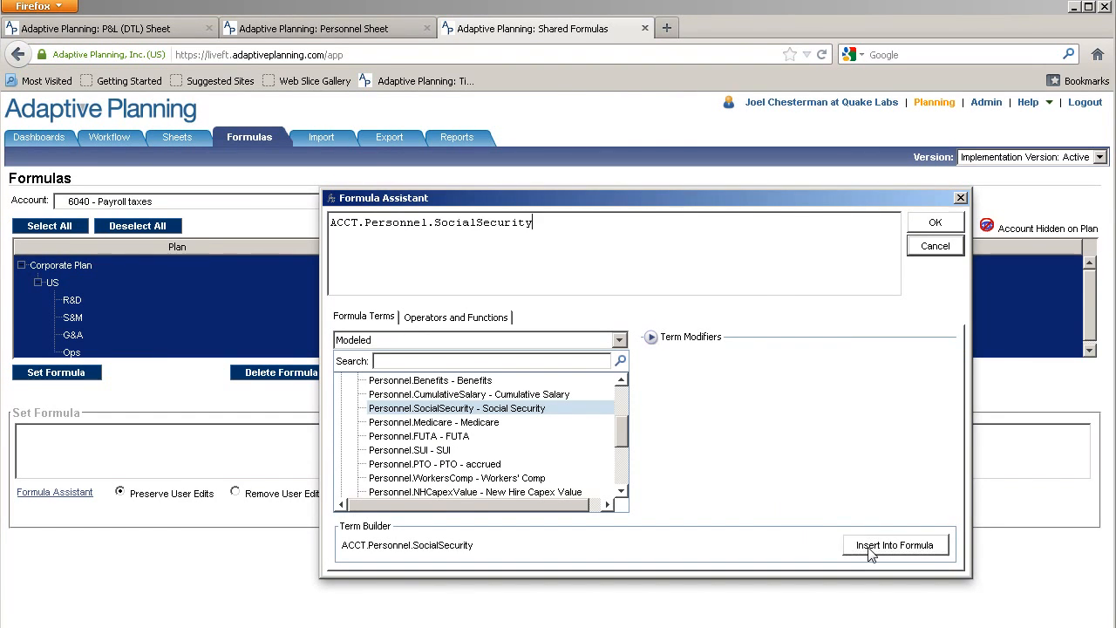
{"action": "type", "text": "+"}
{"action": "left_click", "coordinate": [490, 423]}
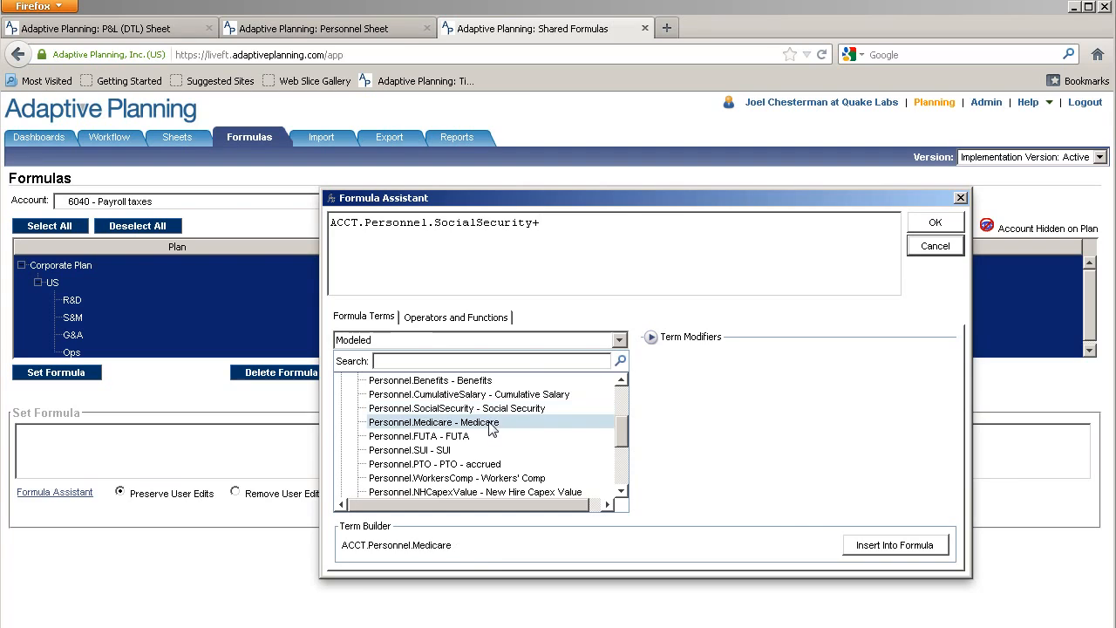
{"action": "left_click", "coordinate": [891, 548]}
{"action": "type", "text": "+"}
{"action": "left_click", "coordinate": [460, 438]}
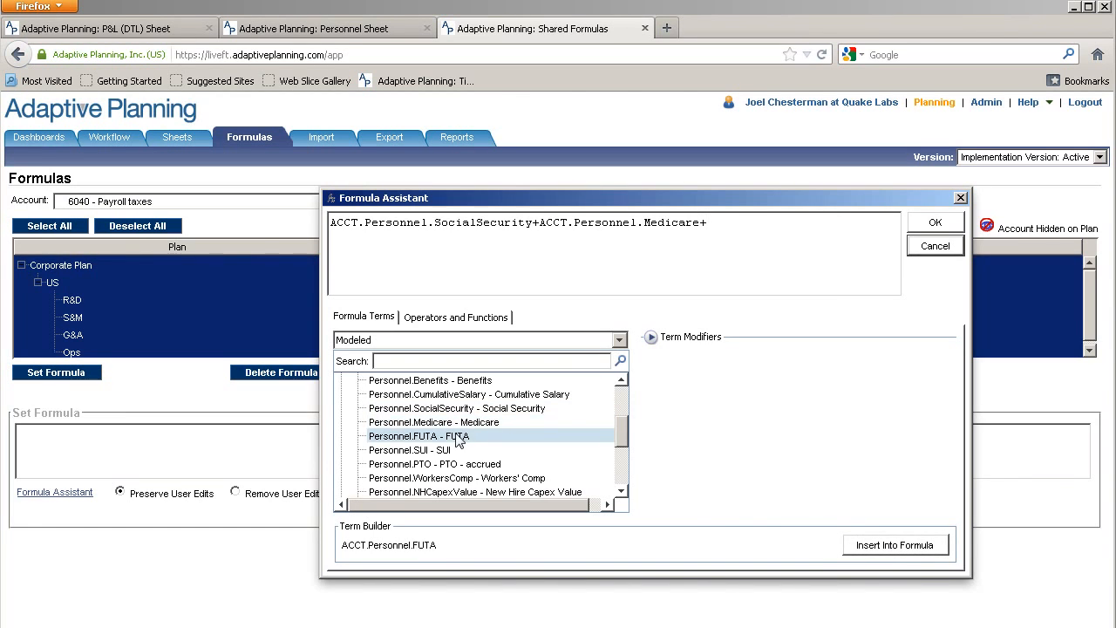
{"action": "left_click", "coordinate": [867, 543]}
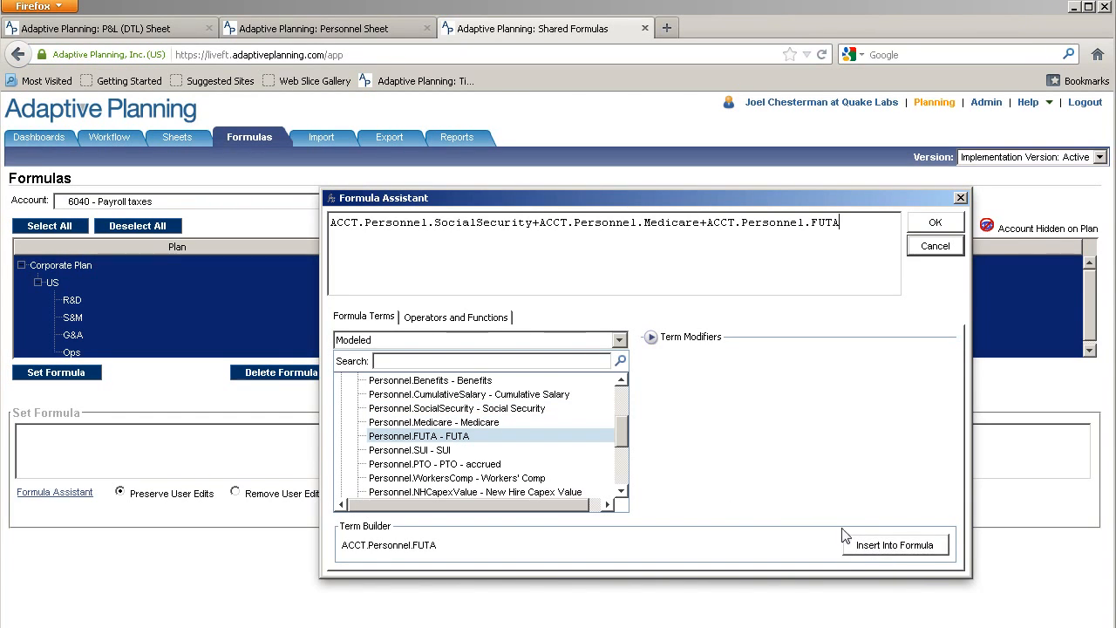
{"action": "type", "text": "+"}
{"action": "left_click", "coordinate": [454, 451]}
{"action": "left_click", "coordinate": [874, 545]}
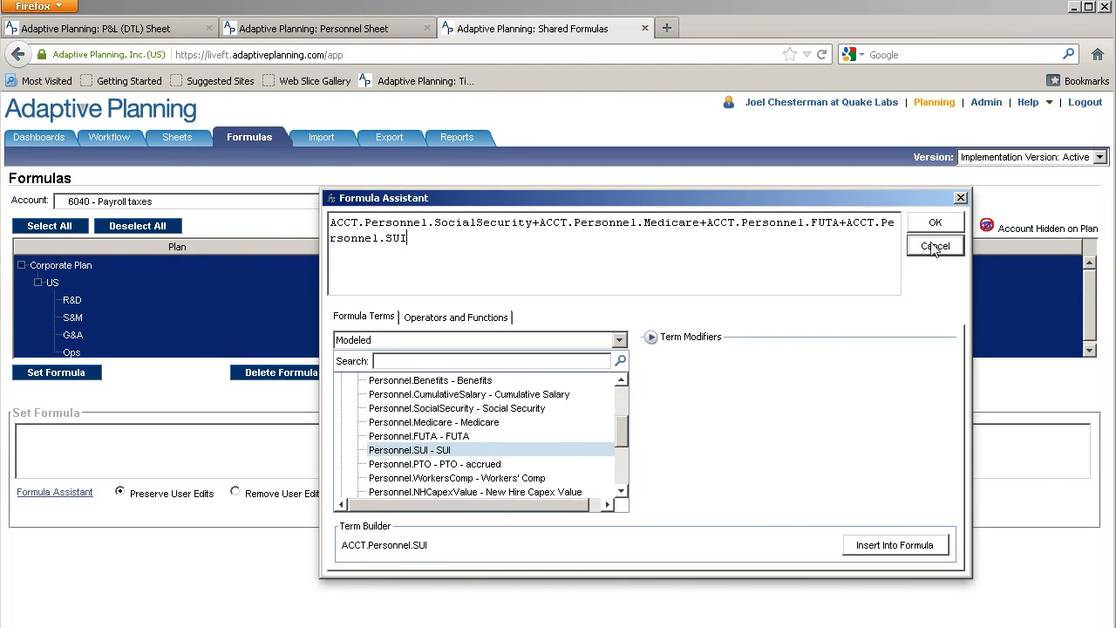
{"action": "left_click", "coordinate": [934, 223]}
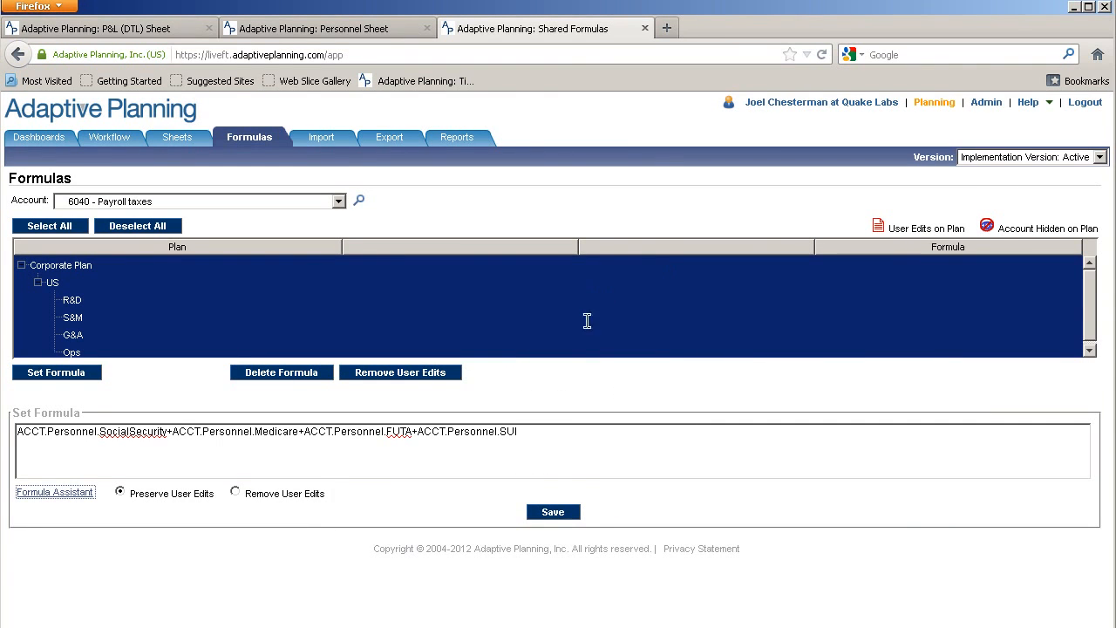
{"action": "left_click", "coordinate": [555, 513]}
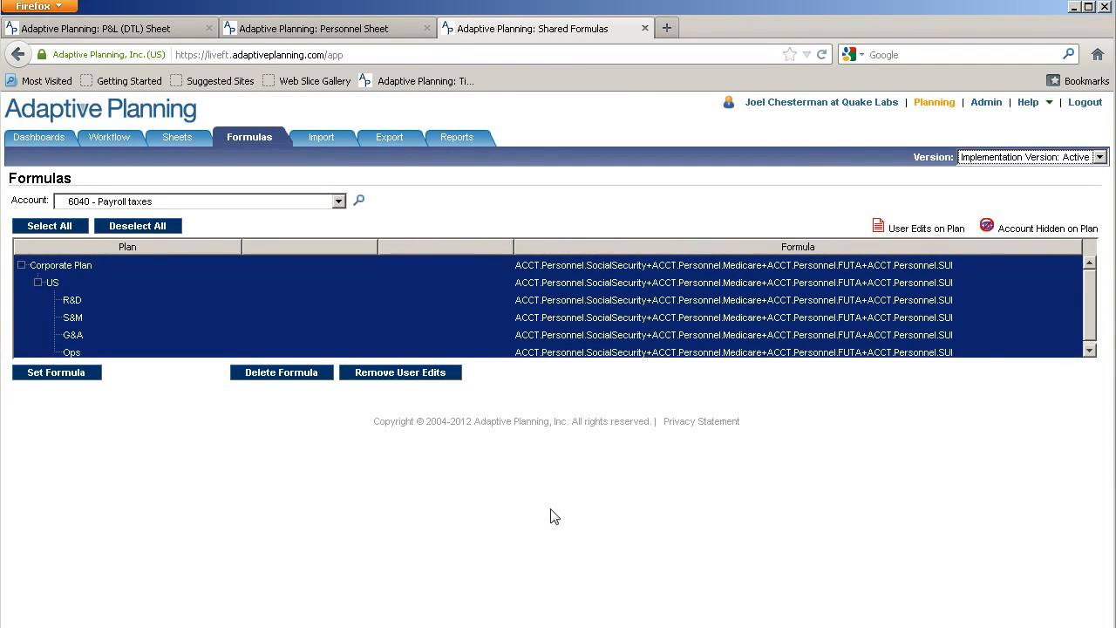
Select account 6060 - Worker's compensation and open Formula Assistant on Modeled Personnel terms
{"action": "left_click", "coordinate": [338, 202]}
{"action": "scroll", "coordinate": [337, 446], "scroll_direction": "down", "scroll_amount": 2}
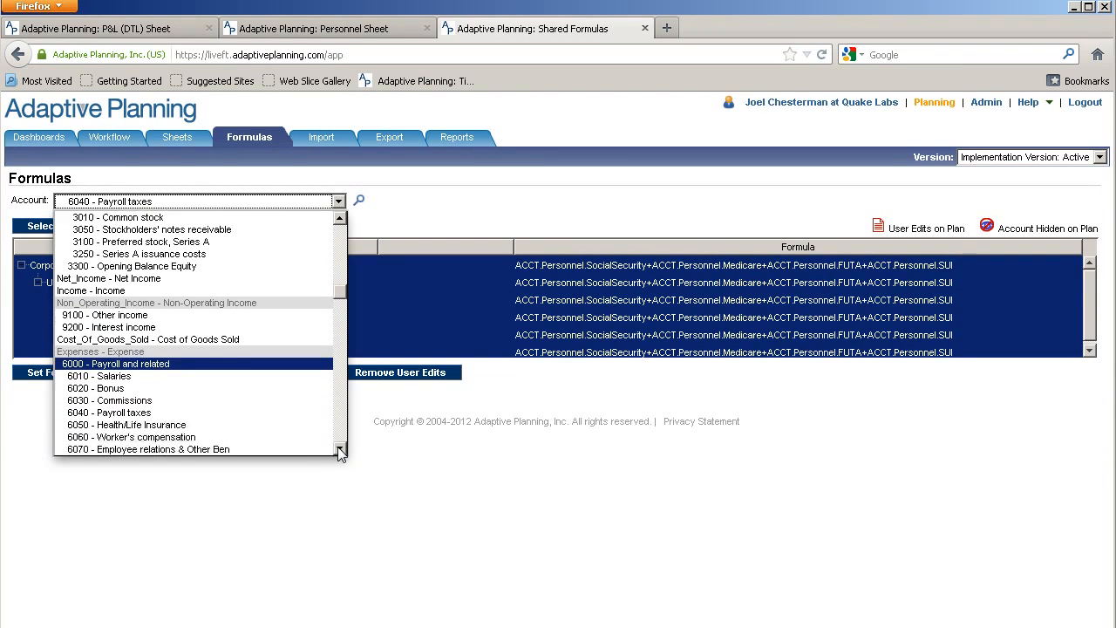
{"action": "left_click", "coordinate": [194, 400]}
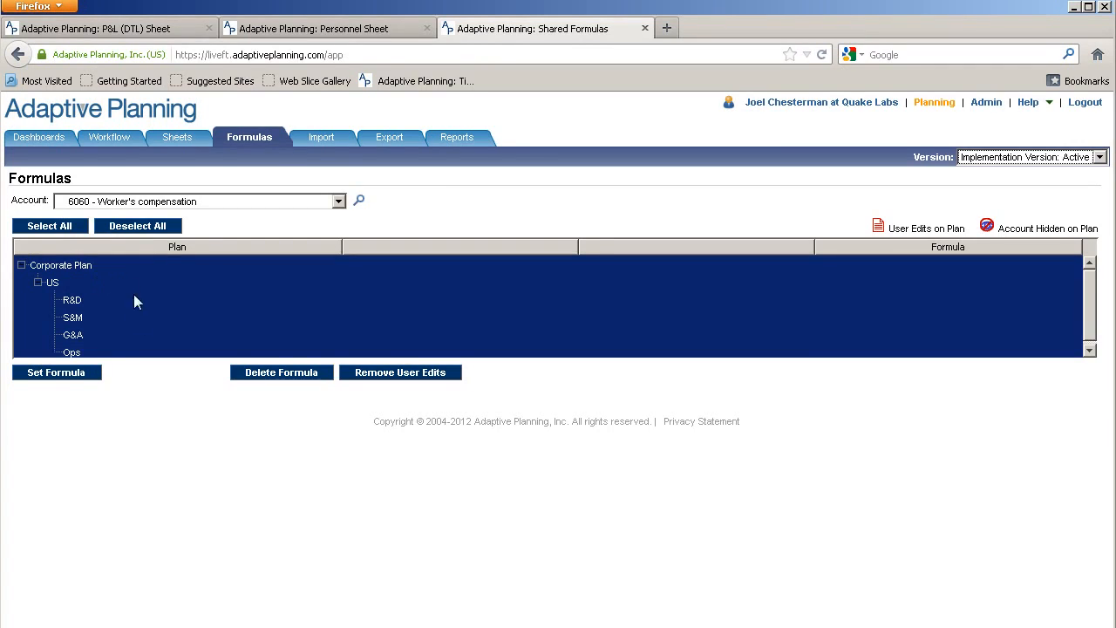
{"action": "left_click", "coordinate": [60, 372]}
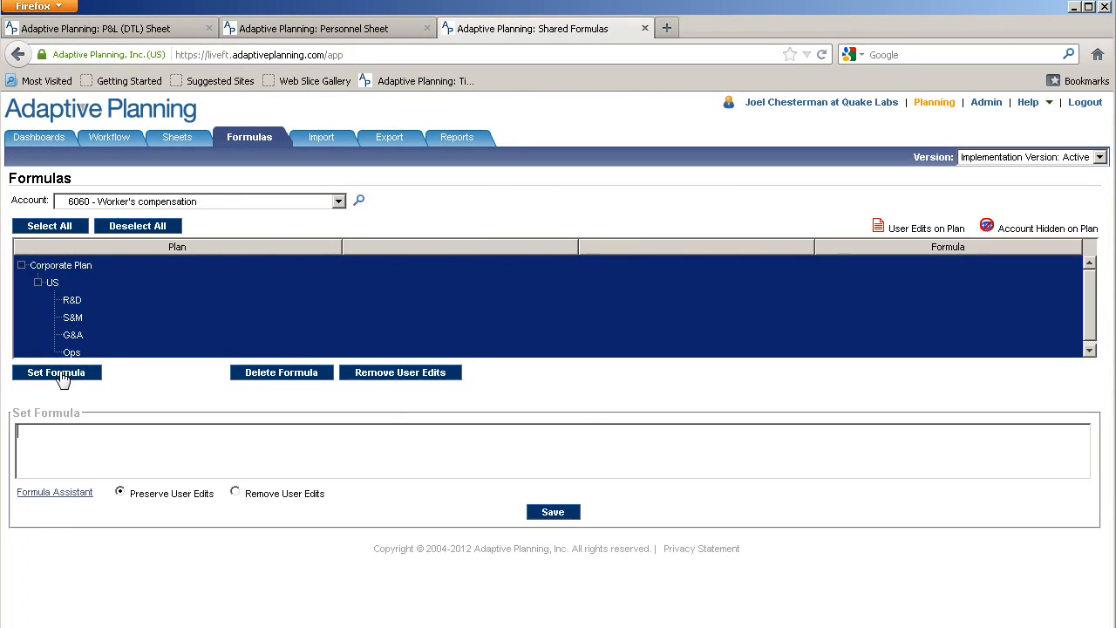
{"action": "left_click", "coordinate": [55, 493]}
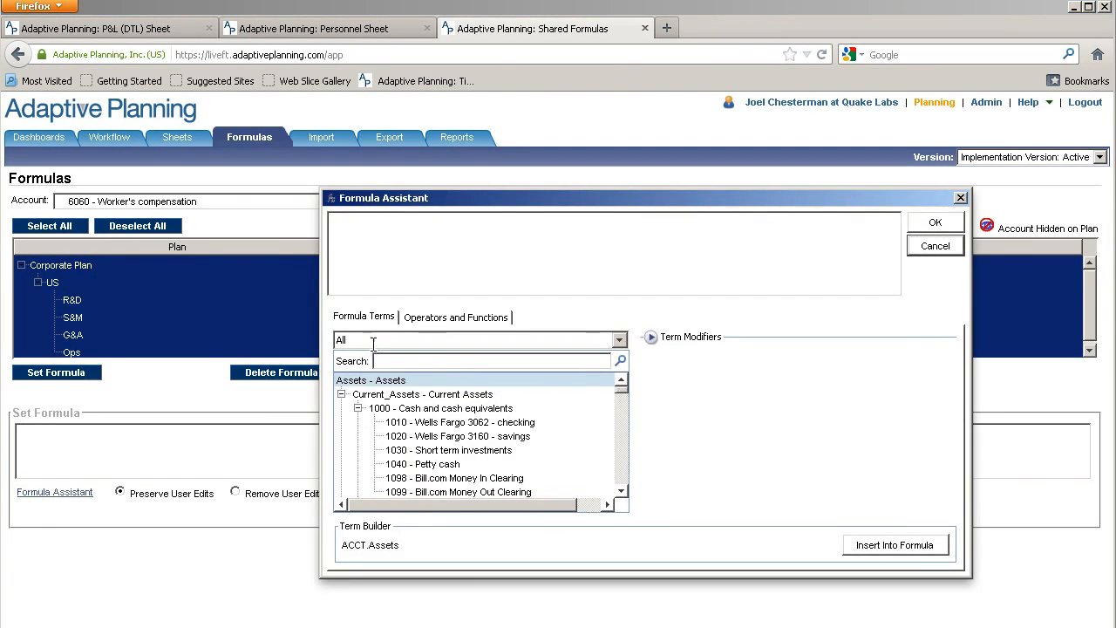
{"action": "left_click", "coordinate": [465, 346]}
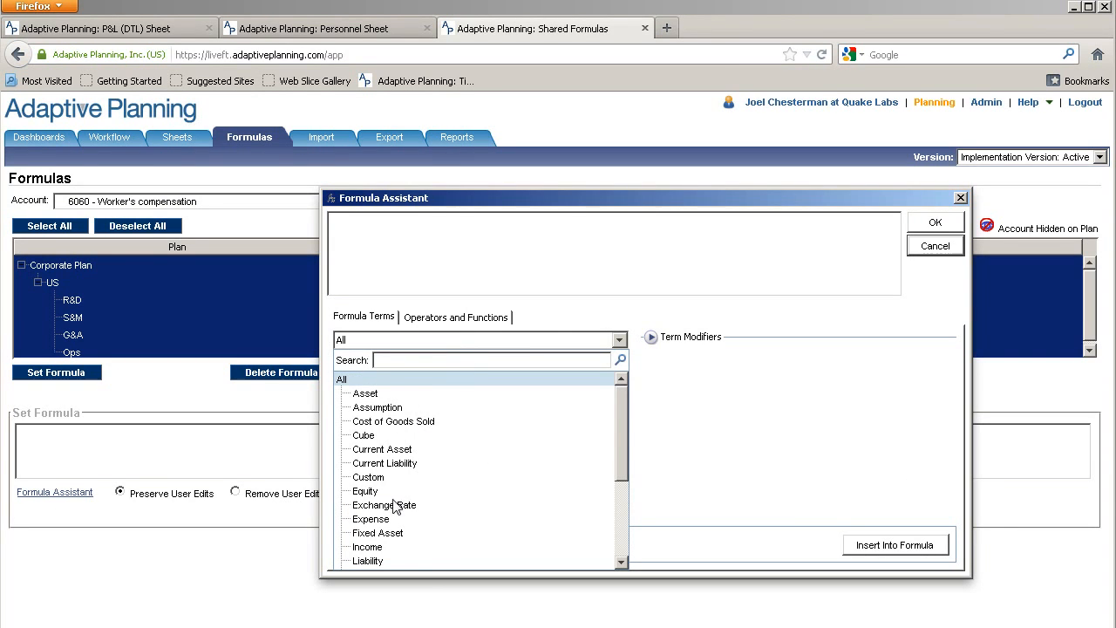
{"action": "scroll", "coordinate": [381, 494], "scroll_direction": "down", "scroll_amount": 2}
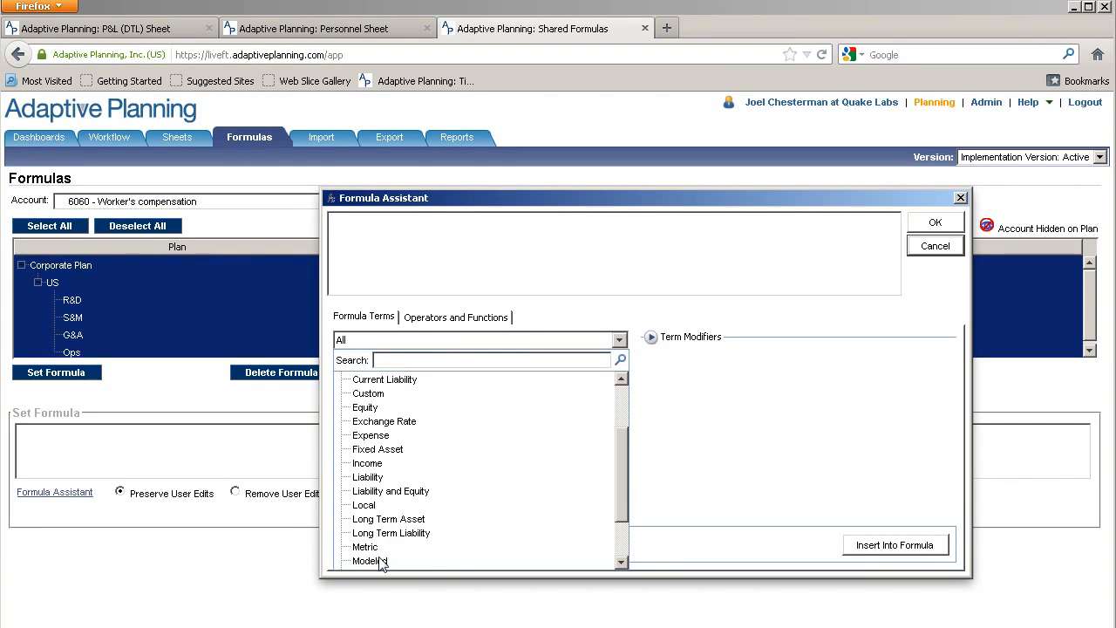
{"action": "left_click", "coordinate": [390, 559]}
Insert ACCT.Personnel.WorkersComp as the formula and save it for all plans
{"action": "left_click", "coordinate": [621, 491]}
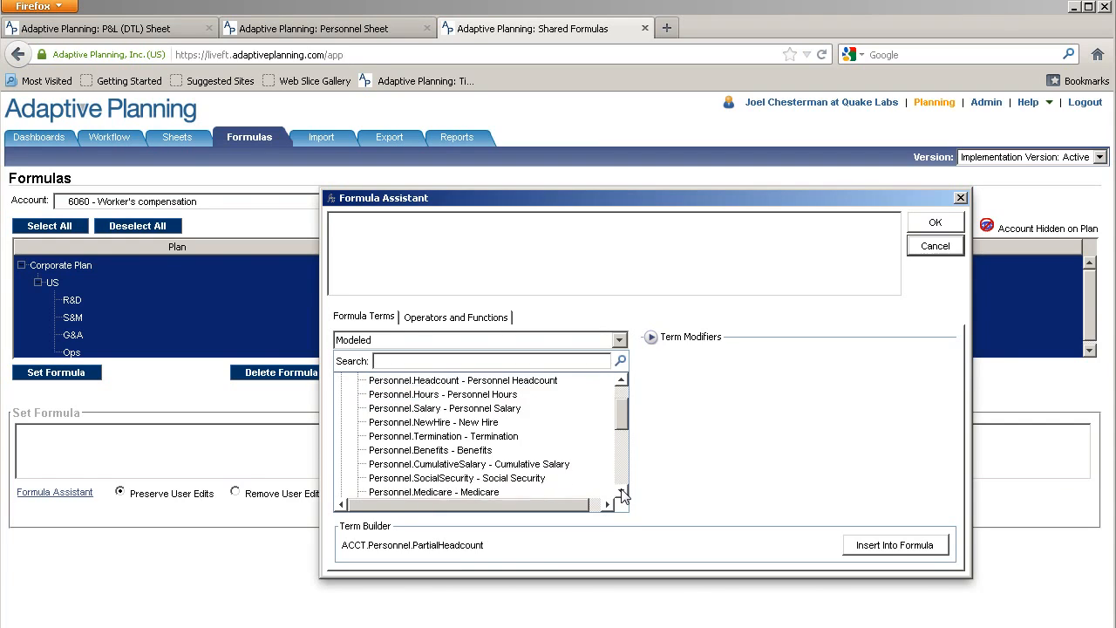
{"action": "left_click", "coordinate": [622, 491]}
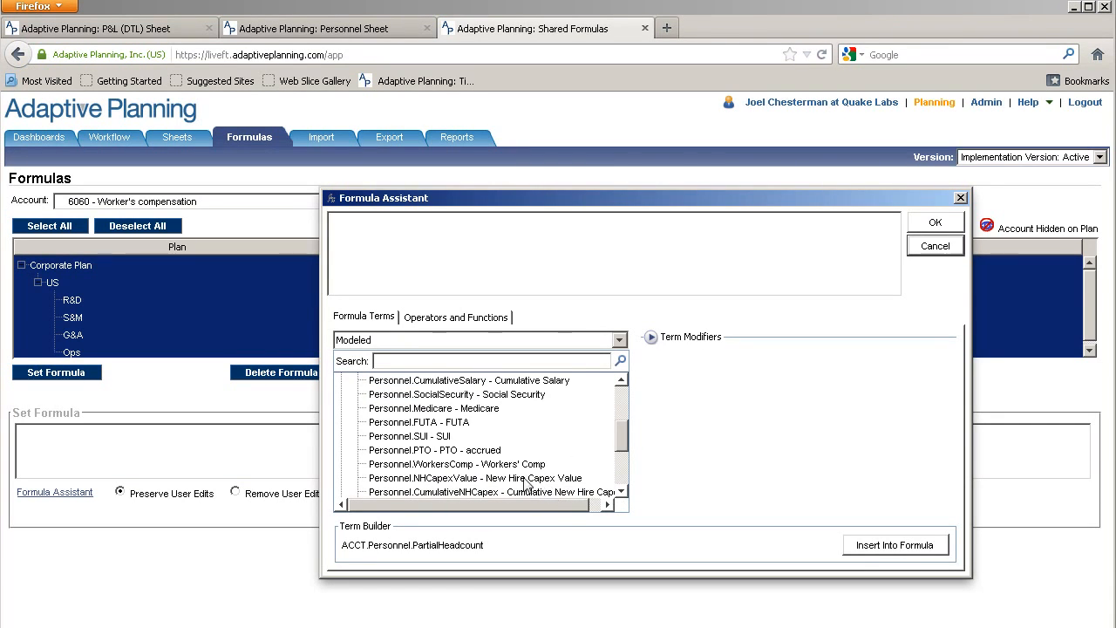
{"action": "left_click", "coordinate": [506, 467]}
{"action": "left_click", "coordinate": [894, 546]}
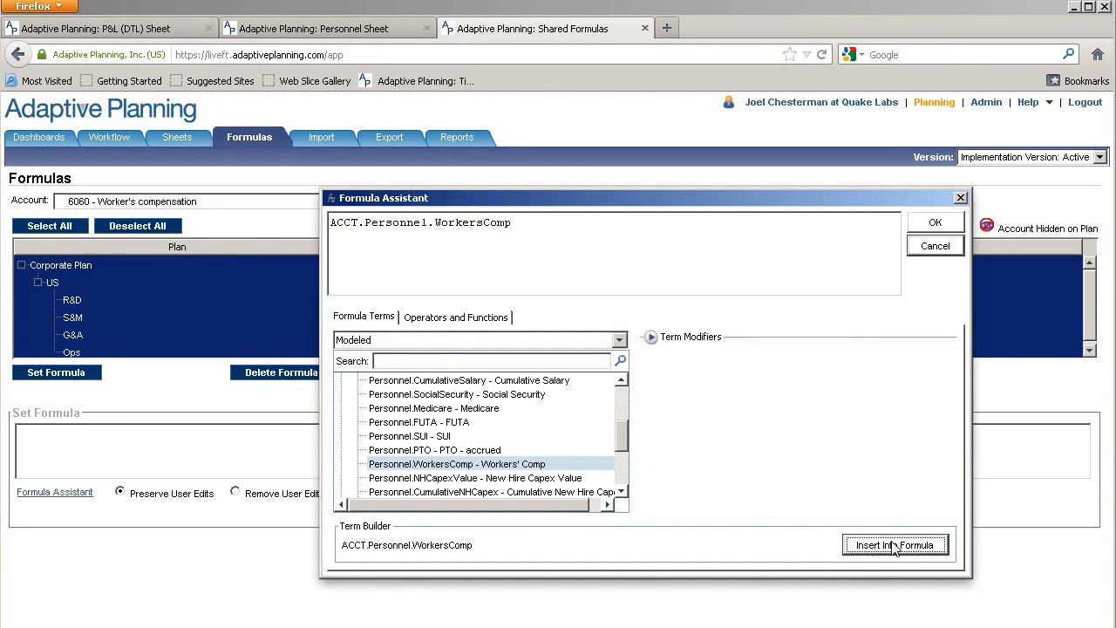
{"action": "mouse_move", "coordinate": [625, 432]}
{"action": "left_mouse_down"}
{"action": "mouse_move", "coordinate": [625, 456]}
{"action": "mouse_move", "coordinate": [629, 418]}
{"action": "left_mouse_up"}
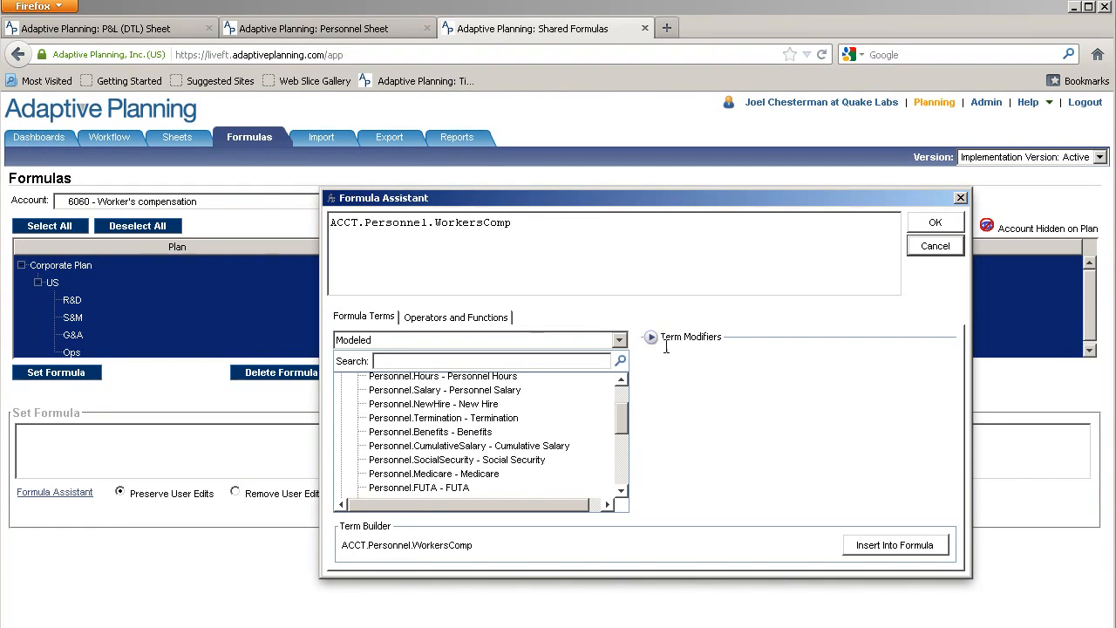
{"action": "left_click", "coordinate": [933, 223]}
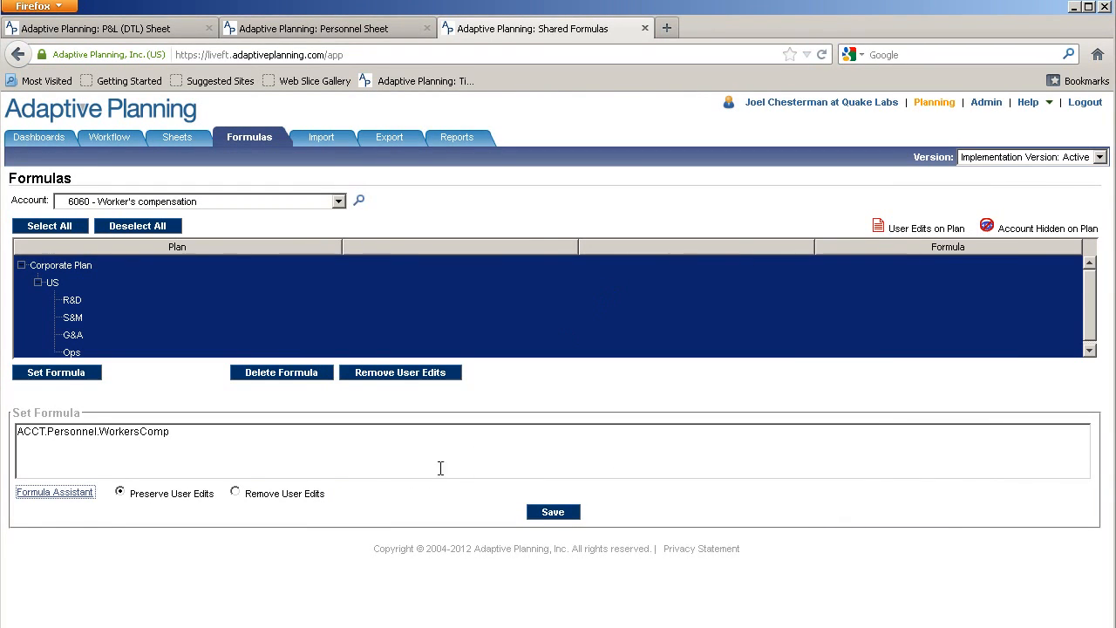
{"action": "left_click", "coordinate": [550, 514]}
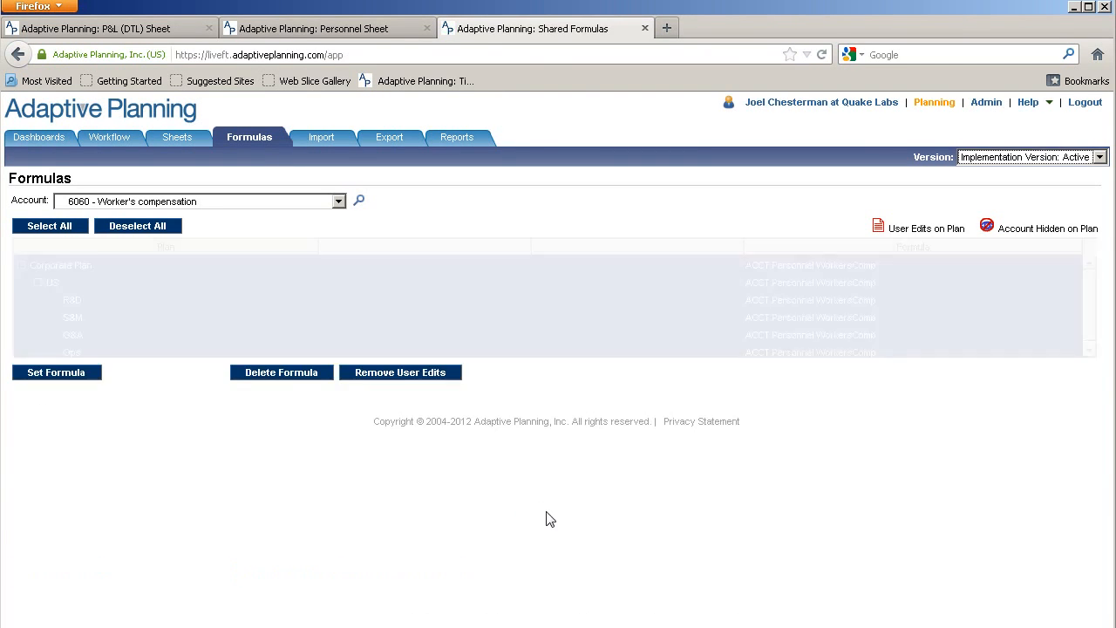
{"action": "left_click", "coordinate": [339, 201]}
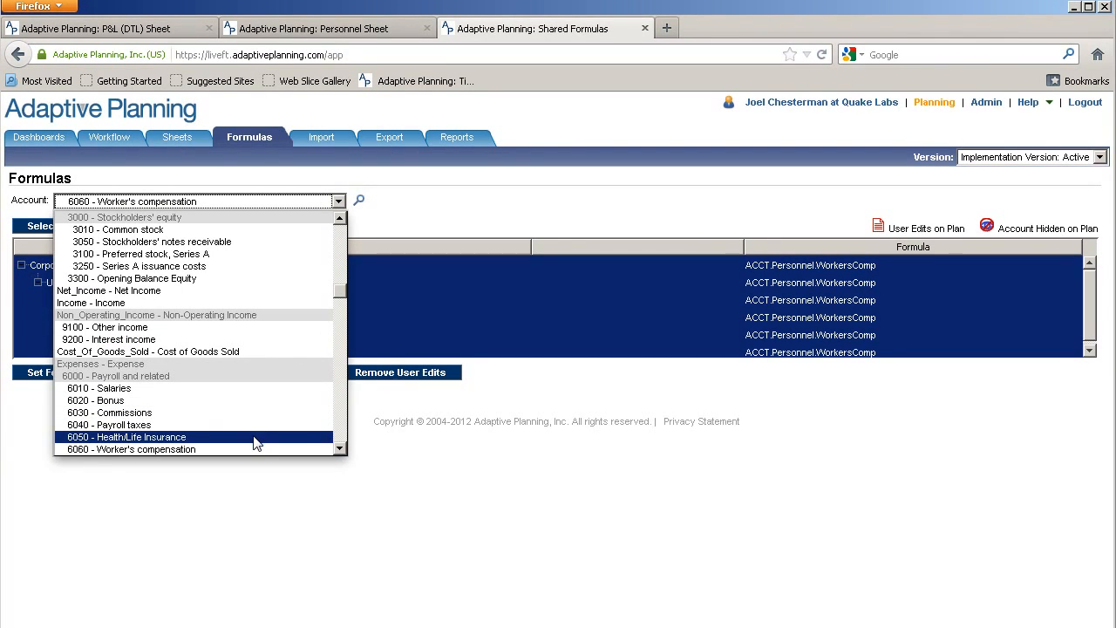
Choose account 6050 - Health/Life Insurance and open Formula Assistant filtered to Modeled terms
{"action": "left_click", "coordinate": [195, 438]}
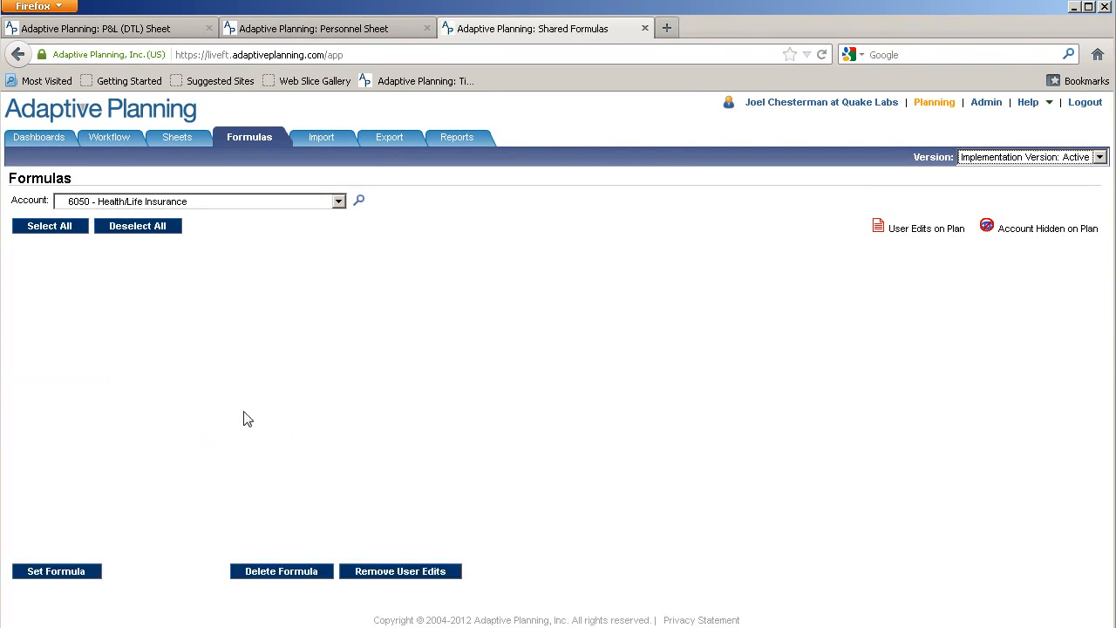
{"action": "left_click", "coordinate": [63, 375]}
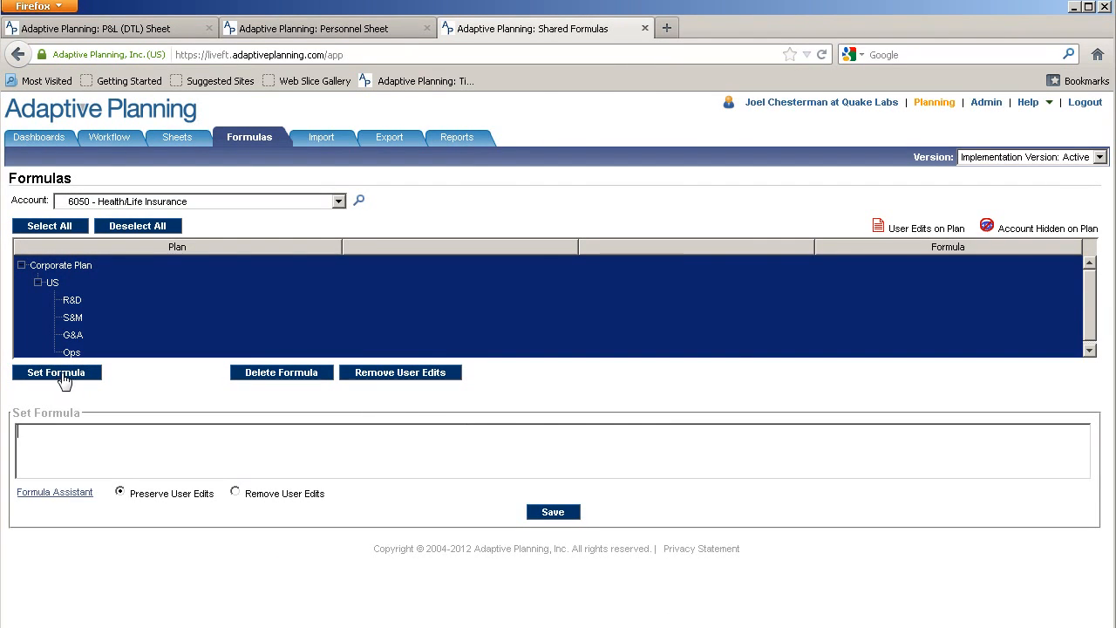
{"action": "left_click", "coordinate": [68, 493]}
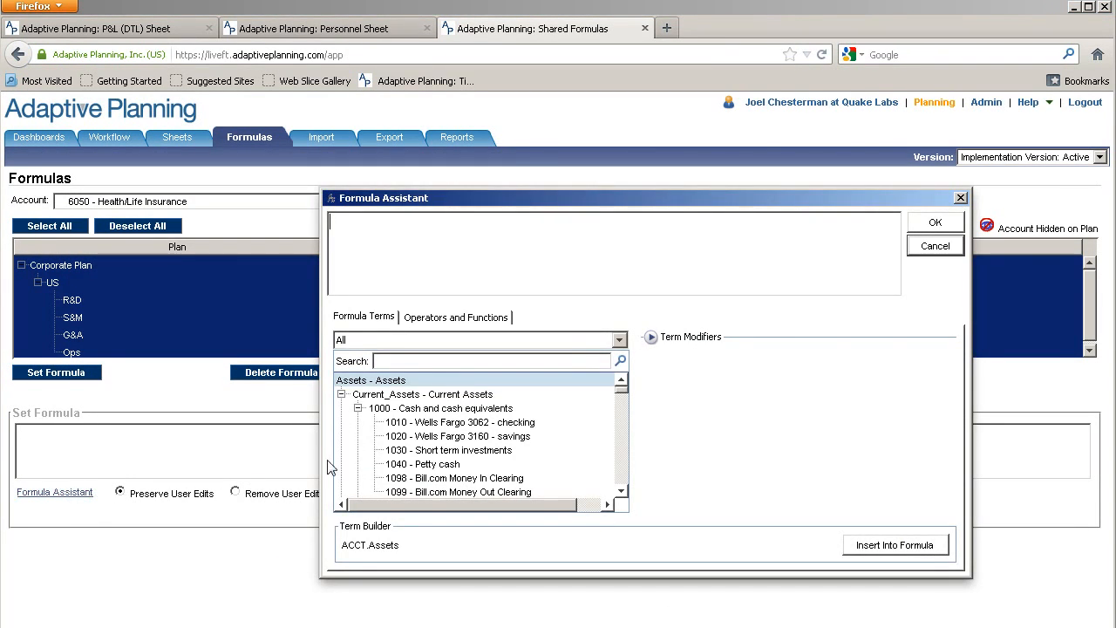
{"action": "left_click", "coordinate": [619, 340]}
{"action": "scroll", "coordinate": [384, 514], "scroll_direction": "down", "scroll_amount": 2}
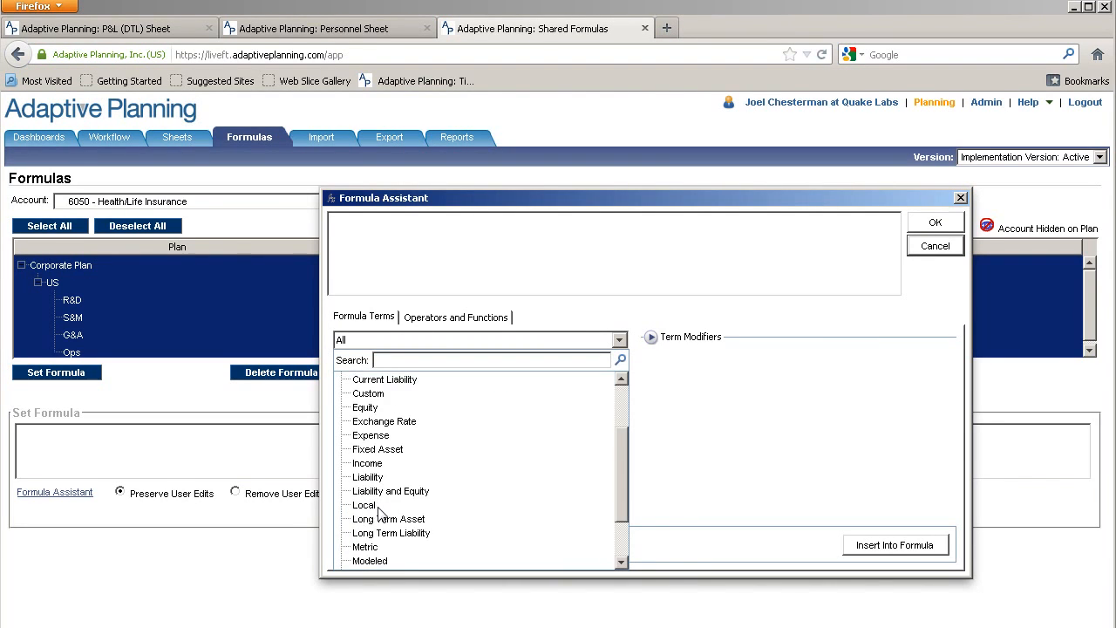
{"action": "left_click", "coordinate": [369, 561]}
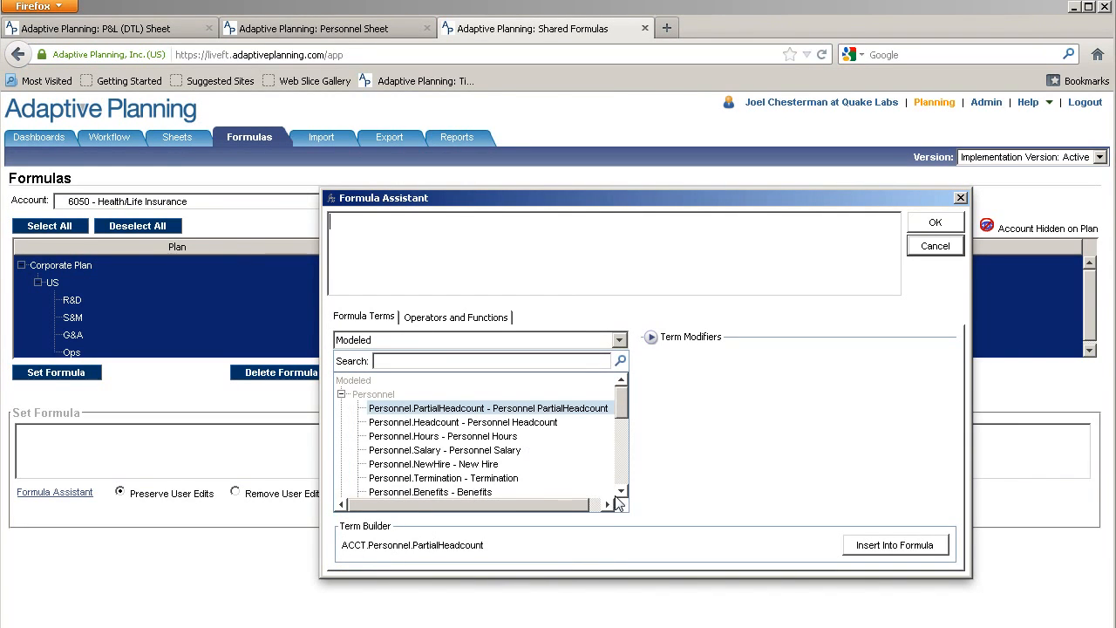
Set ACCT.Personnel.Benefits as its formula, save it, and return to P&L (DTL)
{"action": "left_click", "coordinate": [462, 493]}
{"action": "left_click", "coordinate": [875, 550]}
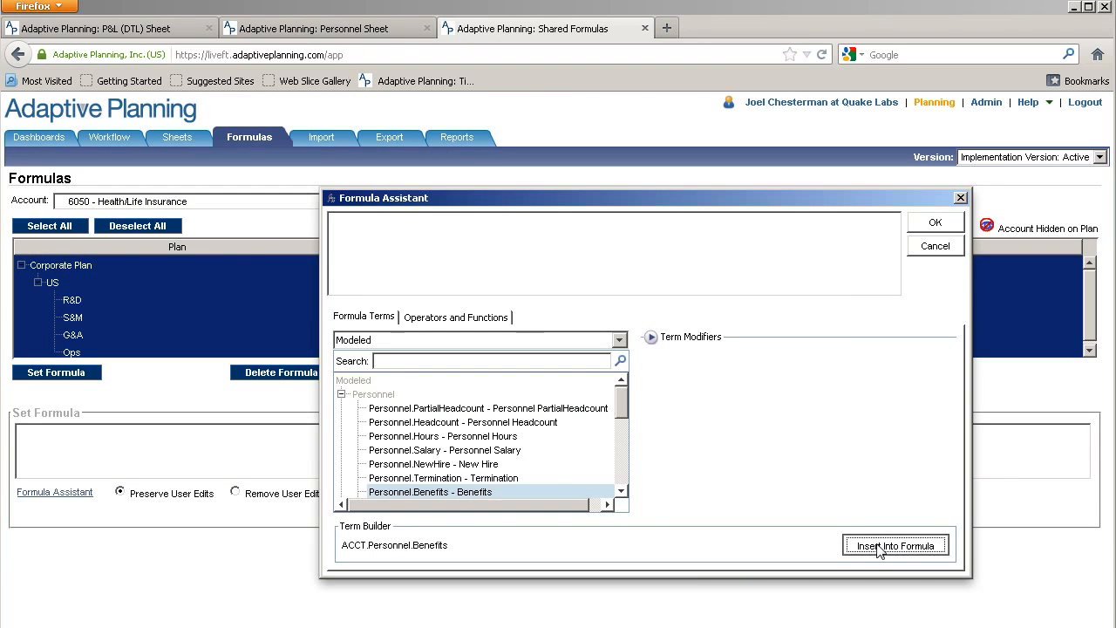
{"action": "left_click", "coordinate": [935, 223]}
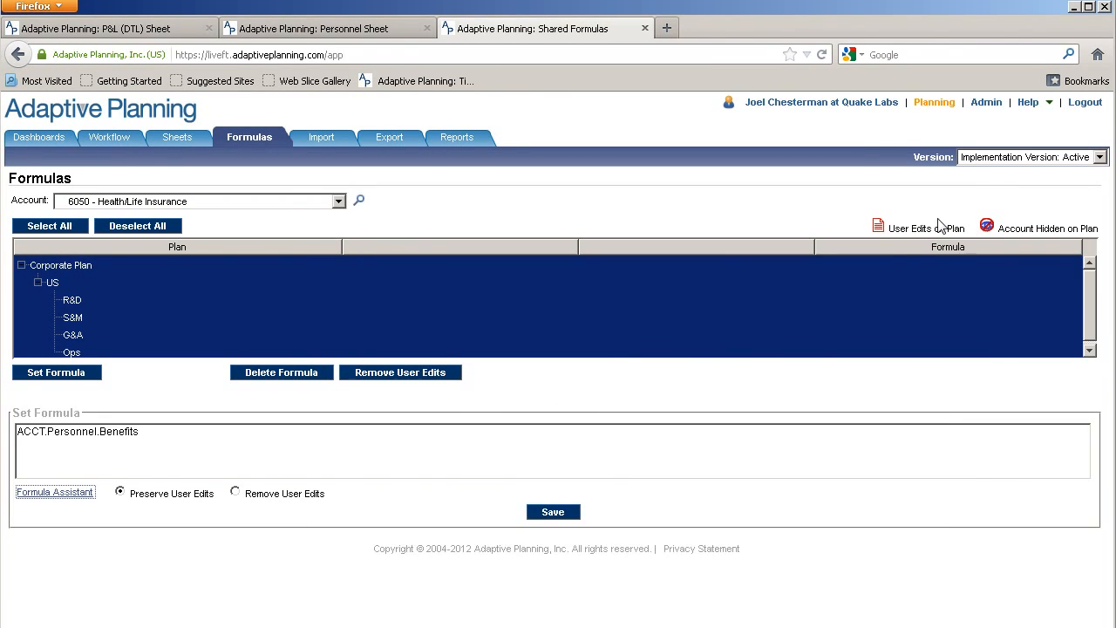
{"action": "left_click", "coordinate": [549, 514]}
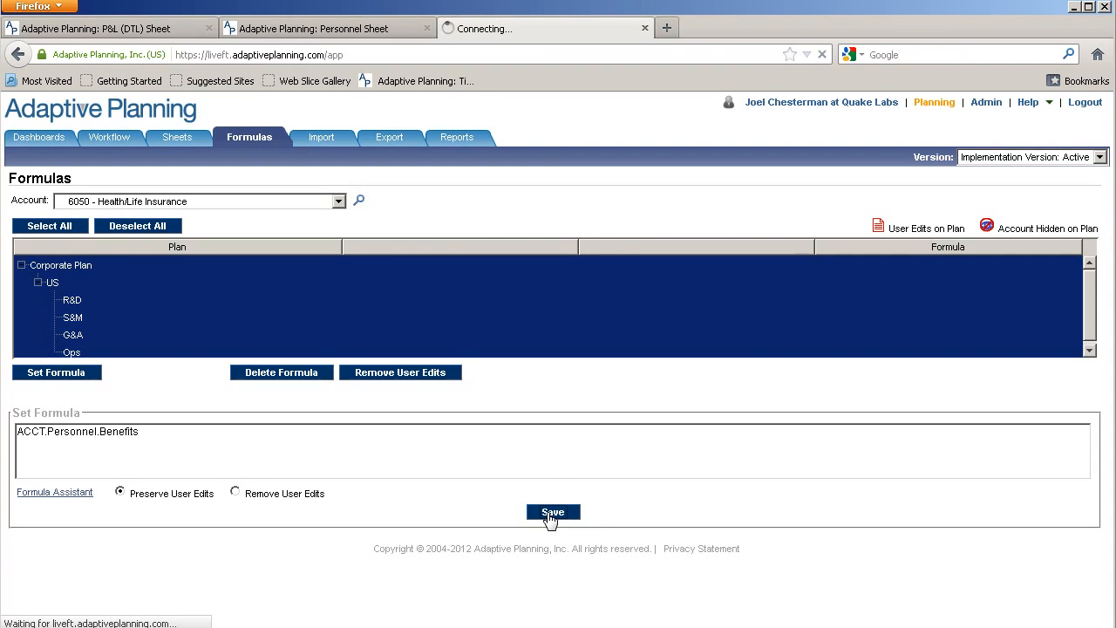
{"action": "left_click", "coordinate": [150, 35]}
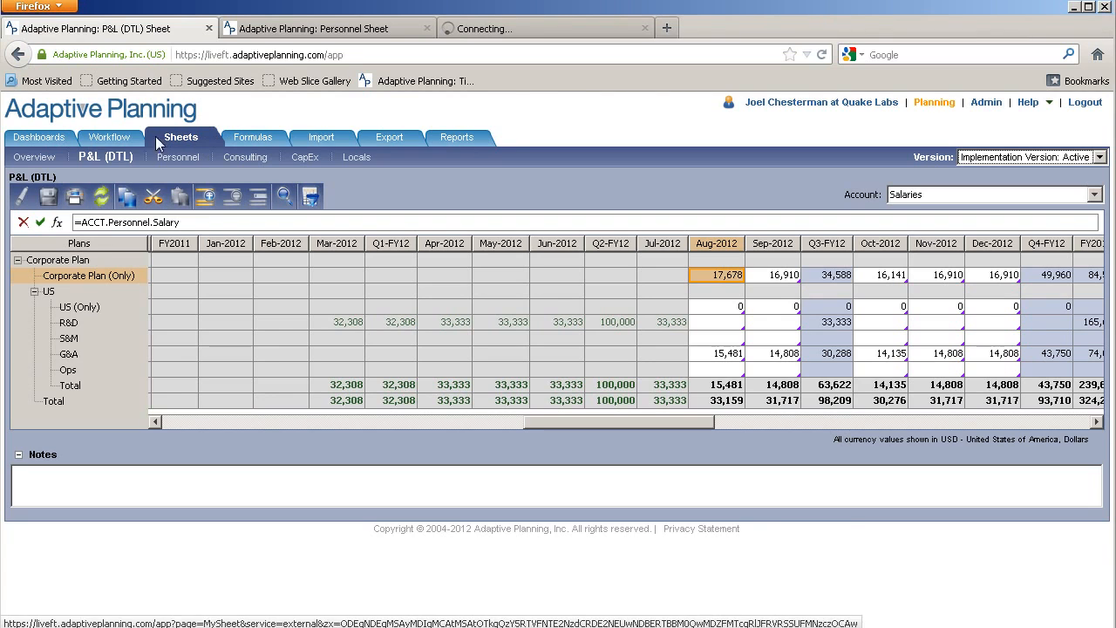
View the Corporate Plan P&L (DTL) by account, then open Admin in a new tab
{"action": "left_click", "coordinate": [984, 200]}
{"action": "scroll", "coordinate": [951, 253], "scroll_direction": "up", "scroll_amount": 2}
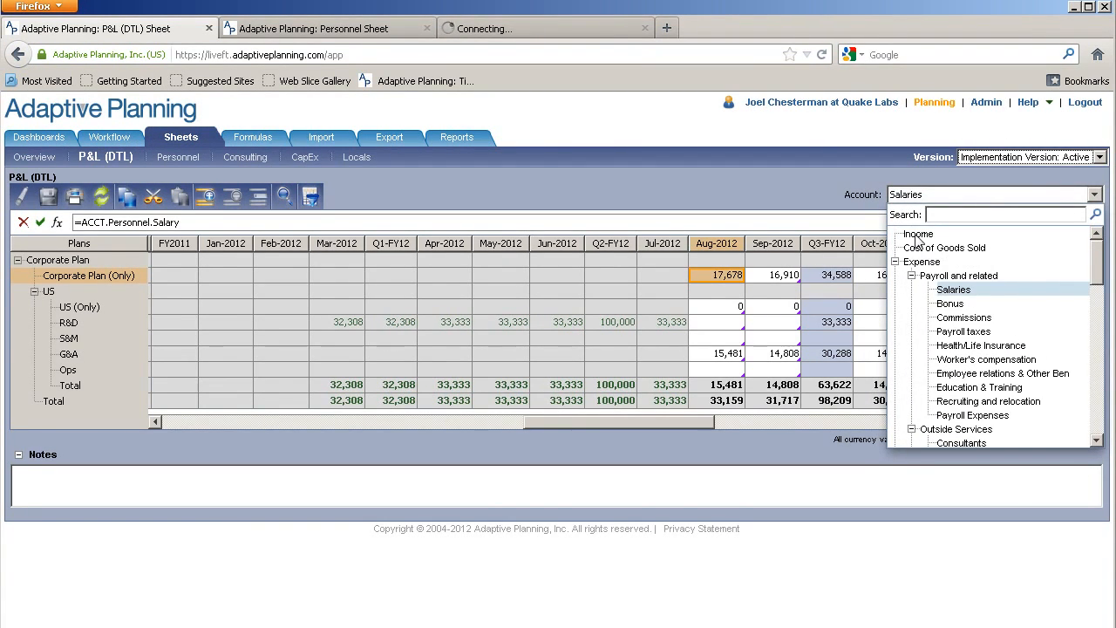
{"action": "left_click", "coordinate": [173, 271]}
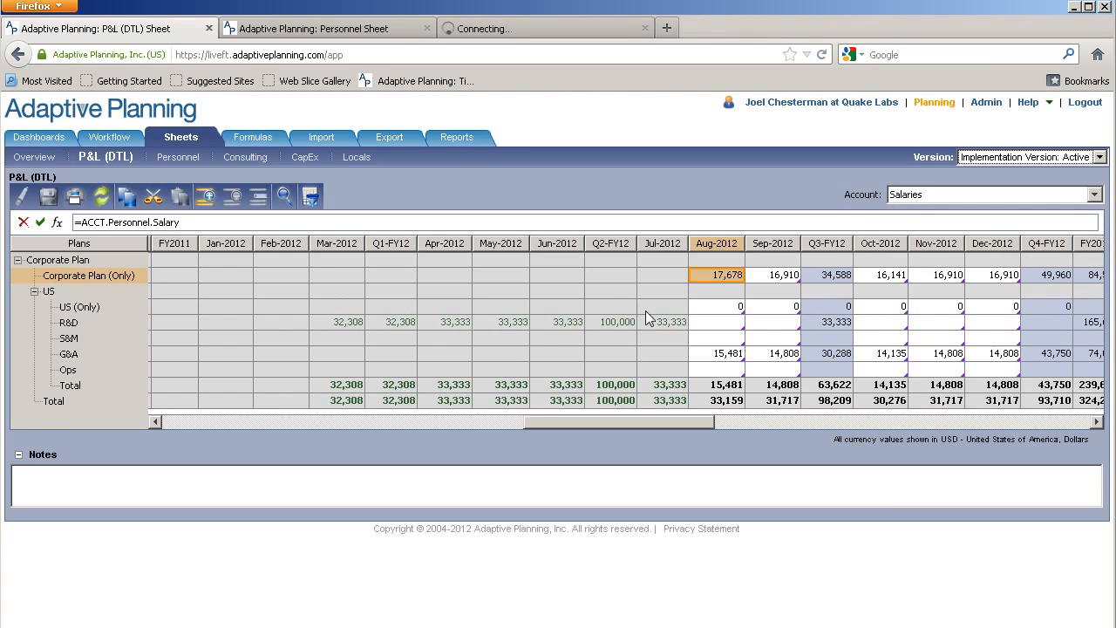
{"action": "left_click", "coordinate": [60, 263]}
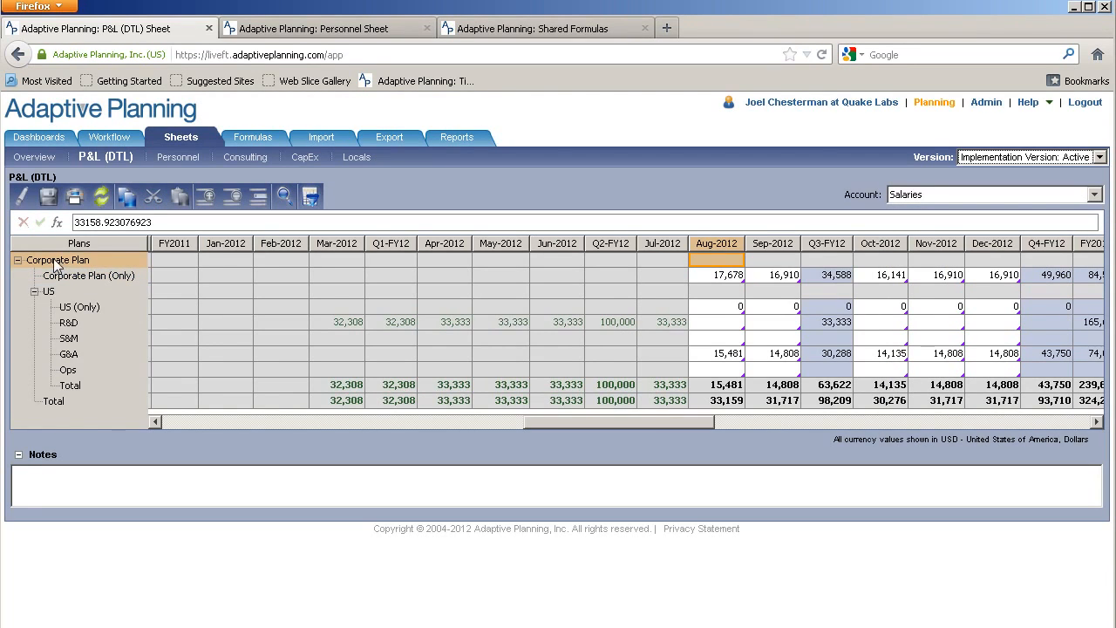
{"action": "right_click", "coordinate": [69, 264]}
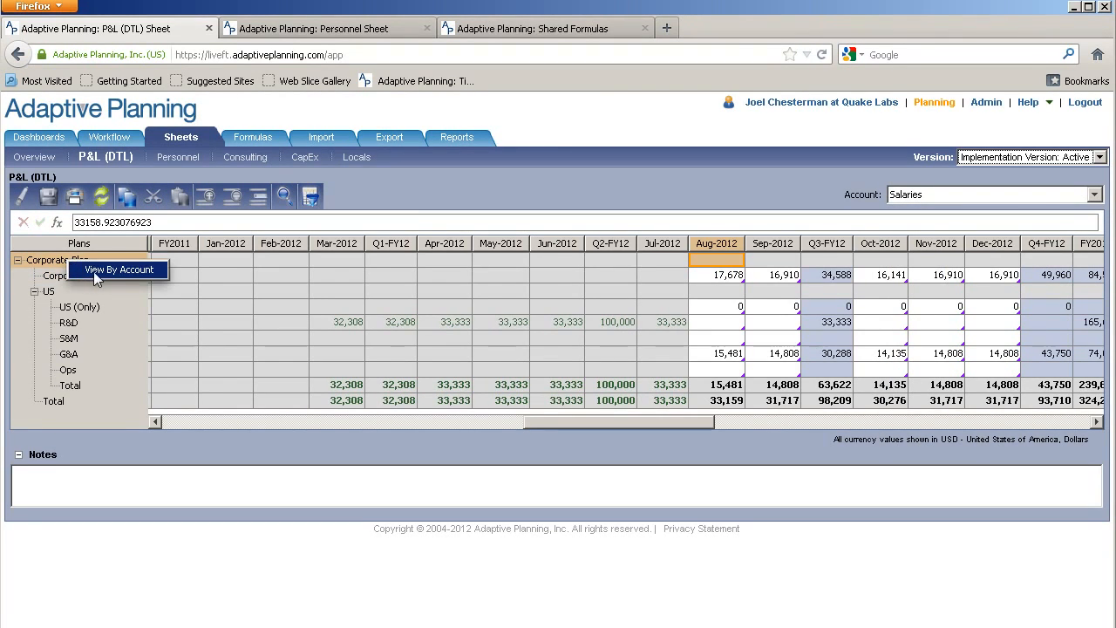
{"action": "left_click", "coordinate": [99, 272]}
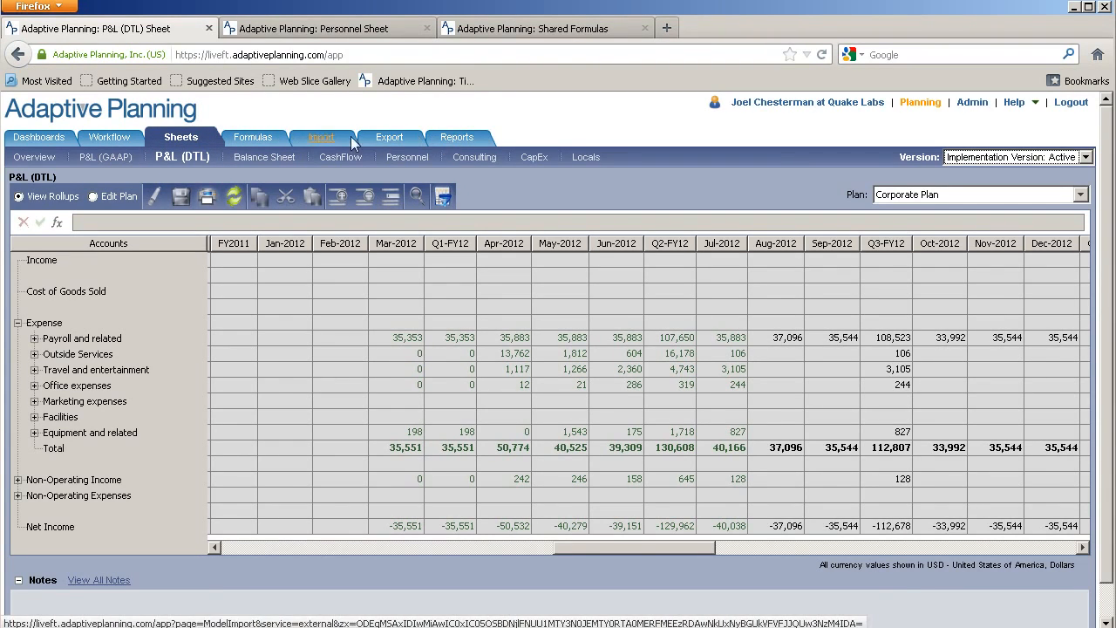
{"action": "right_click", "coordinate": [975, 104]}
{"action": "left_click", "coordinate": [1005, 111]}
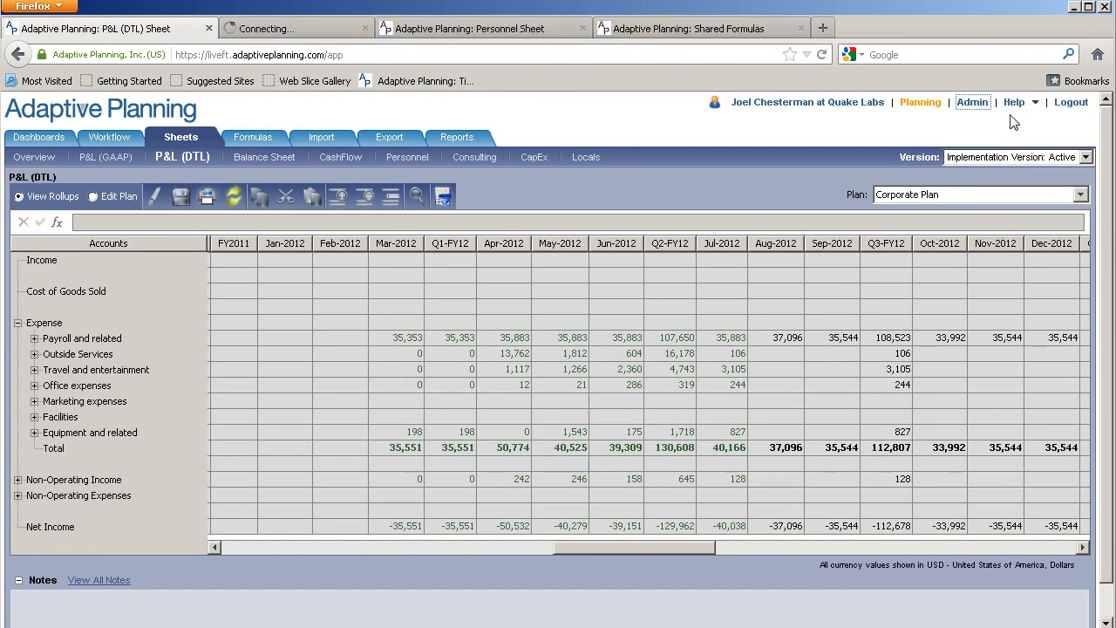
Add a second user to the All Assumptions sheet's accessibility, save, and return to Administration
{"action": "left_click", "coordinate": [337, 28]}
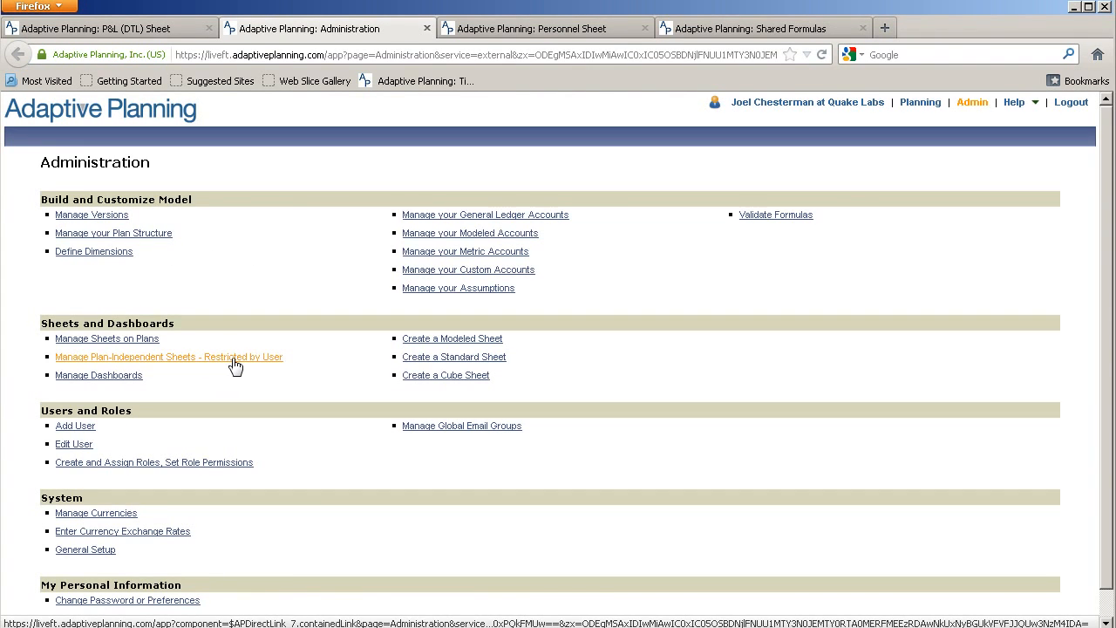
{"action": "left_click", "coordinate": [152, 365]}
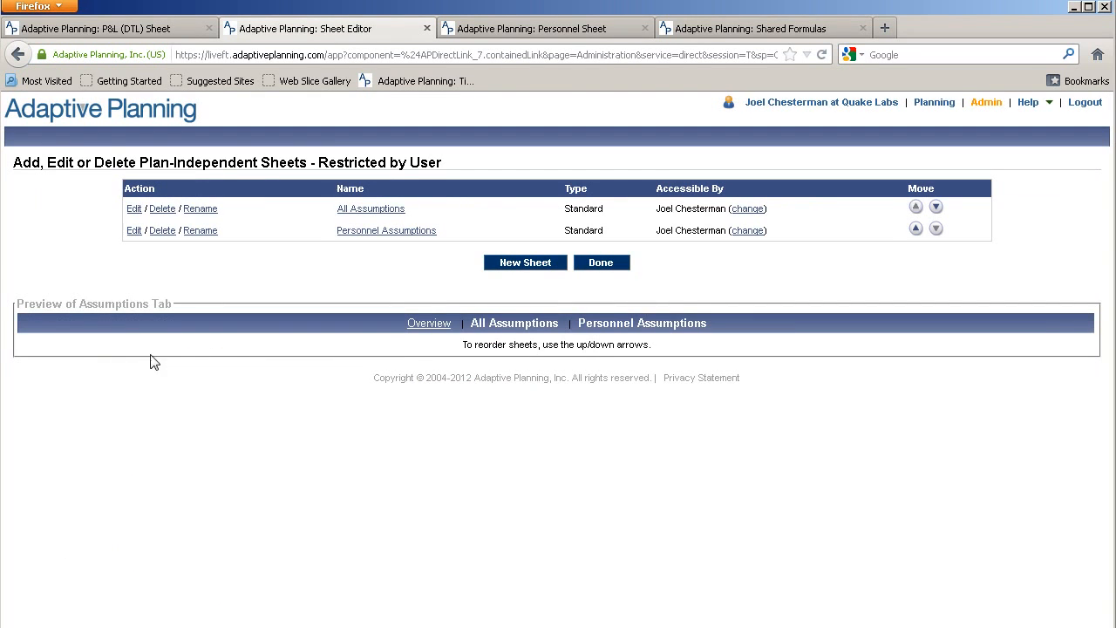
{"action": "left_click", "coordinate": [134, 210]}
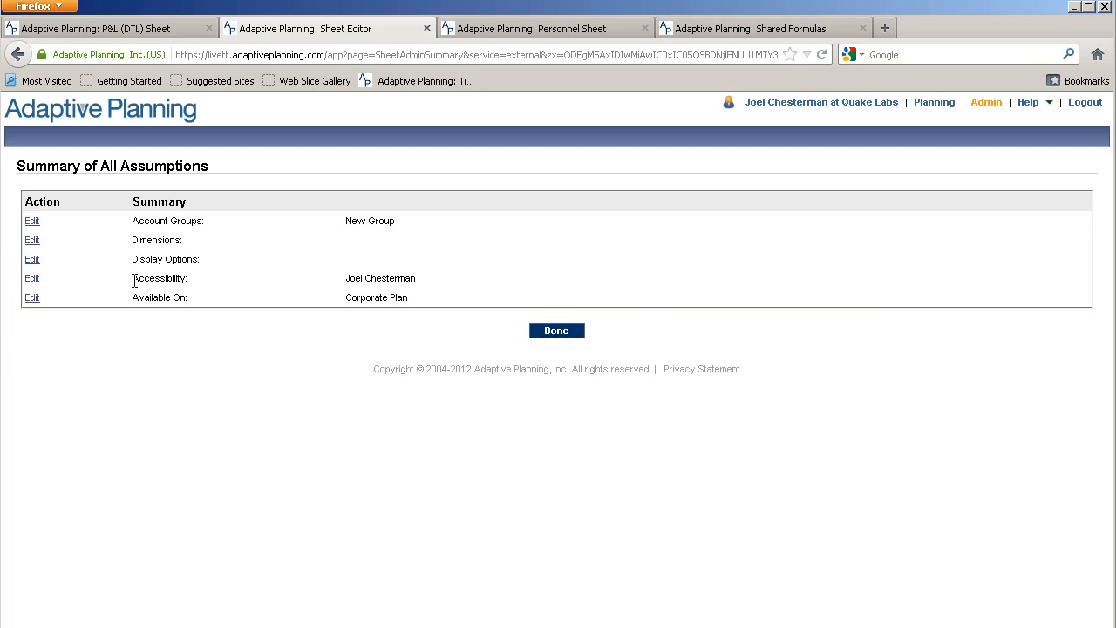
{"action": "left_click_drag", "start_coordinate": [134, 281], "coordinate": [207, 286]}
{"action": "left_click", "coordinate": [31, 279]}
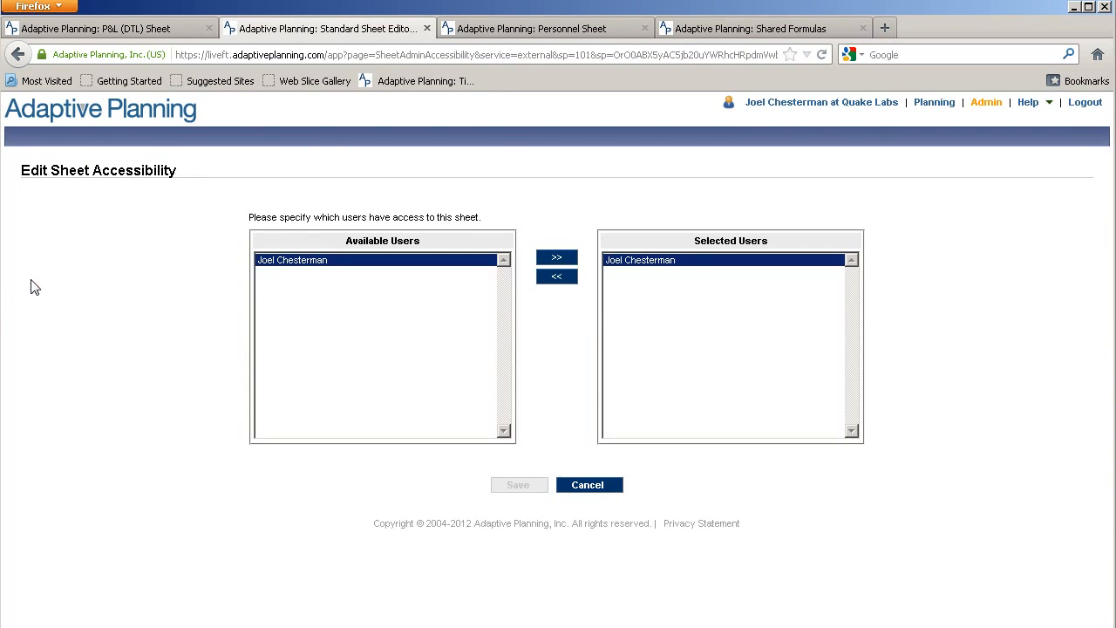
{"action": "left_click", "coordinate": [552, 265]}
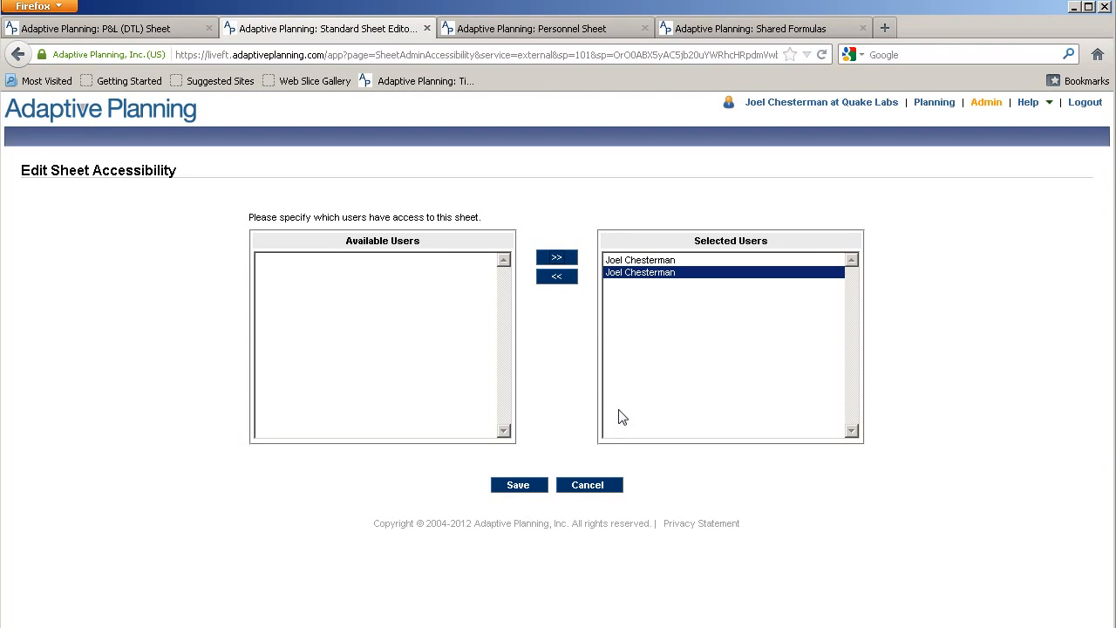
{"action": "left_click", "coordinate": [522, 486]}
{"action": "left_click", "coordinate": [559, 332]}
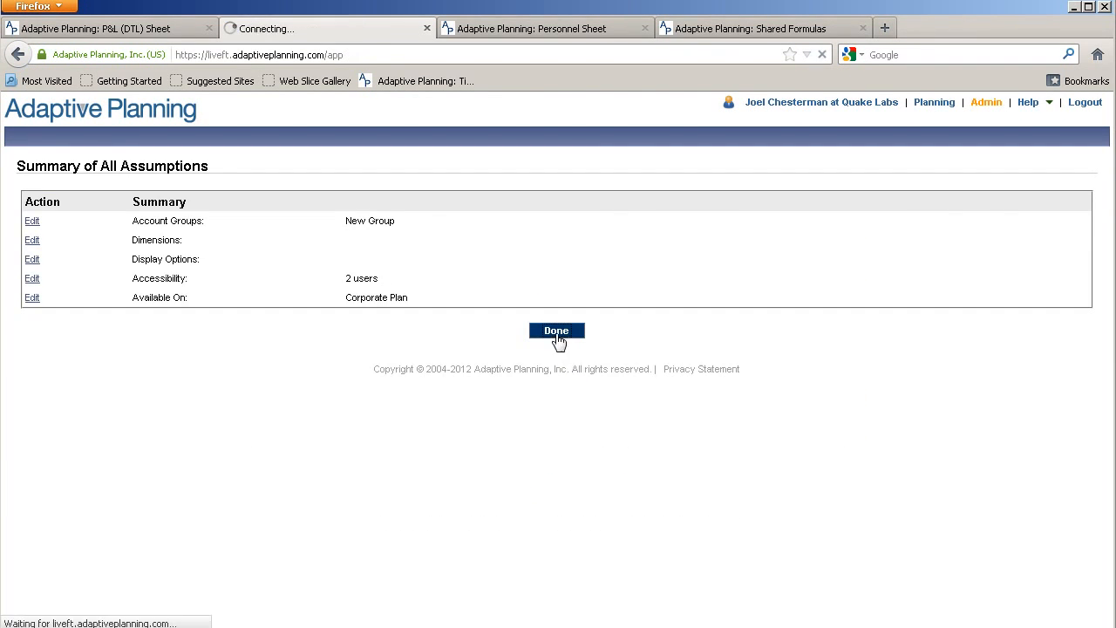
{"action": "left_click", "coordinate": [601, 264]}
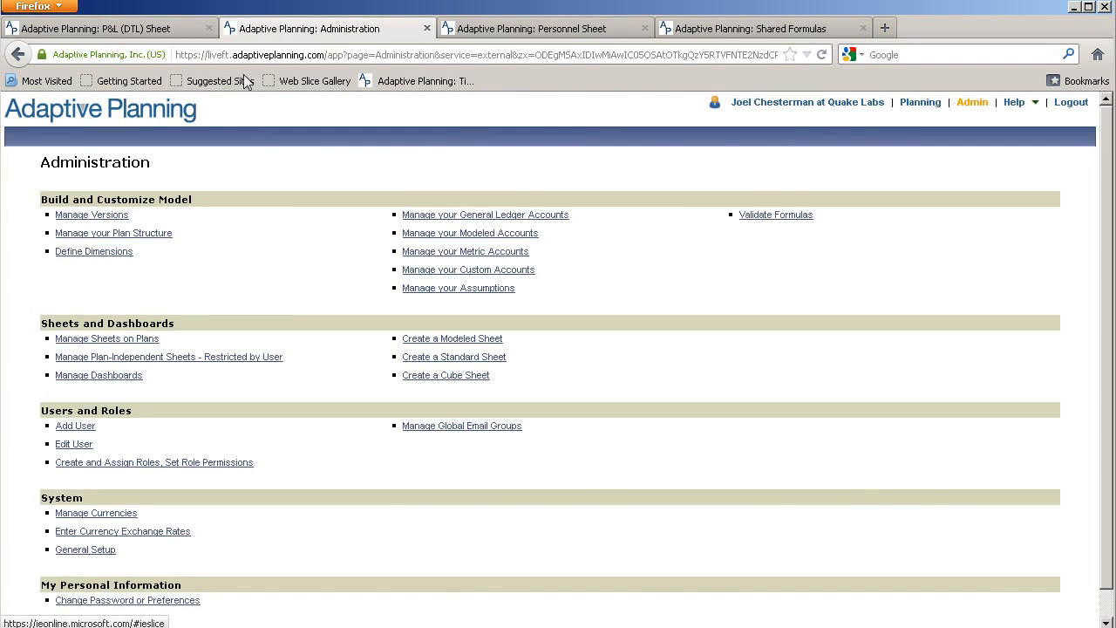
Refresh Planning on the P&L (DTL) tab and open All Assumptions from the Assumptions tab
{"action": "left_click", "coordinate": [147, 29]}
{"action": "left_click", "coordinate": [232, 195]}
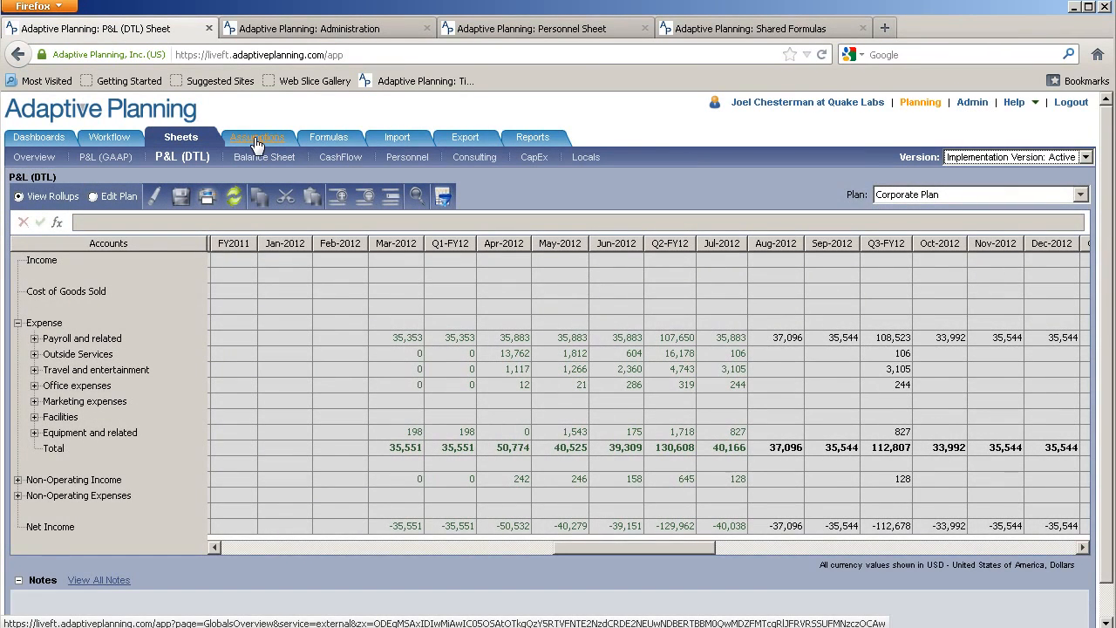
{"action": "left_click", "coordinate": [258, 142]}
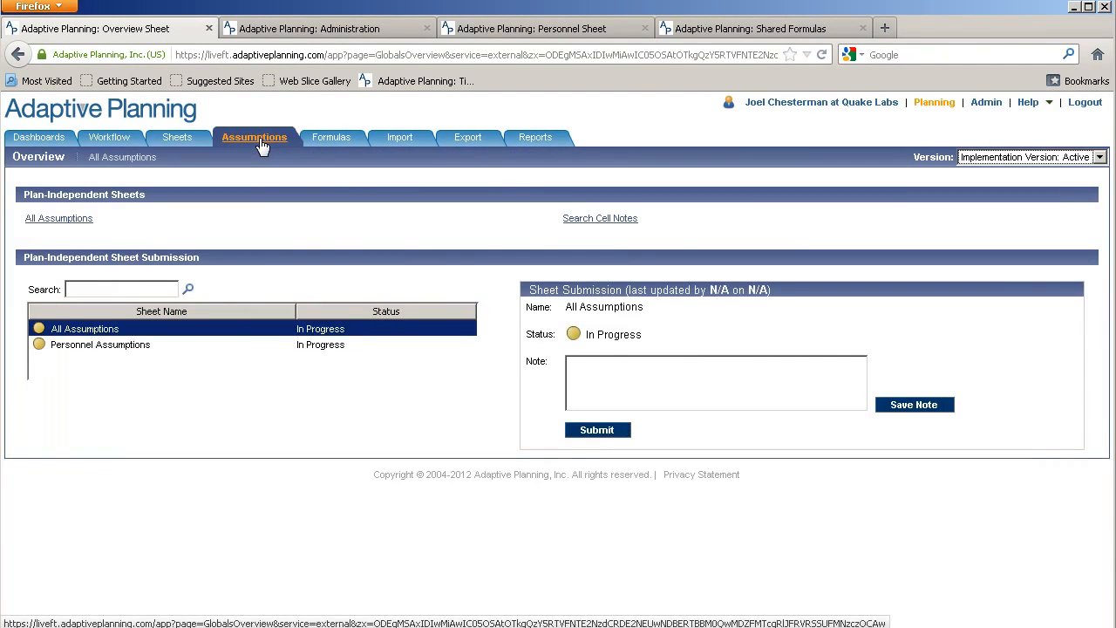
{"action": "left_click", "coordinate": [62, 221]}
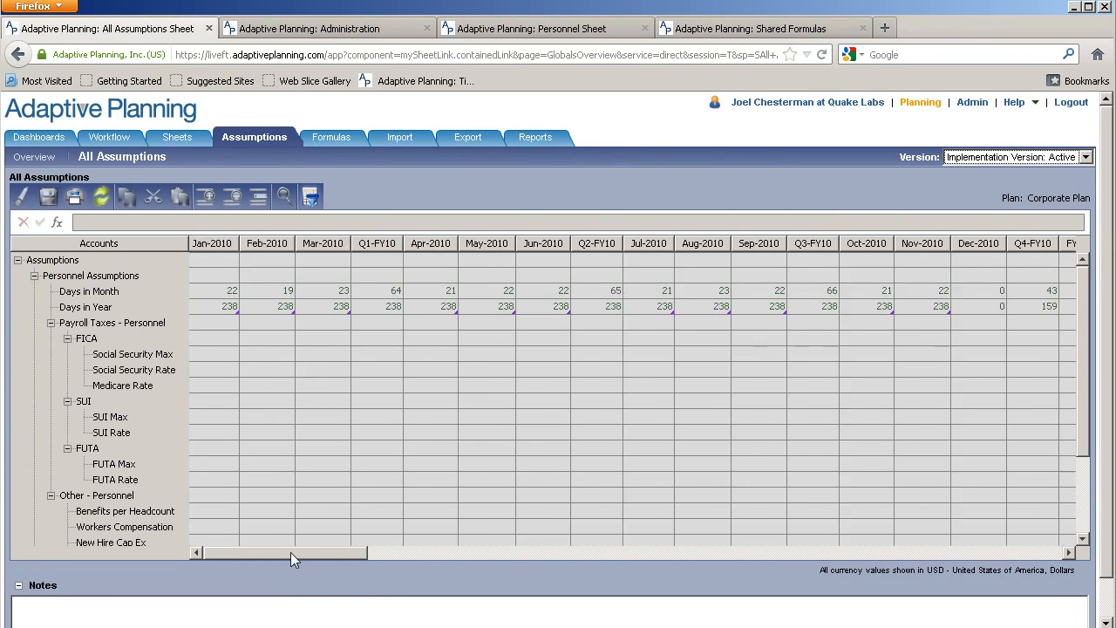
Check the Aug-2012 Social Security Max and Social Security Rate assumptions
{"action": "left_click_drag", "start_coordinate": [290, 552], "coordinate": [673, 550]}
{"action": "left_click", "coordinate": [500, 357]}
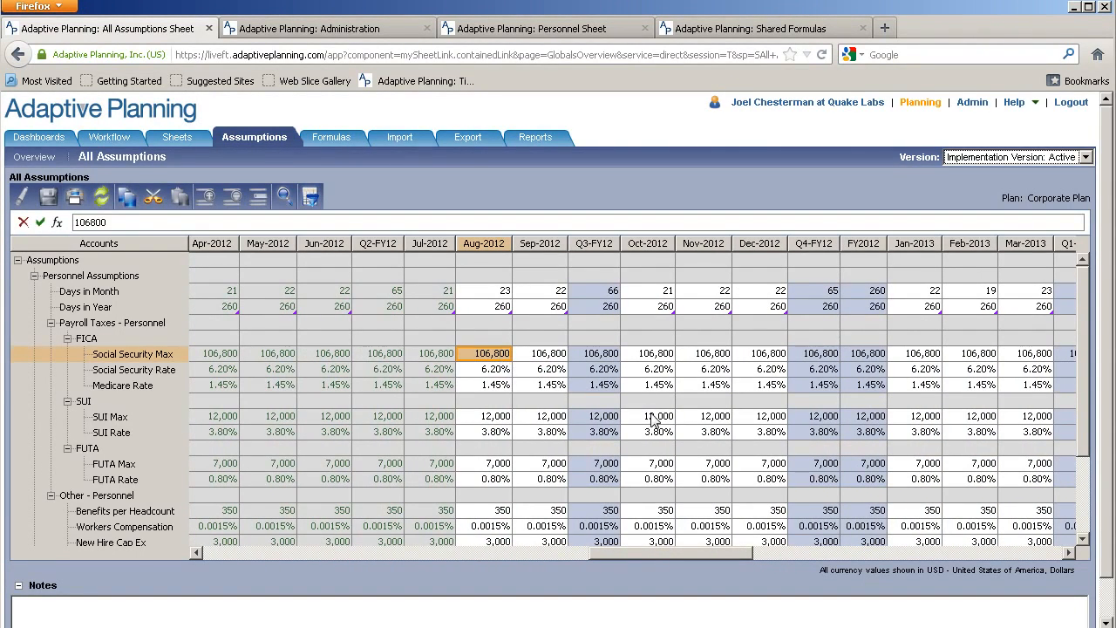
{"action": "key", "text": "Down"}
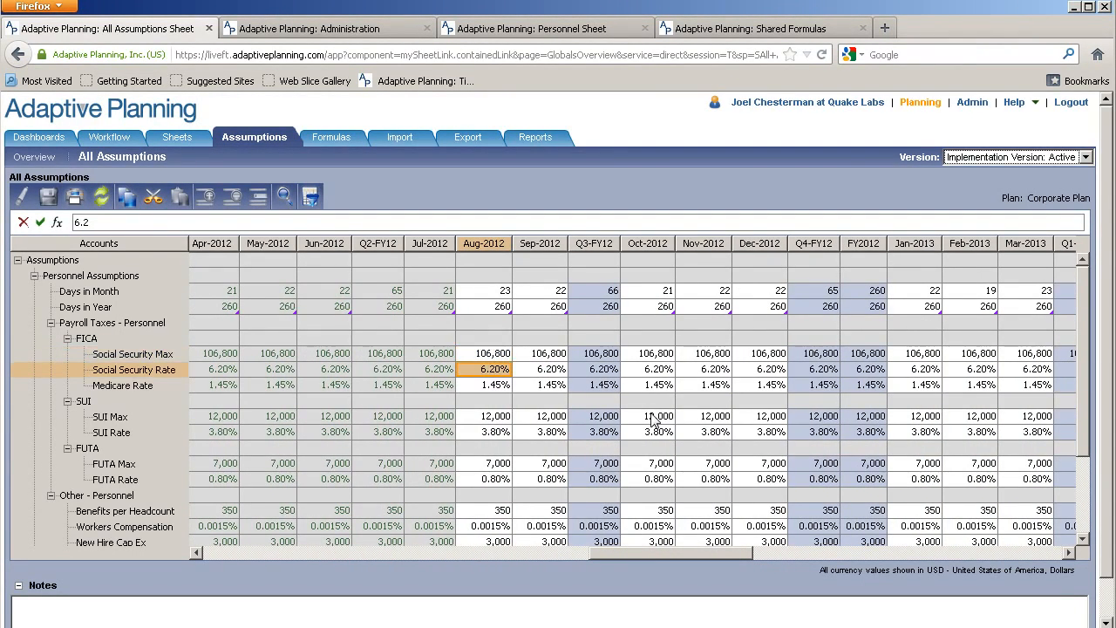
{"action": "key", "text": "Up"}
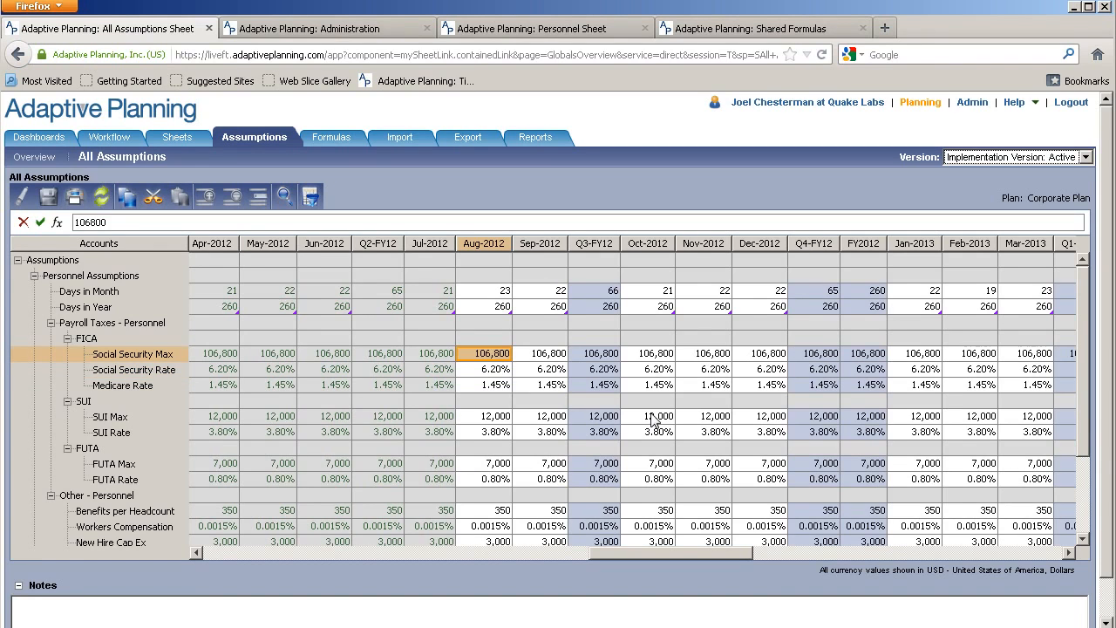
{"action": "key", "text": "Down"}
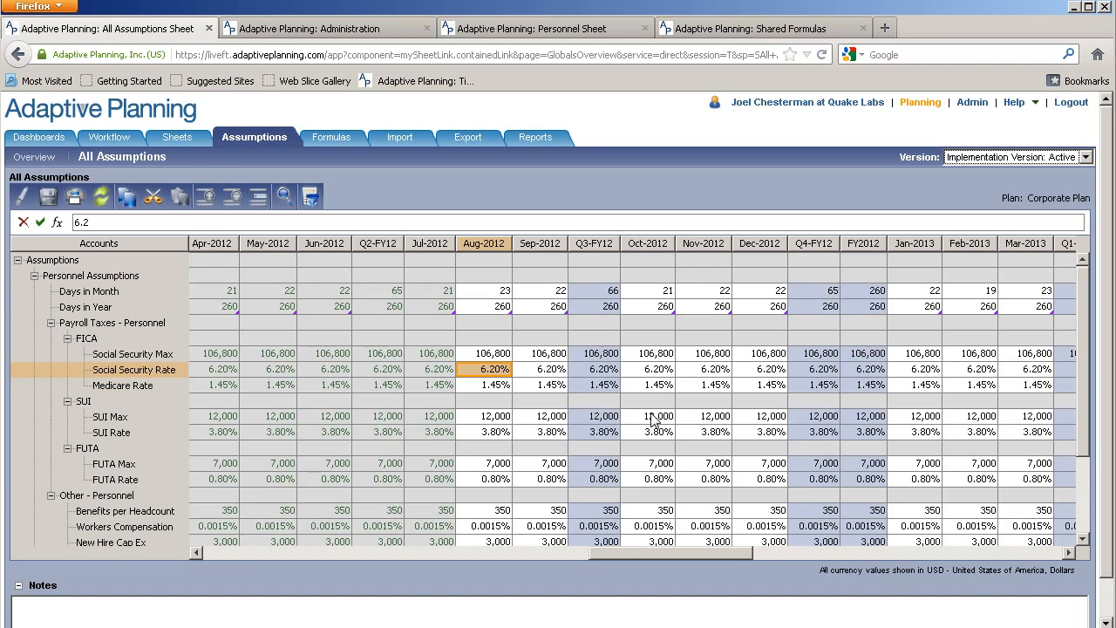
{"action": "key", "text": "Up"}
Review Aug-2012 SUI, FUTA Max, Benefits per Headcount and Workers Comp, then open P&L (DTL)
{"action": "key", "text": "Down"}
{"action": "key", "text": "Down"}
{"action": "key", "text": "Down"}
{"action": "key", "text": "Down"}
{"action": "key", "text": "Down"}
{"action": "key", "text": "Down"}
{"action": "key", "text": "Down"}
{"action": "key", "text": "Down"}
{"action": "key", "text": "Down"}
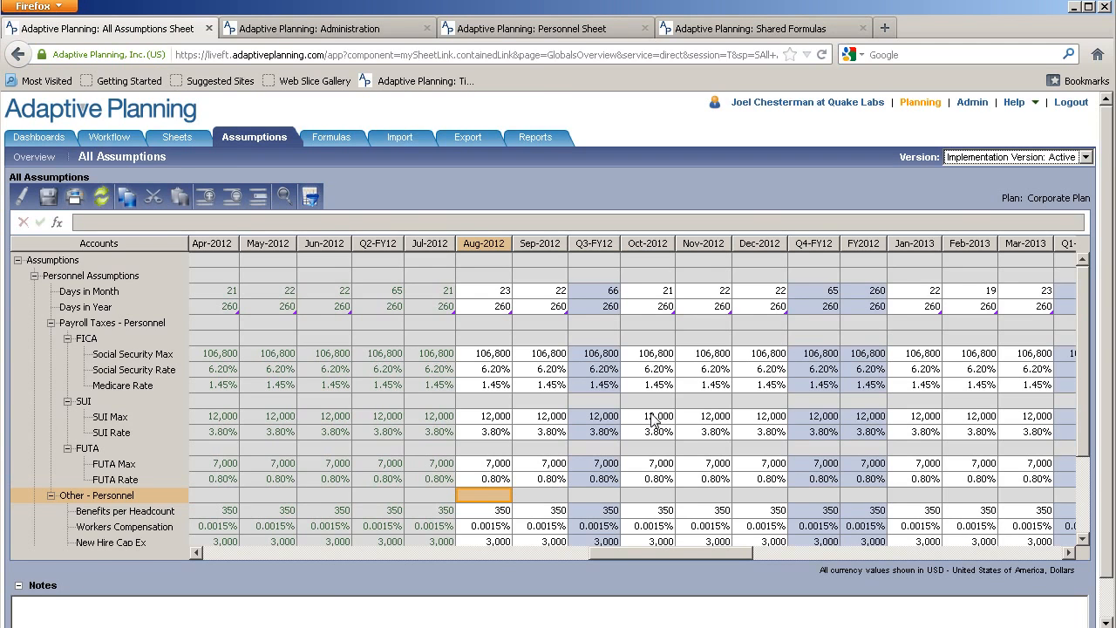
{"action": "key", "text": "Up"}
{"action": "key", "text": "Up"}
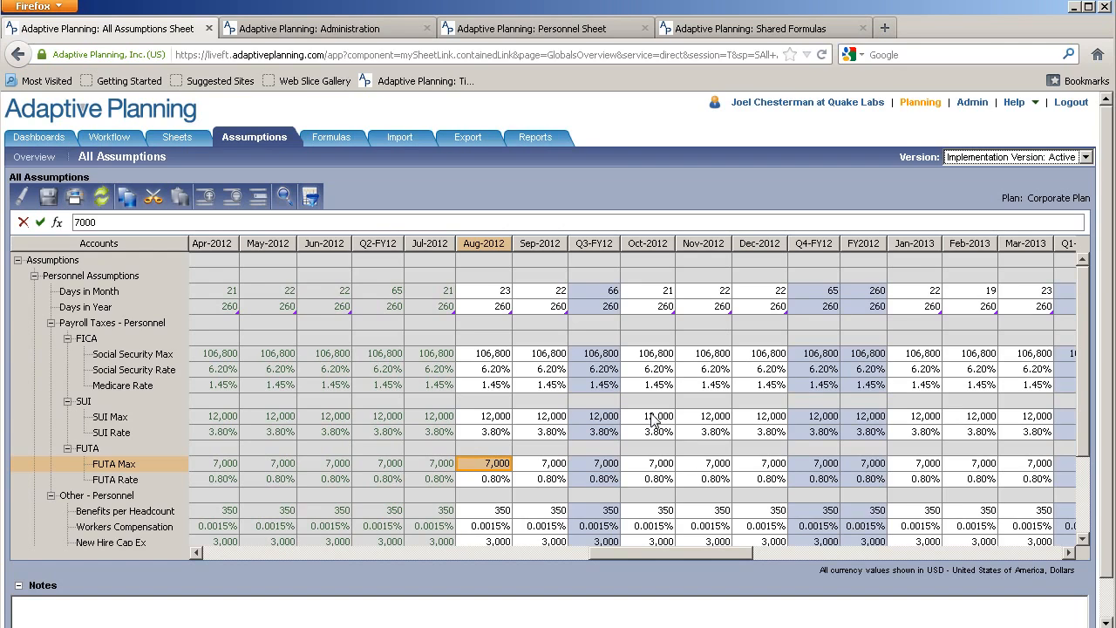
{"action": "key", "text": "Down"}
{"action": "key", "text": "Down"}
{"action": "key", "text": "Down"}
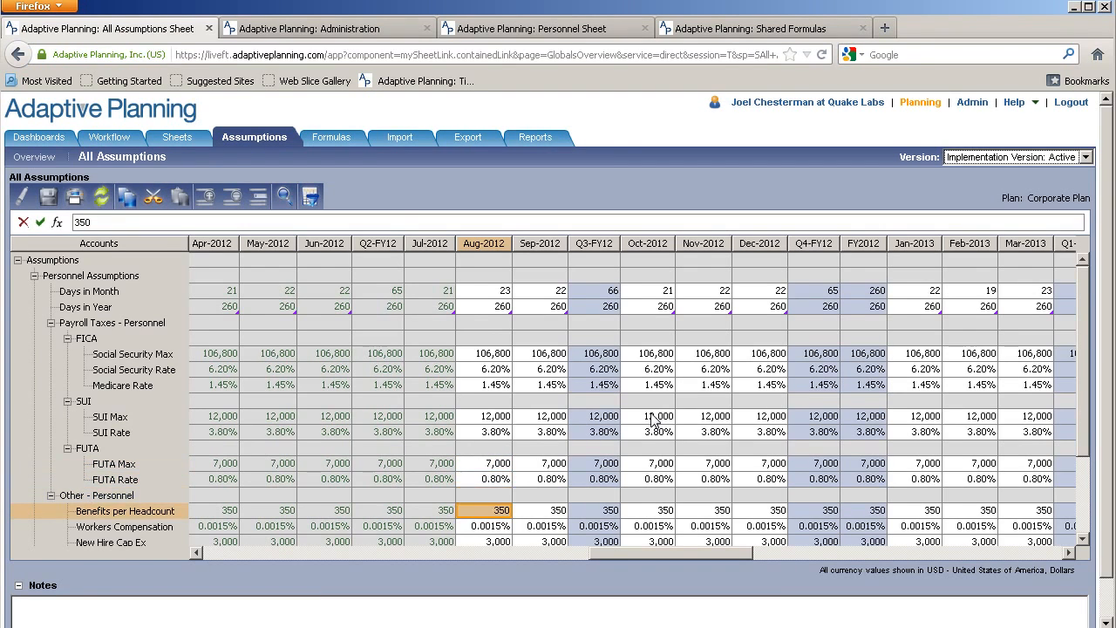
{"action": "key", "text": "Down"}
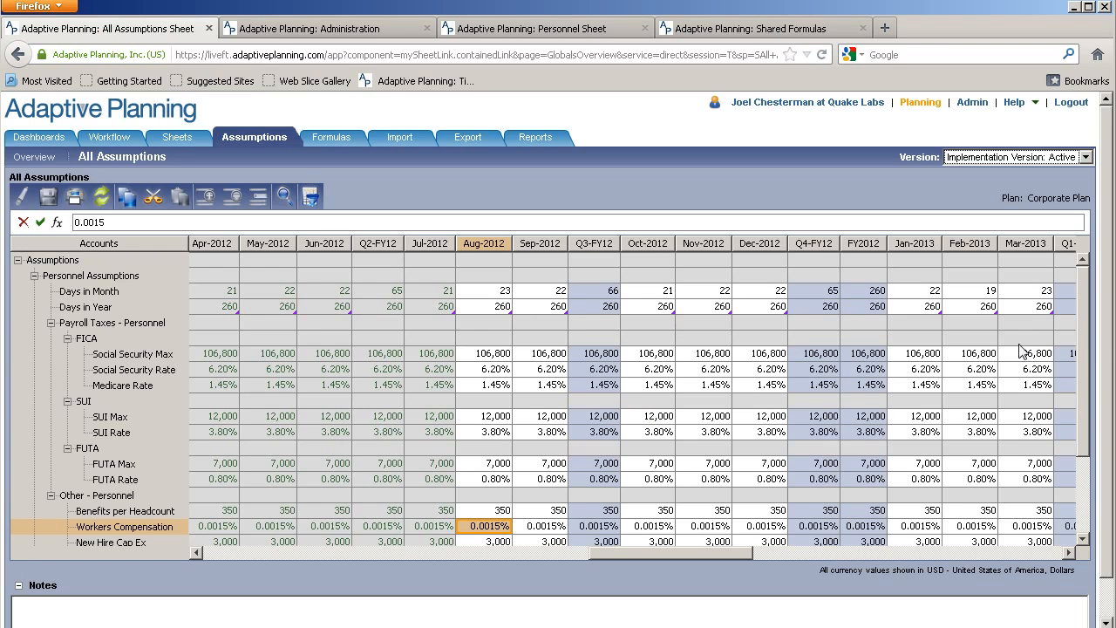
{"action": "mouse_move", "coordinate": [1088, 364]}
{"action": "left_mouse_down"}
{"action": "mouse_move", "coordinate": [1095, 454]}
{"action": "mouse_move", "coordinate": [1094, 345]}
{"action": "left_mouse_up"}
{"action": "left_click_drag", "start_coordinate": [501, 353], "coordinate": [493, 514]}
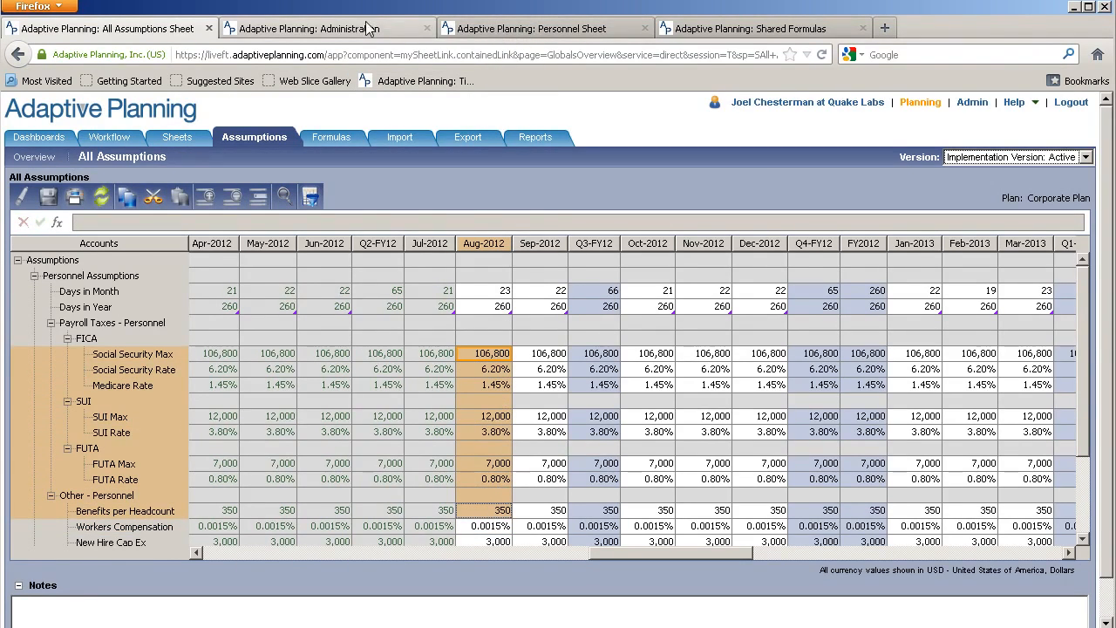
{"action": "left_click", "coordinate": [723, 29]}
{"action": "left_click", "coordinate": [176, 137]}
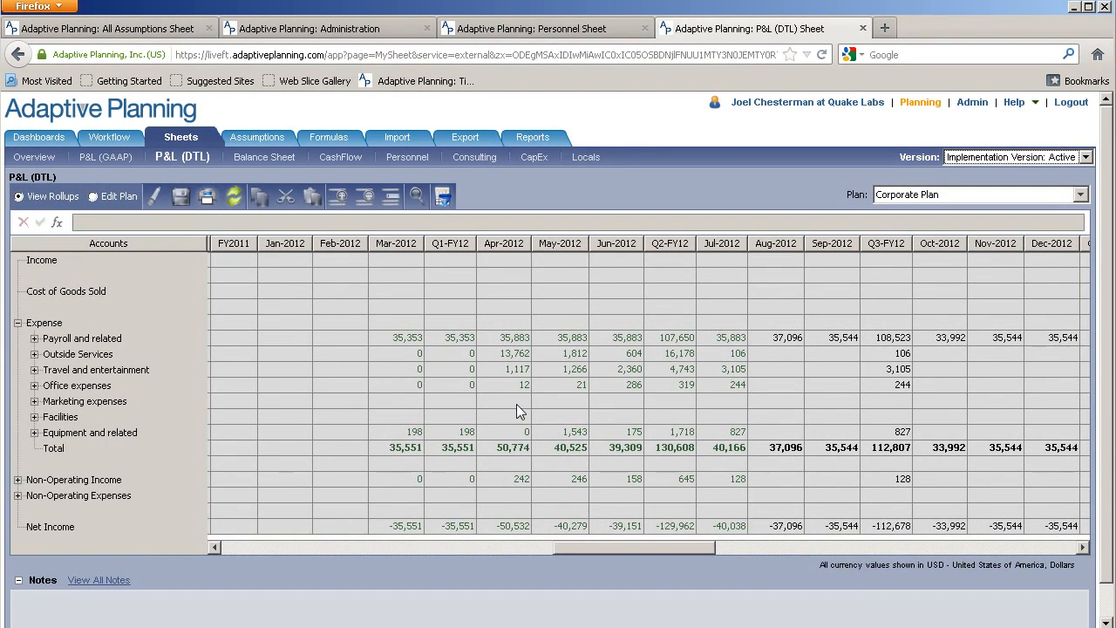
Compare Aug-2012 and Jul-2012 Payroll and related totals, then expand it to check Aug Salaries
{"action": "left_click", "coordinate": [777, 337]}
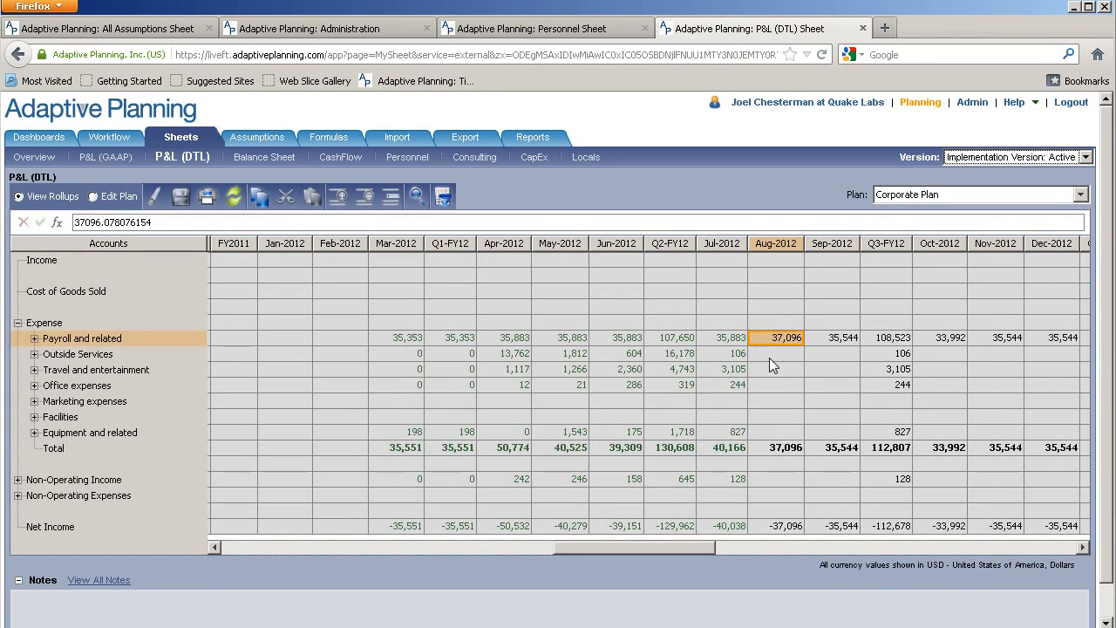
{"action": "left_click", "coordinate": [728, 340]}
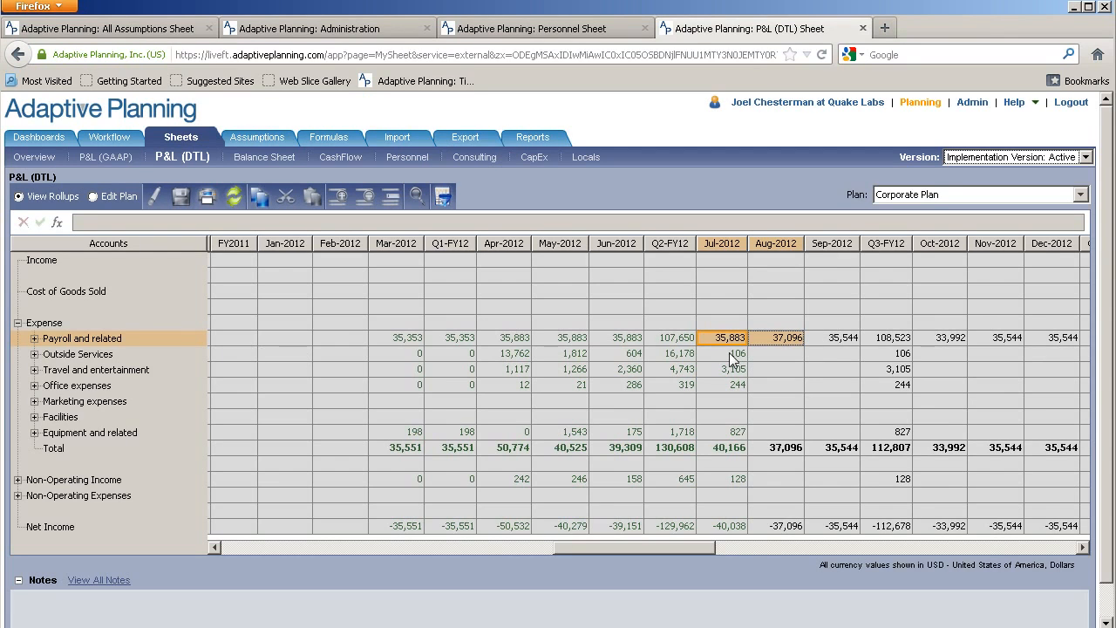
{"action": "left_click", "coordinate": [788, 339]}
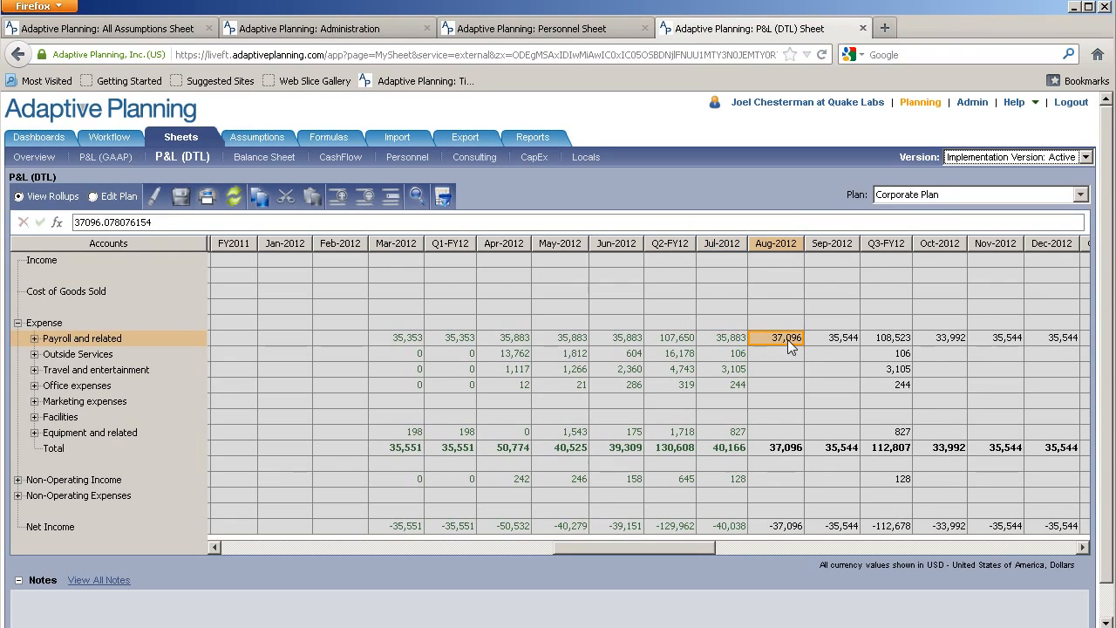
{"action": "left_click", "coordinate": [34, 339]}
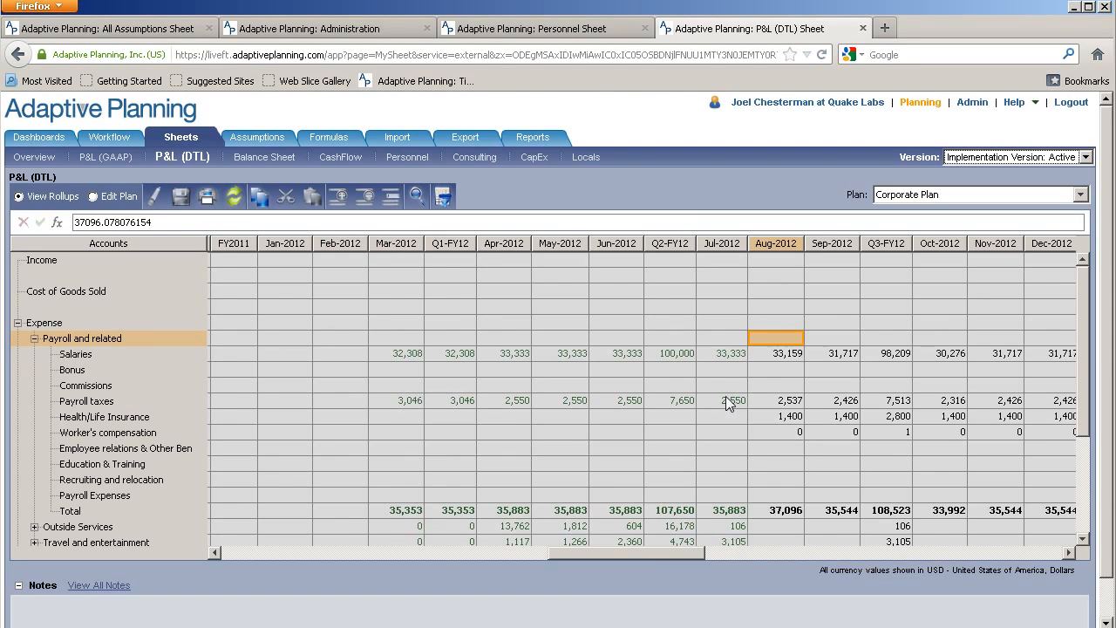
{"action": "left_click", "coordinate": [772, 354]}
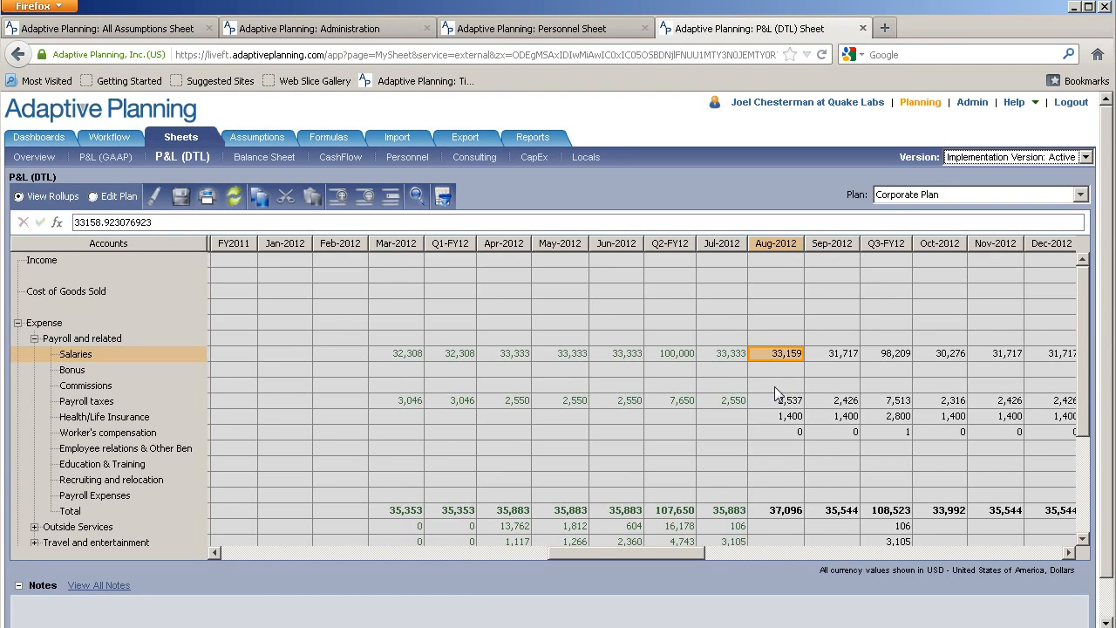
Compare Aug and Jul Payroll taxes and Health/Life Insurance, which is 1,400 in Aug-2012
{"action": "key", "text": "Down"}
{"action": "key", "text": "Down"}
{"action": "key", "text": "Down"}
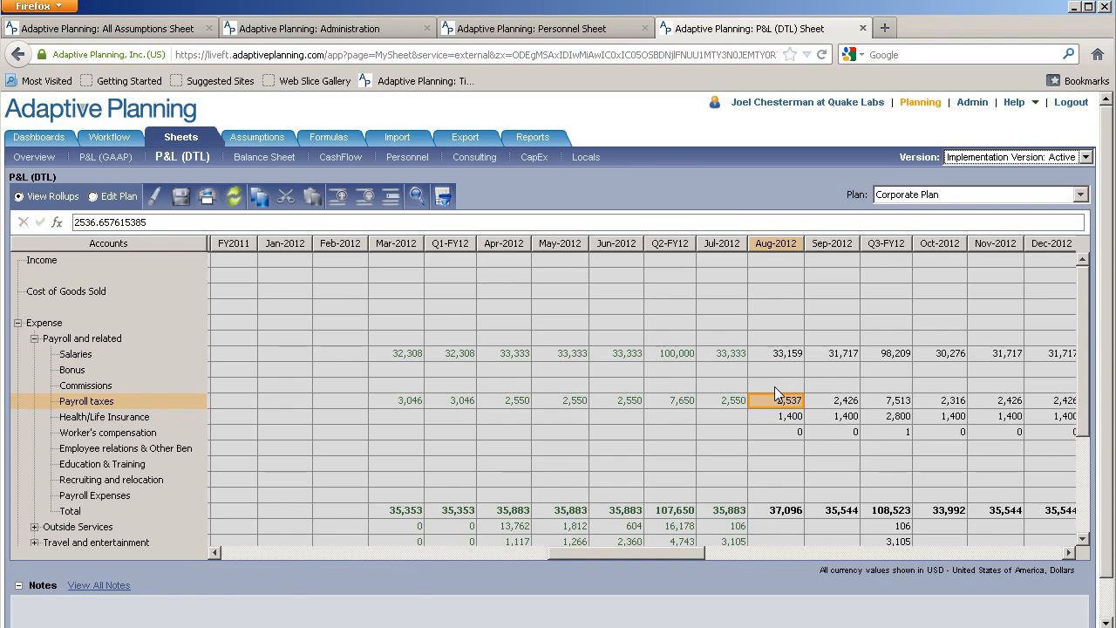
{"action": "key", "text": "Left"}
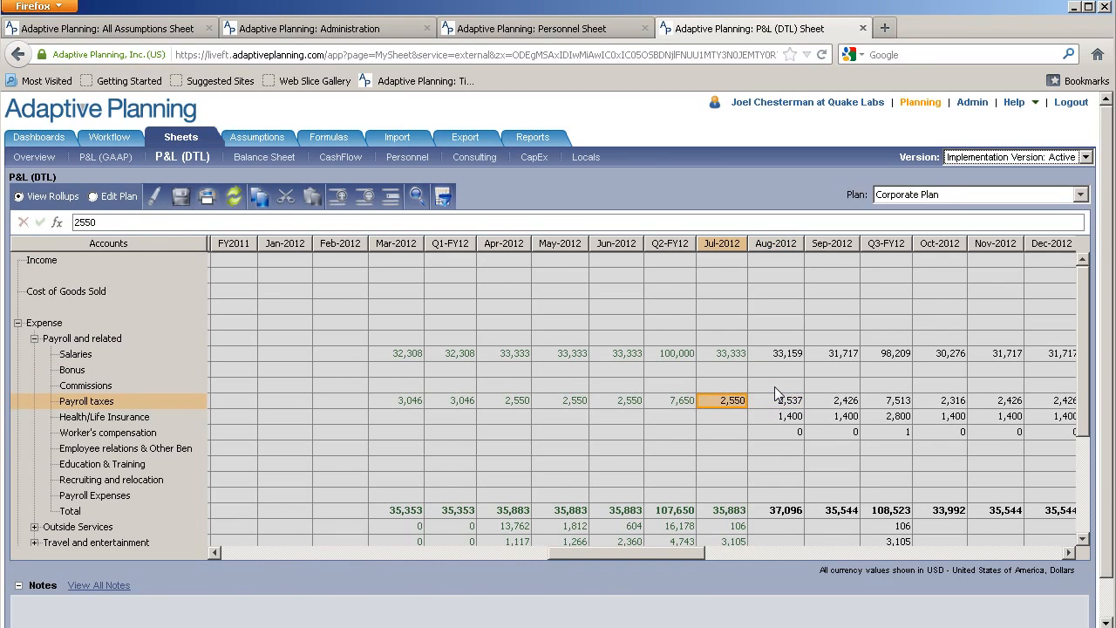
{"action": "key", "text": "Down"}
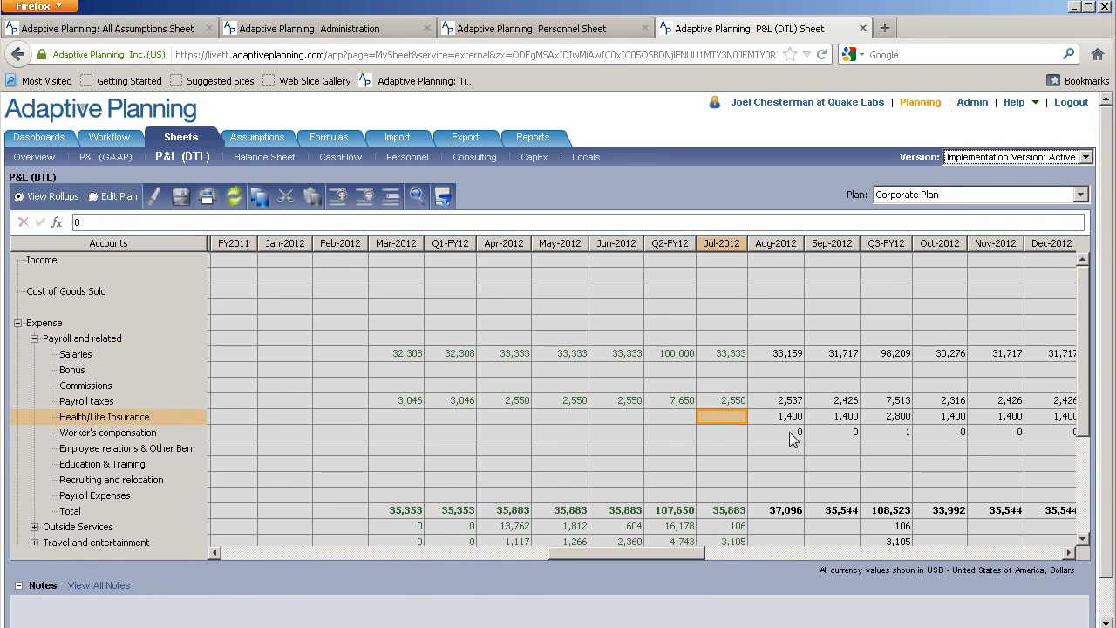
{"action": "key", "text": "Right"}
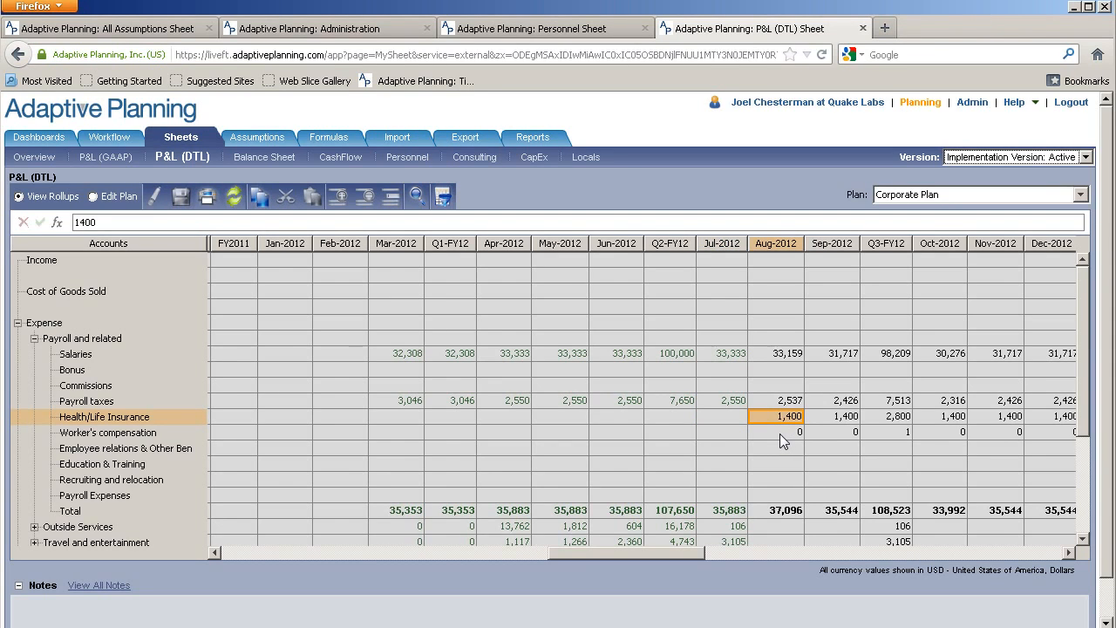
Step through monthly Worker's compensation amounts, then go to the P&L (GAAP) sheet
{"action": "left_click_drag", "start_coordinate": [685, 554], "coordinate": [703, 552]}
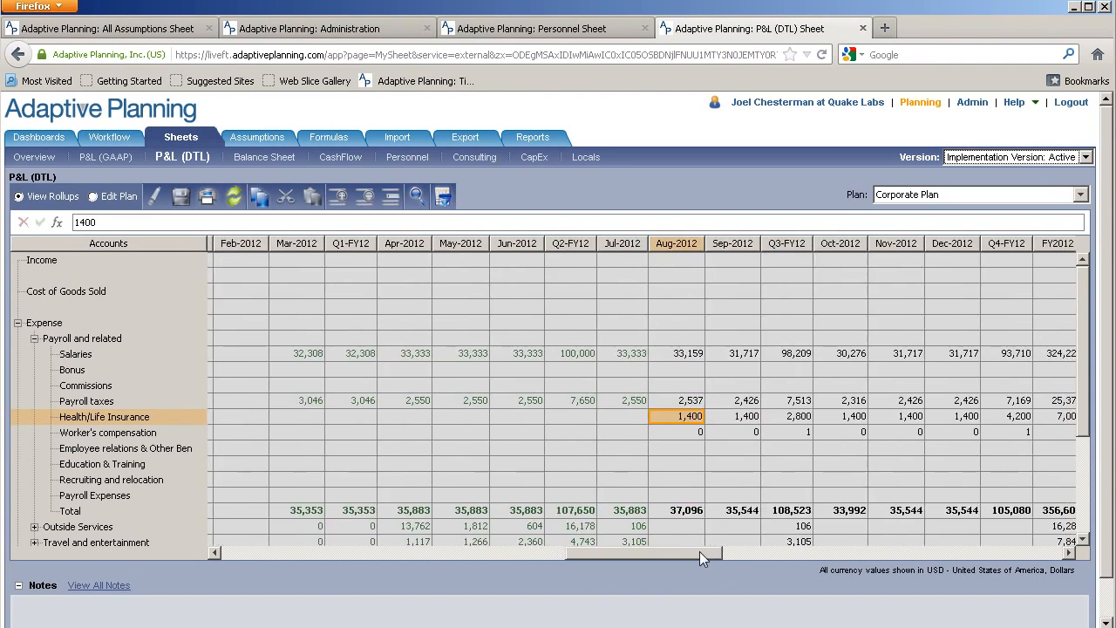
{"action": "left_click", "coordinate": [678, 434]}
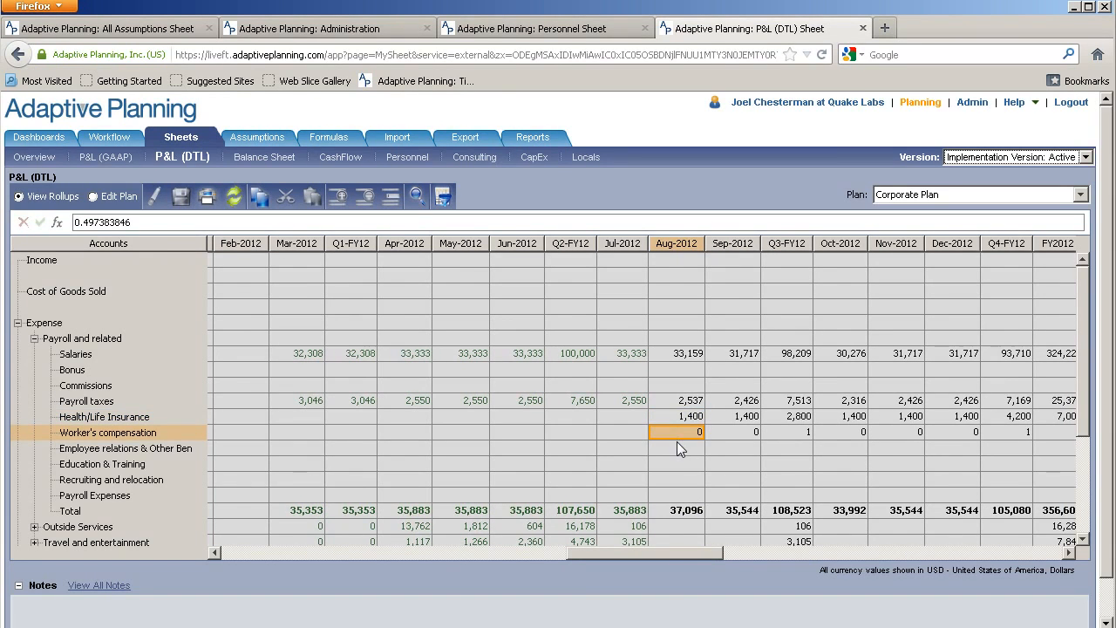
{"action": "key", "text": "Right"}
{"action": "key", "text": "Right"}
{"action": "key", "text": "Right"}
{"action": "key", "text": "Right"}
{"action": "key", "text": "Right"}
{"action": "key", "text": "Right"}
{"action": "key", "text": "Right"}
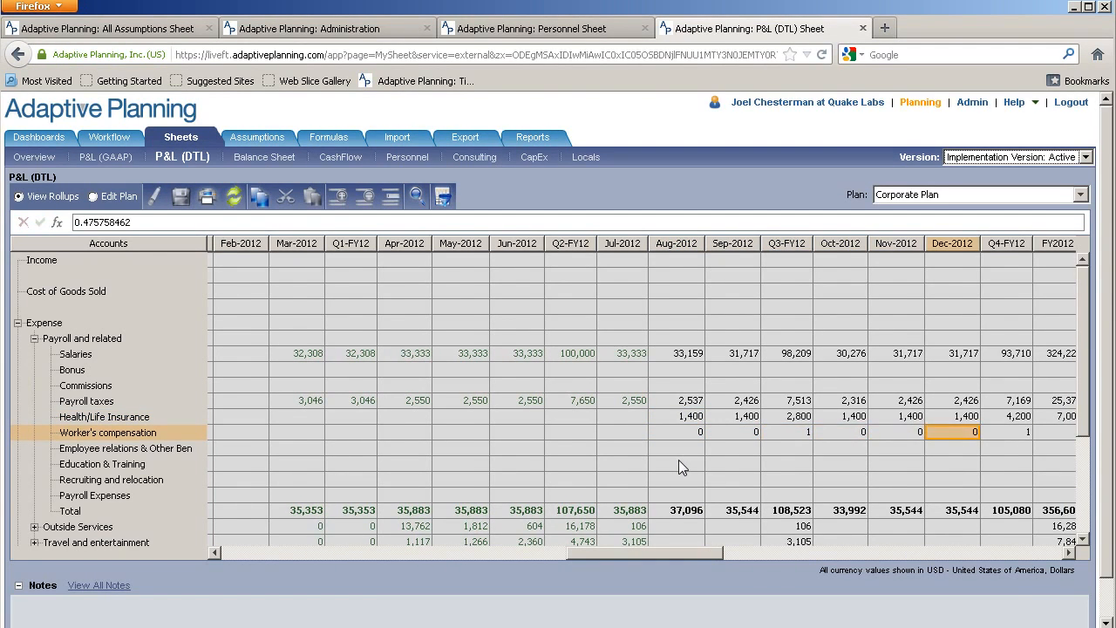
{"action": "key", "text": "Right"}
{"action": "key", "text": "Left"}
{"action": "key", "text": "Left"}
{"action": "key", "text": "Left"}
{"action": "key", "text": "Left"}
{"action": "key", "text": "Left"}
{"action": "key", "text": "Left"}
{"action": "key", "text": "Left"}
{"action": "key", "text": "Left"}
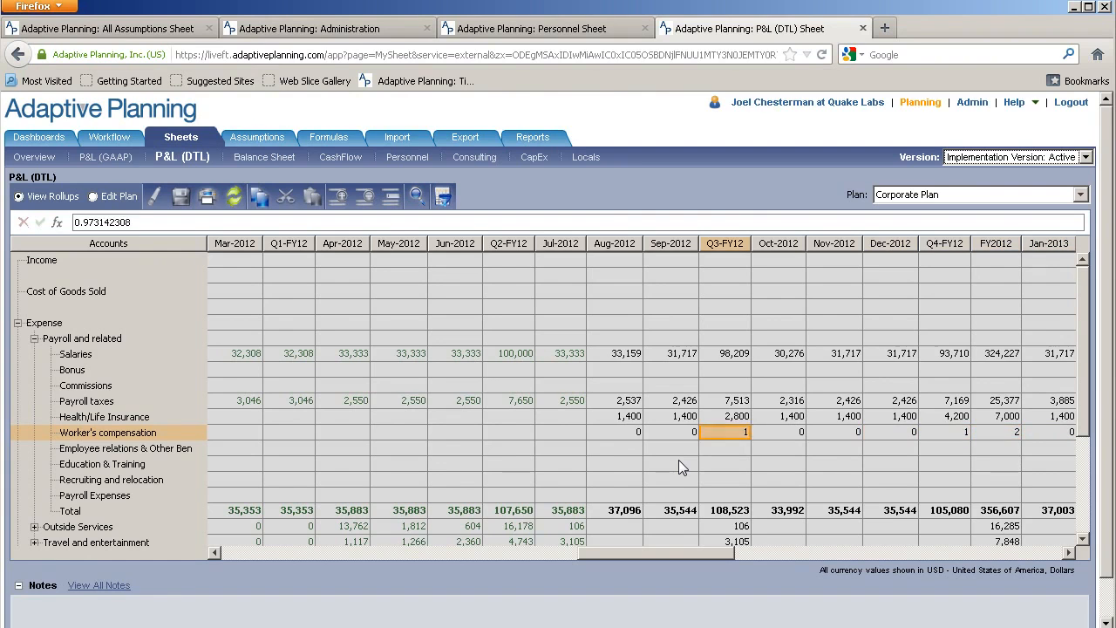
{"action": "scroll", "coordinate": [679, 460], "scroll_direction": "down", "scroll_amount": 3}
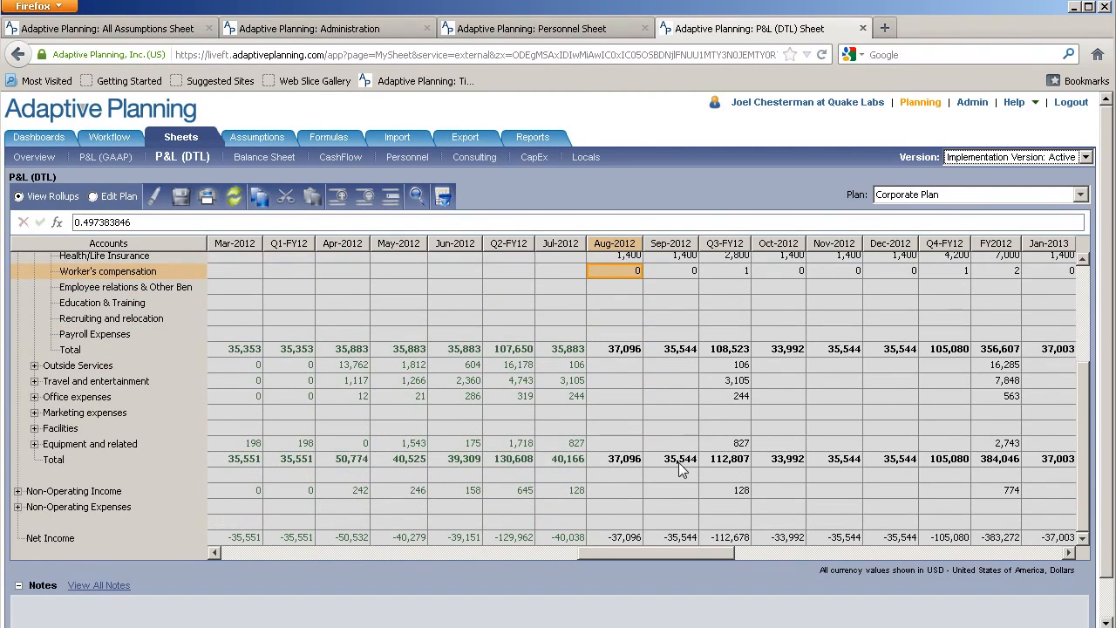
{"action": "scroll", "coordinate": [680, 468], "scroll_direction": "up", "scroll_amount": 2}
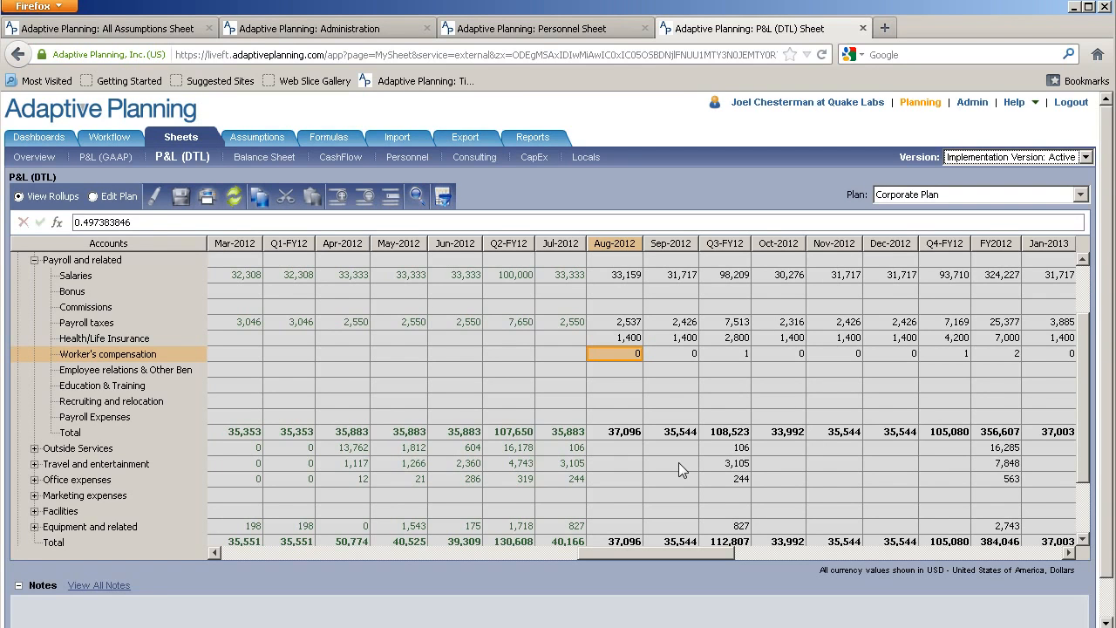
{"action": "left_click", "coordinate": [107, 157]}
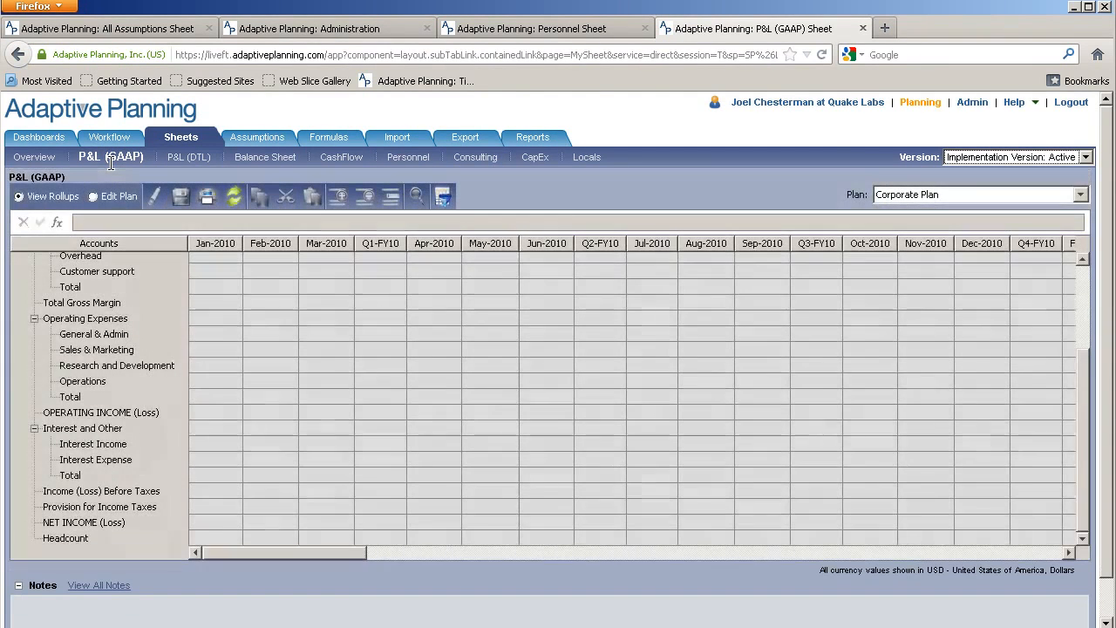
Review General & Admin for Mar, Aug and Sep-2012 and Research and Development for Mar-2012 through Q2-FY12
{"action": "left_click_drag", "start_coordinate": [272, 553], "coordinate": [618, 556]}
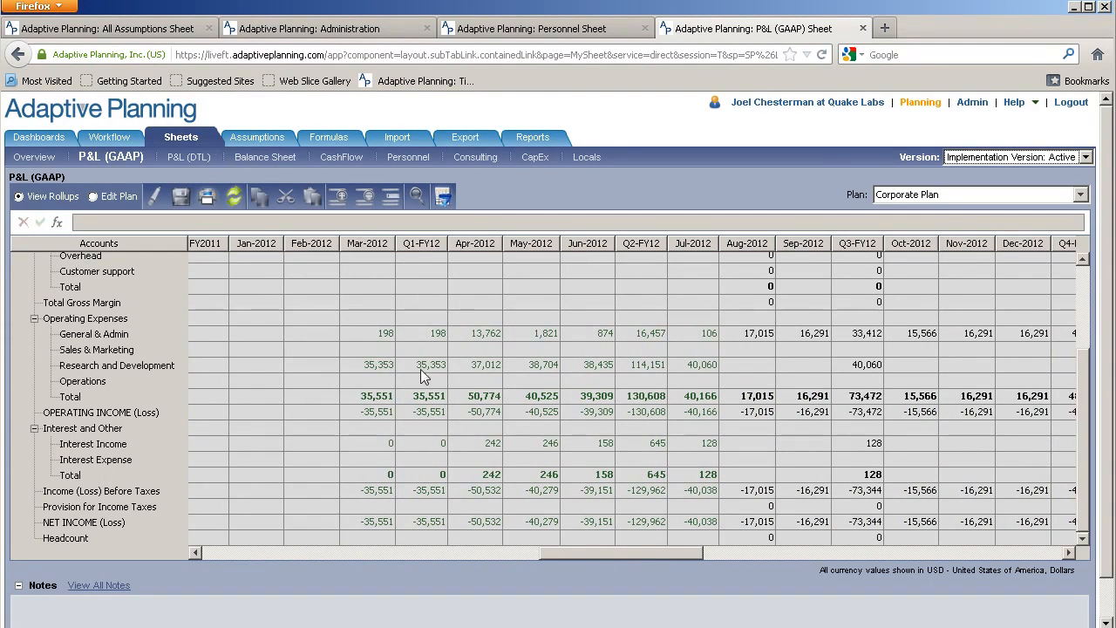
{"action": "left_click", "coordinate": [391, 332]}
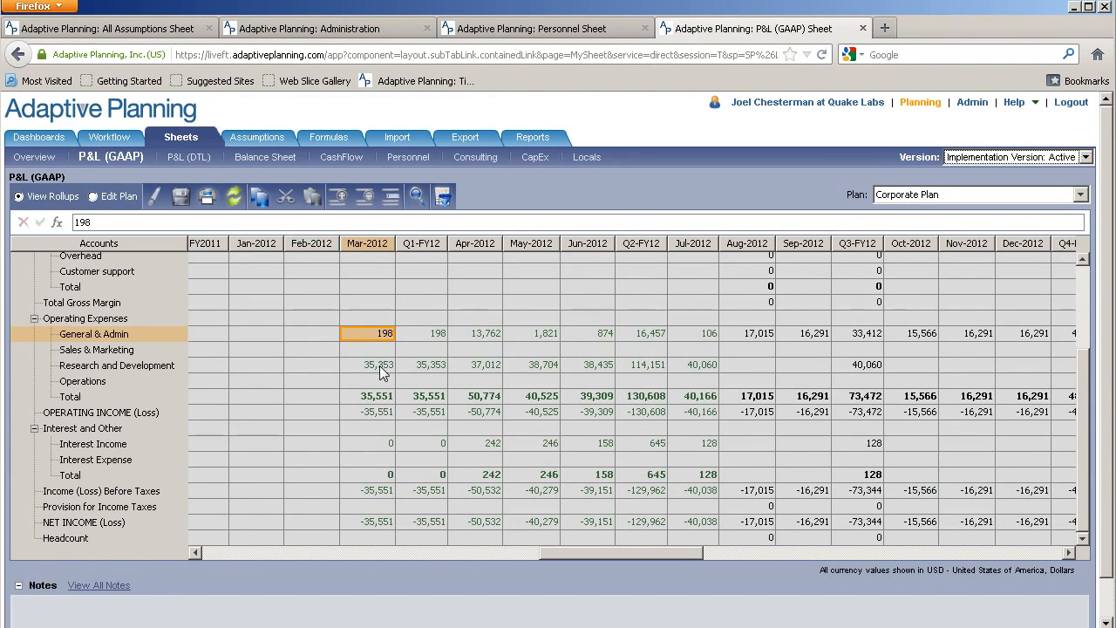
{"action": "left_click_drag", "start_coordinate": [378, 360], "coordinate": [652, 371]}
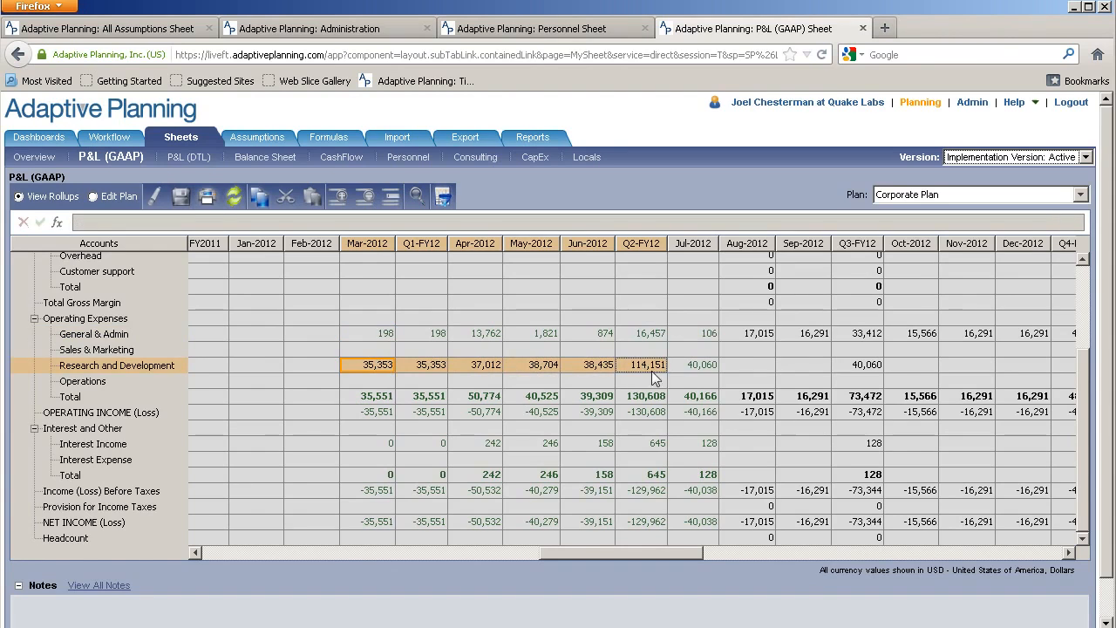
{"action": "left_click", "coordinate": [740, 339]}
{"action": "left_click_drag", "start_coordinate": [739, 339], "coordinate": [784, 336]}
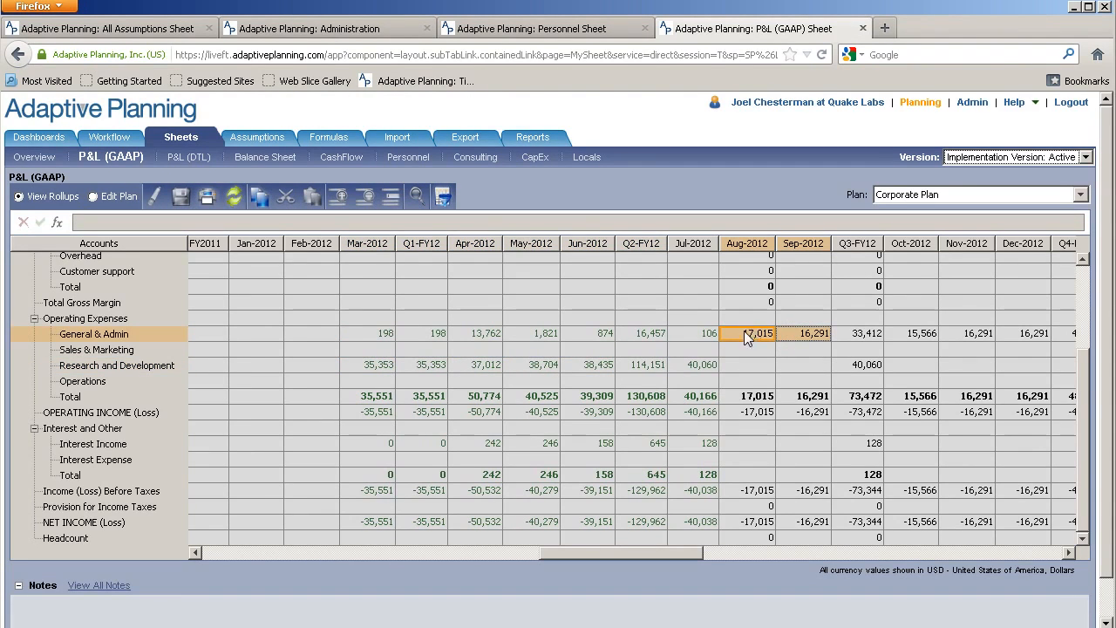
{"action": "mouse_move", "coordinate": [680, 553]}
{"action": "left_mouse_down"}
{"action": "mouse_move", "coordinate": [652, 553]}
{"action": "mouse_move", "coordinate": [697, 554]}
{"action": "left_mouse_up"}
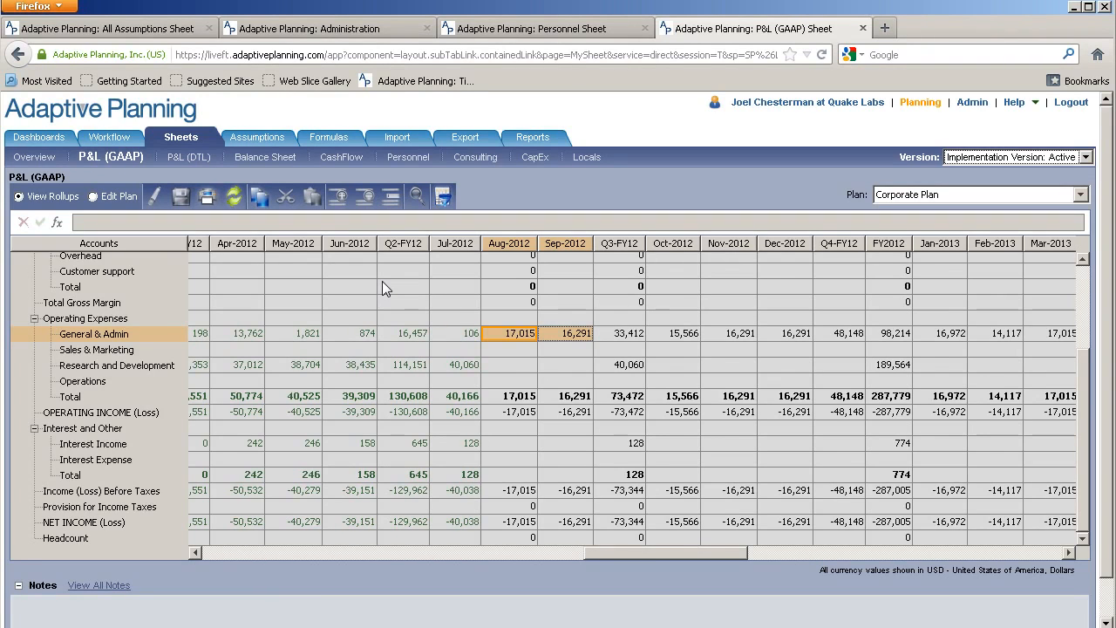